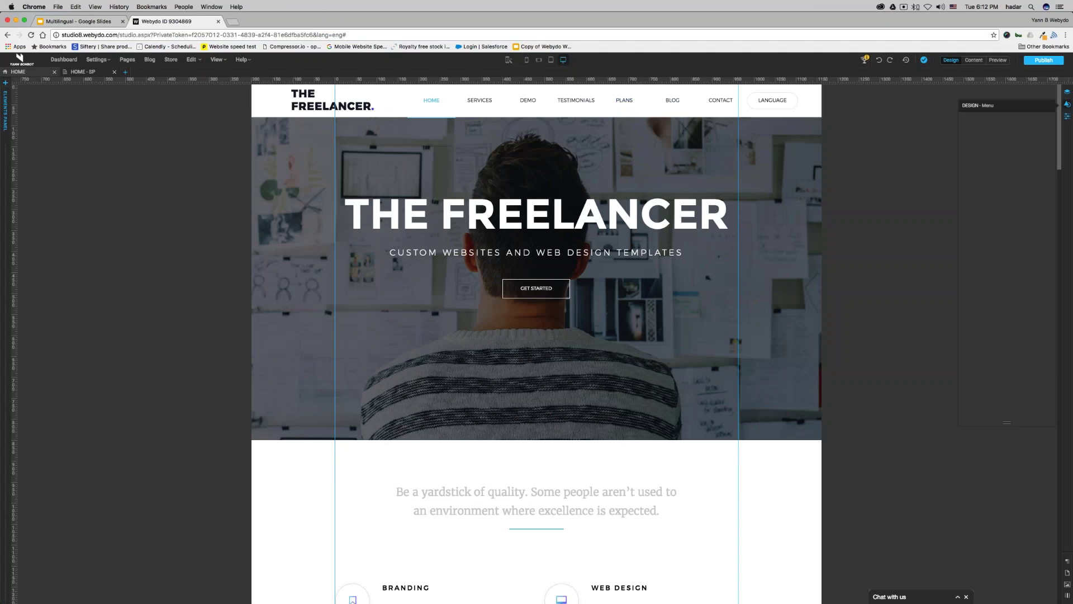
Step: Switch to the Google Slides presentation to show the Step 1 Create Menu slide, and return to the Webydo editor
click(78, 22)
click(522, 205)
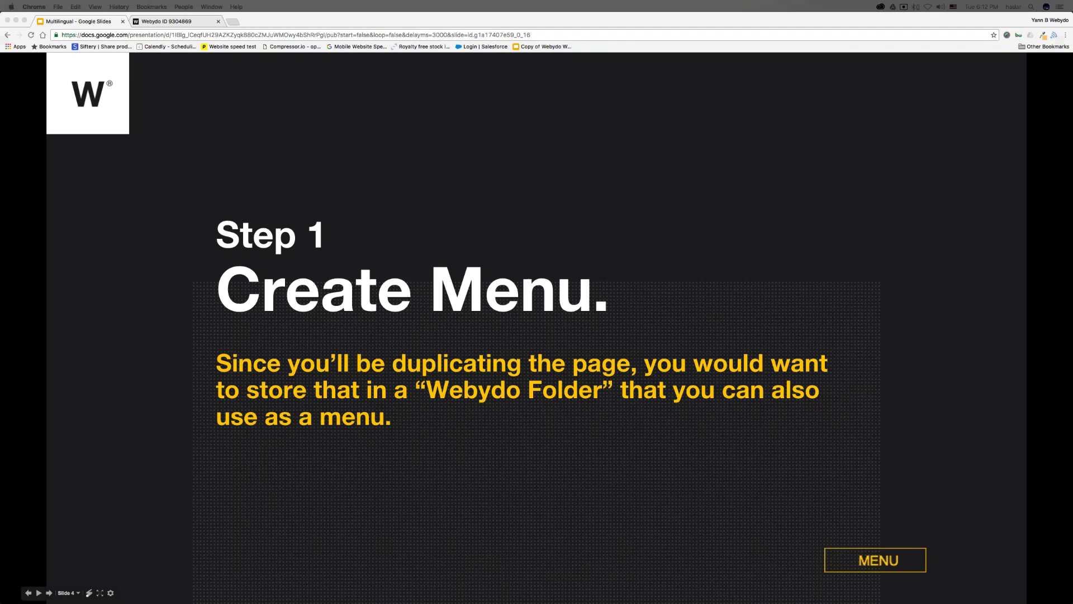
click(176, 21)
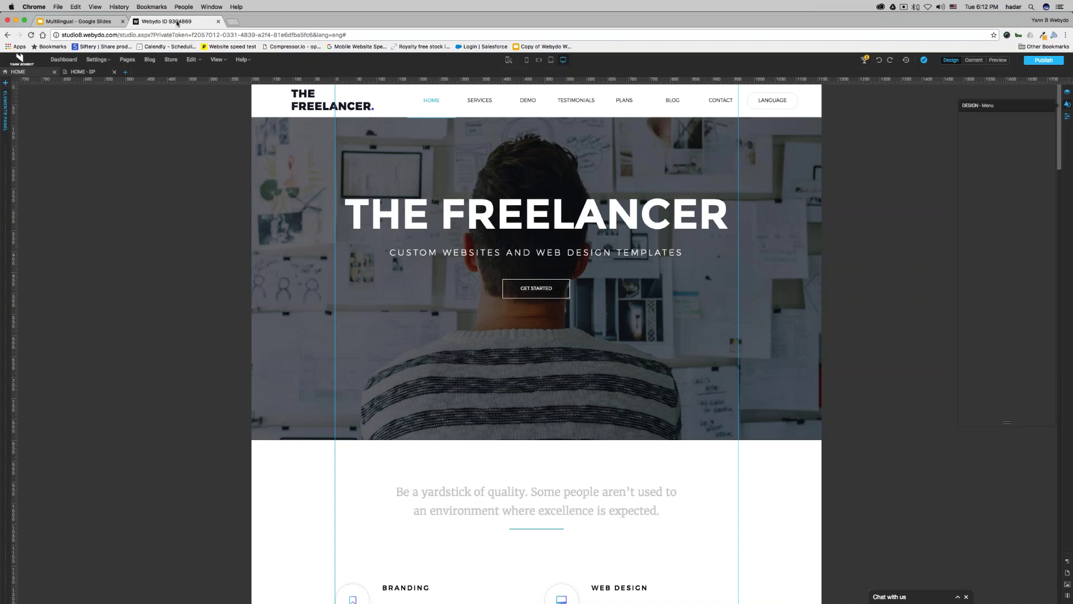
Step: Close the HOME - SP page and add a new menu named "French - Test" in Pages & Navigation
click(114, 71)
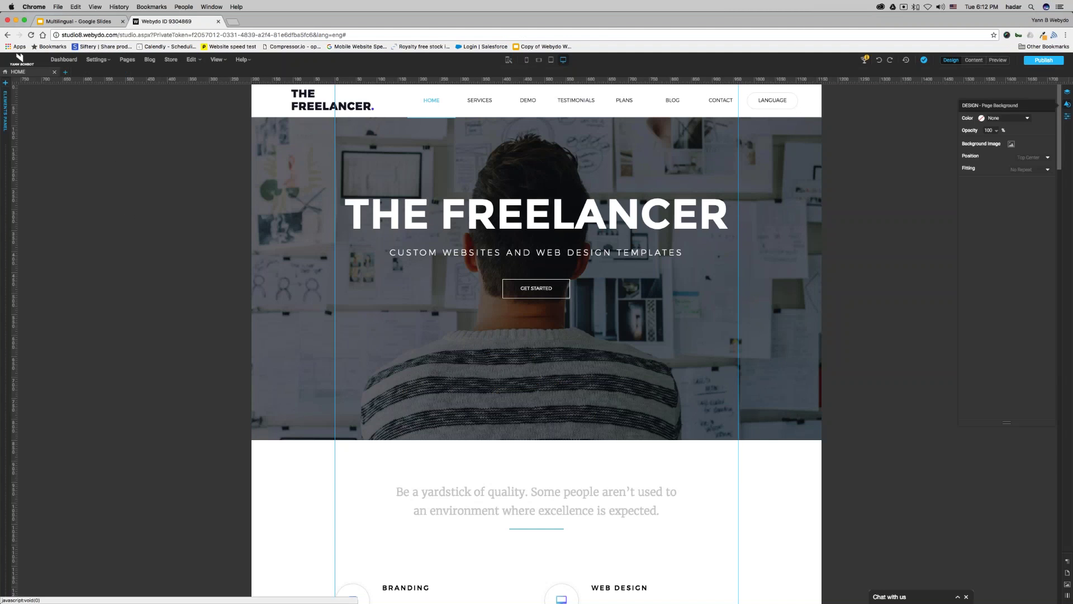
click(127, 60)
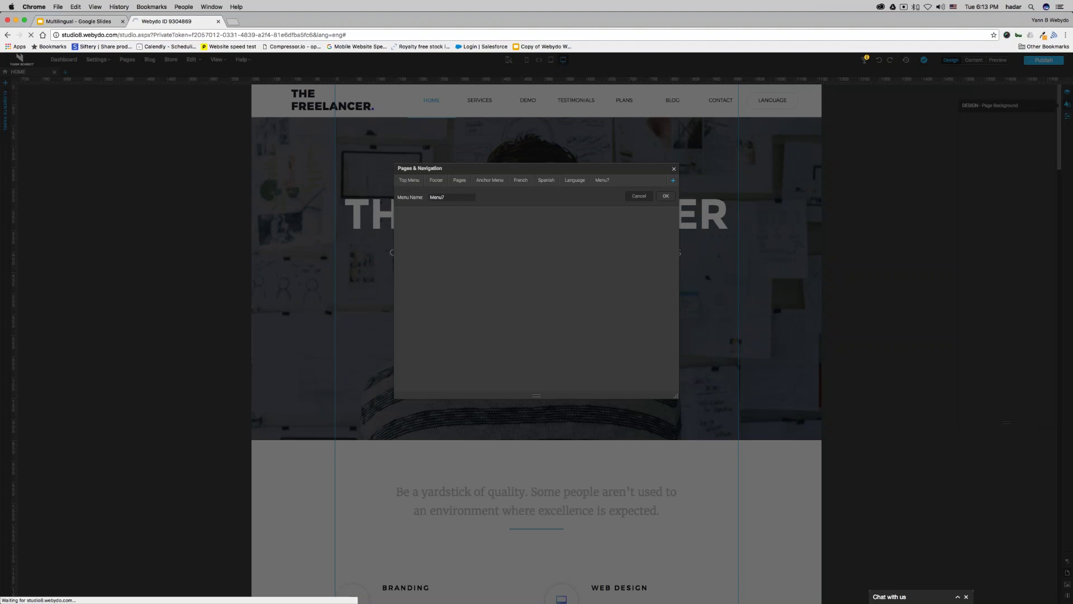
click(602, 184)
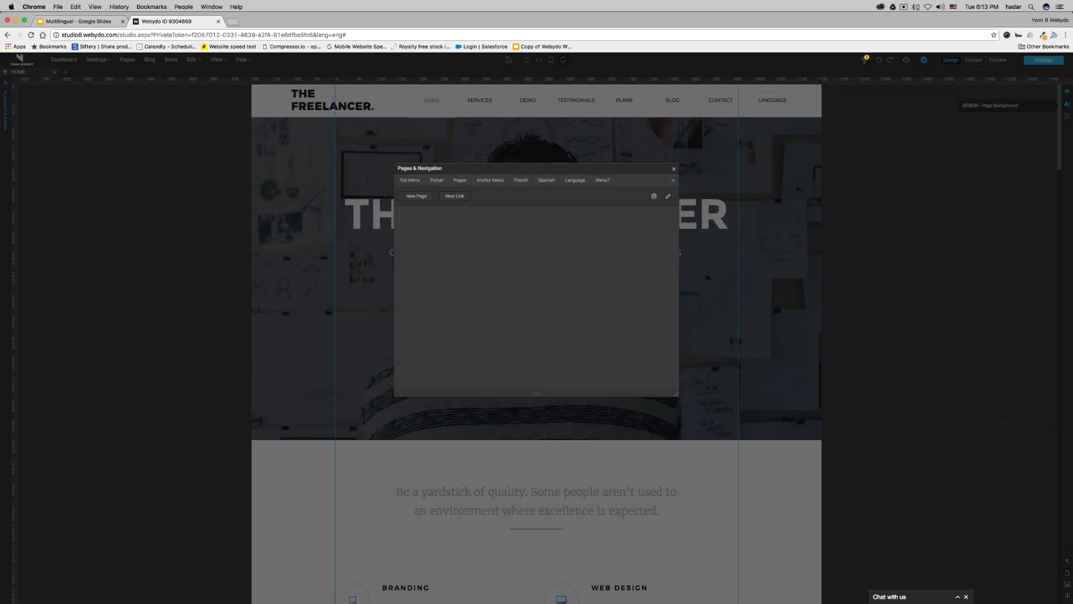
click(667, 196)
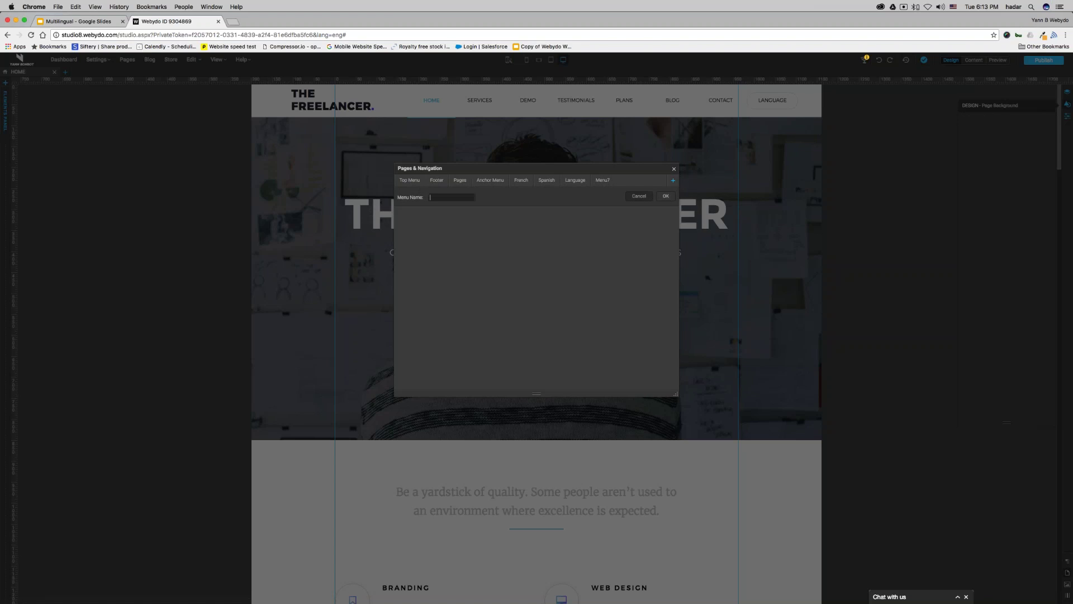
text(French)
key(super+a)
key(Right)
click(665, 195)
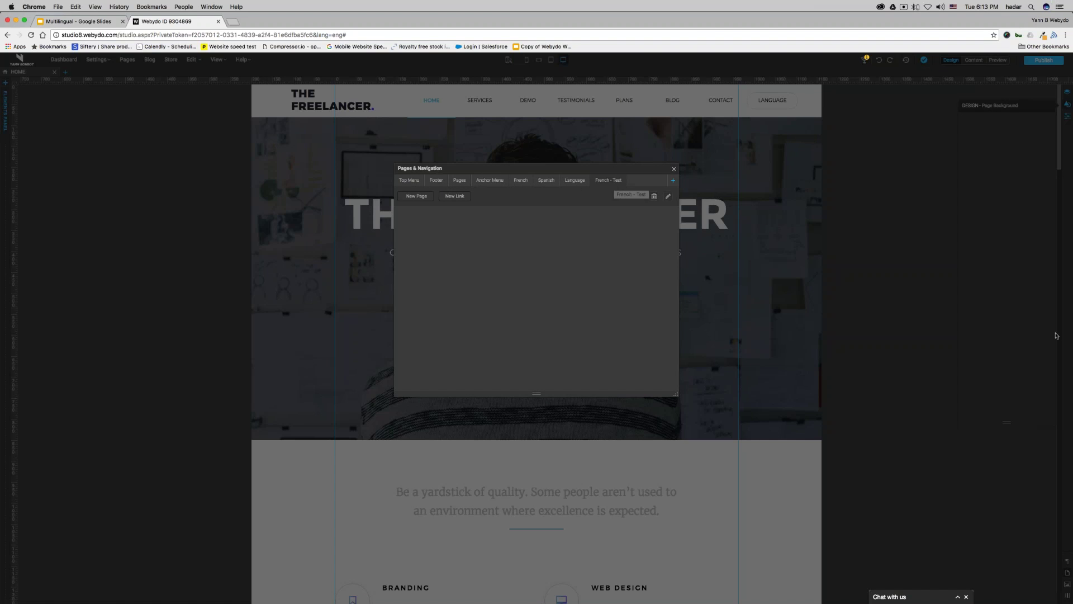
Step: Switch to Google Slides to show the Creating Menu cheat sheet, and return to the Webydo editor
click(71, 24)
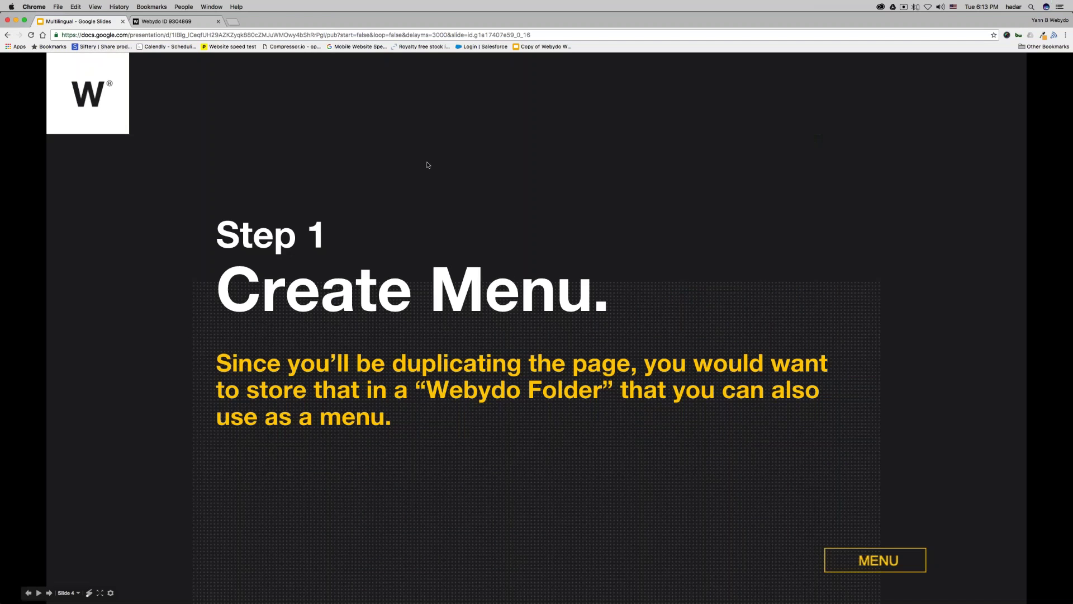
click(433, 167)
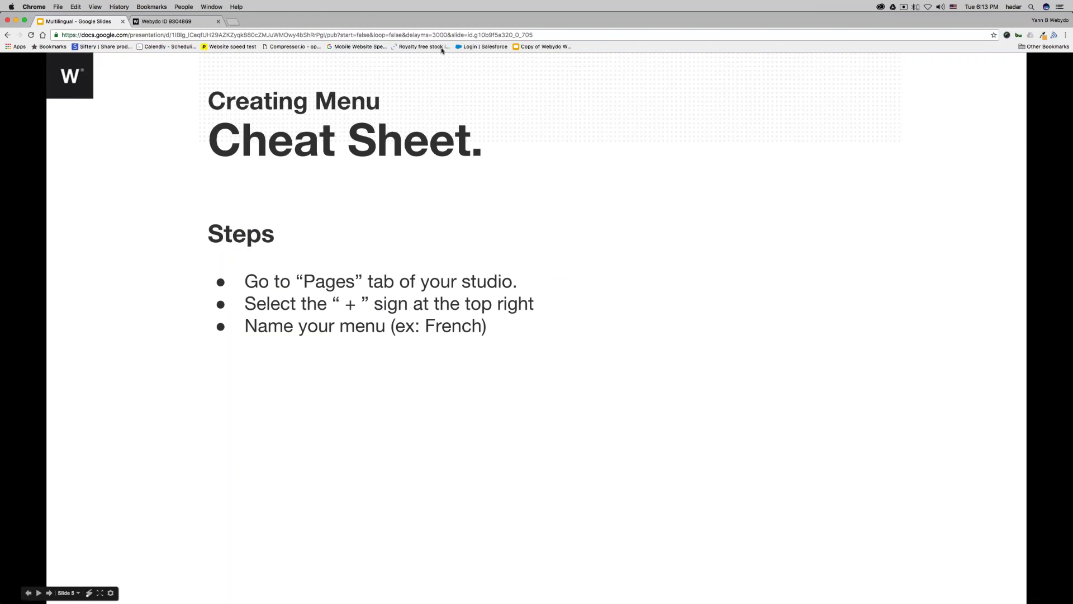
click(166, 21)
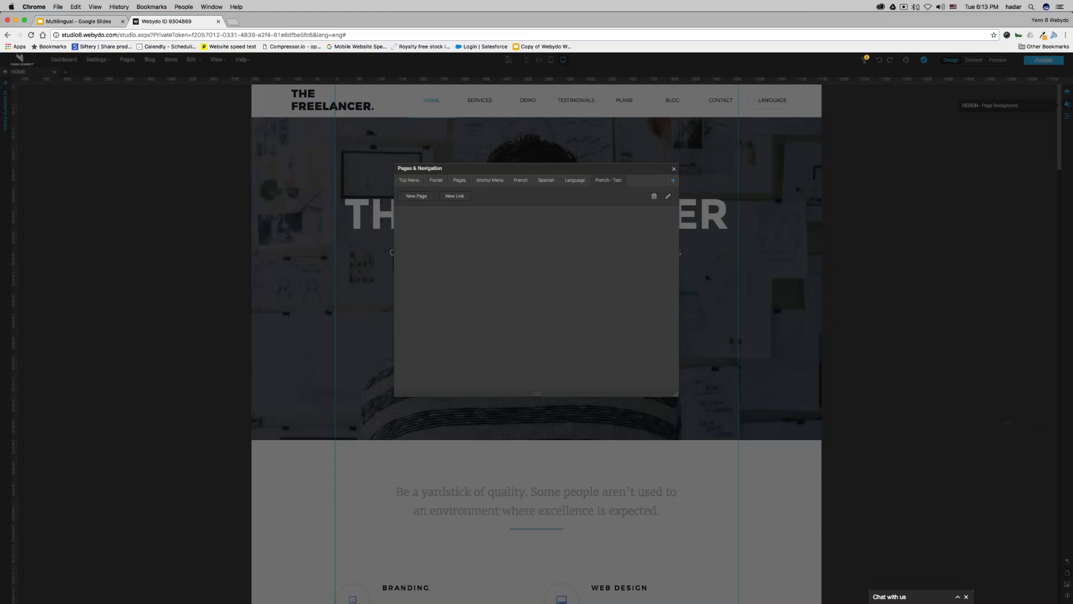
Step: Duplicate the HOME page in the Top Menu
click(407, 180)
mouse_move(447, 226)
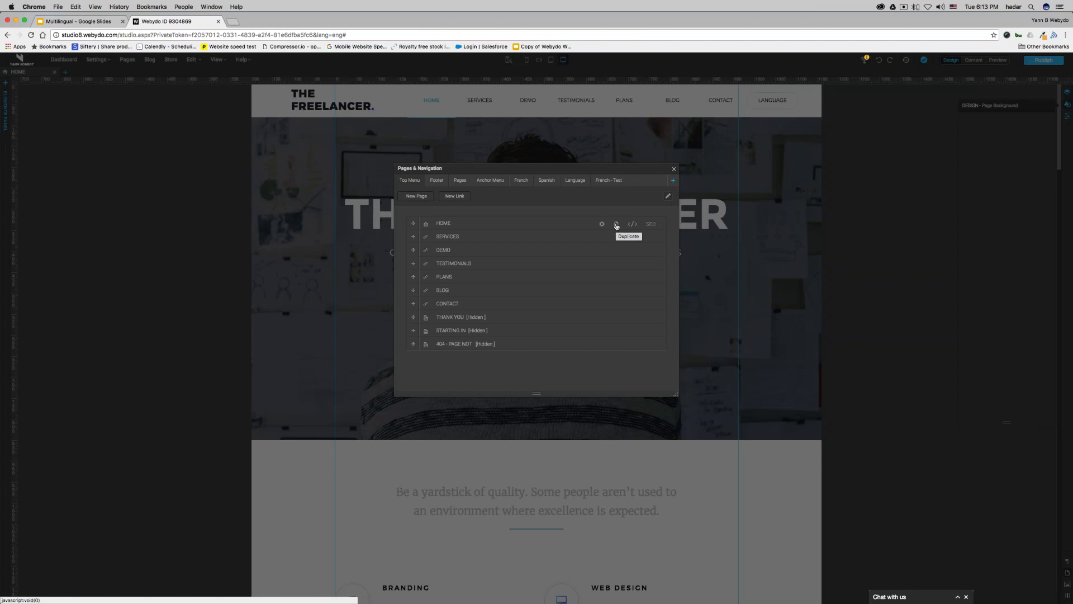
click(616, 225)
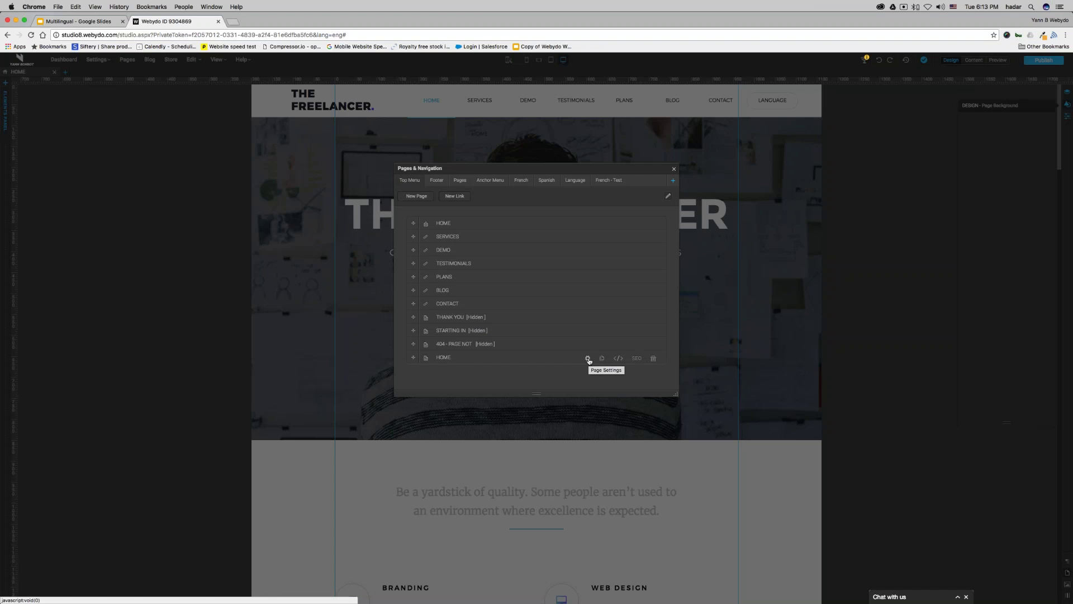
Step: Move the duplicated HOME page into the French - Test menu through its page settings and check that menu's page list
click(588, 359)
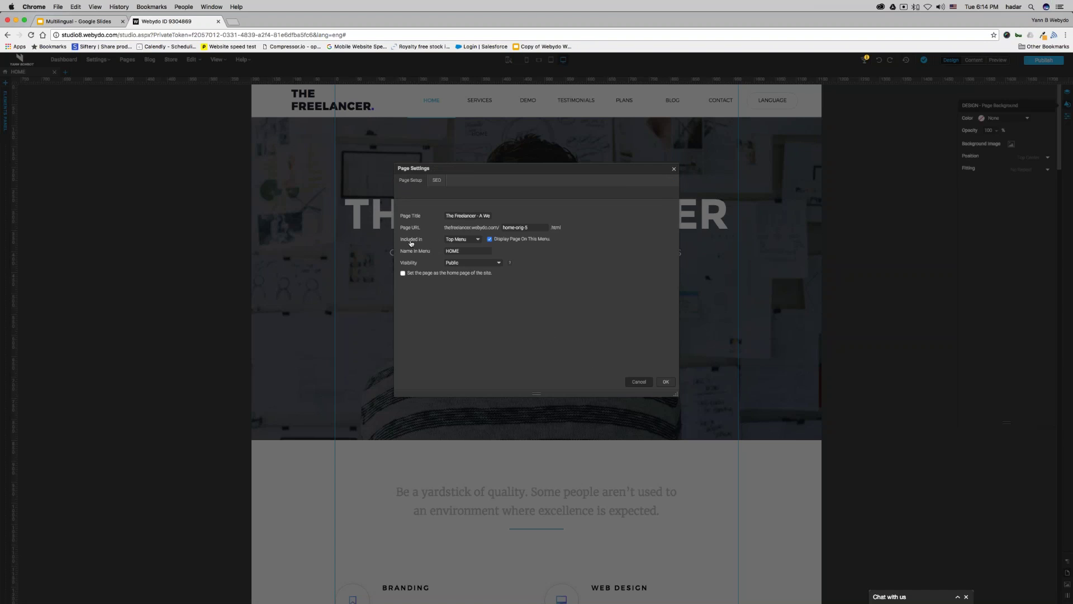
click(462, 239)
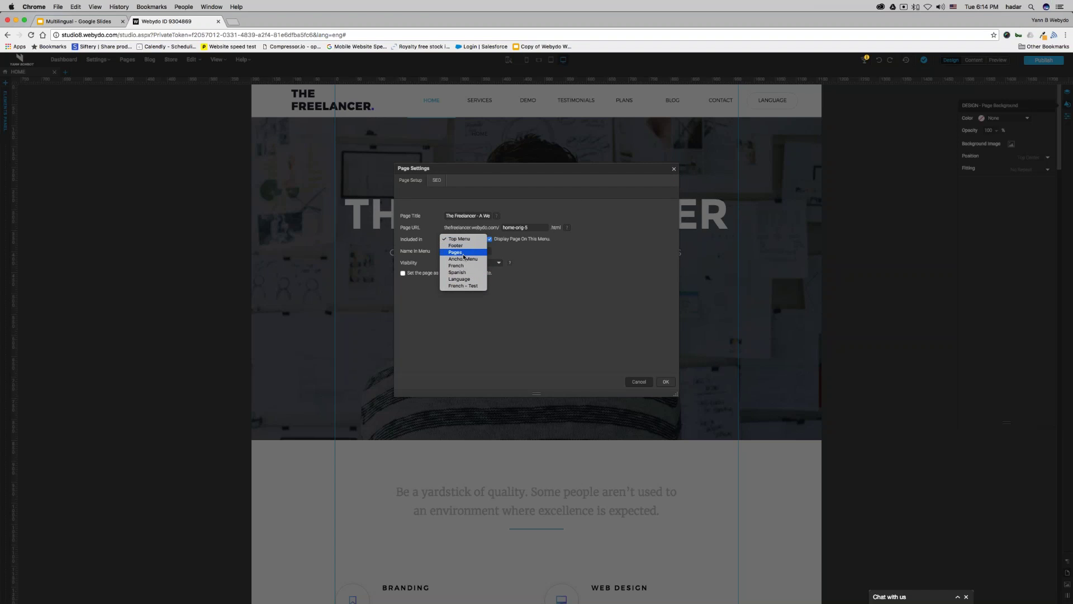
click(474, 286)
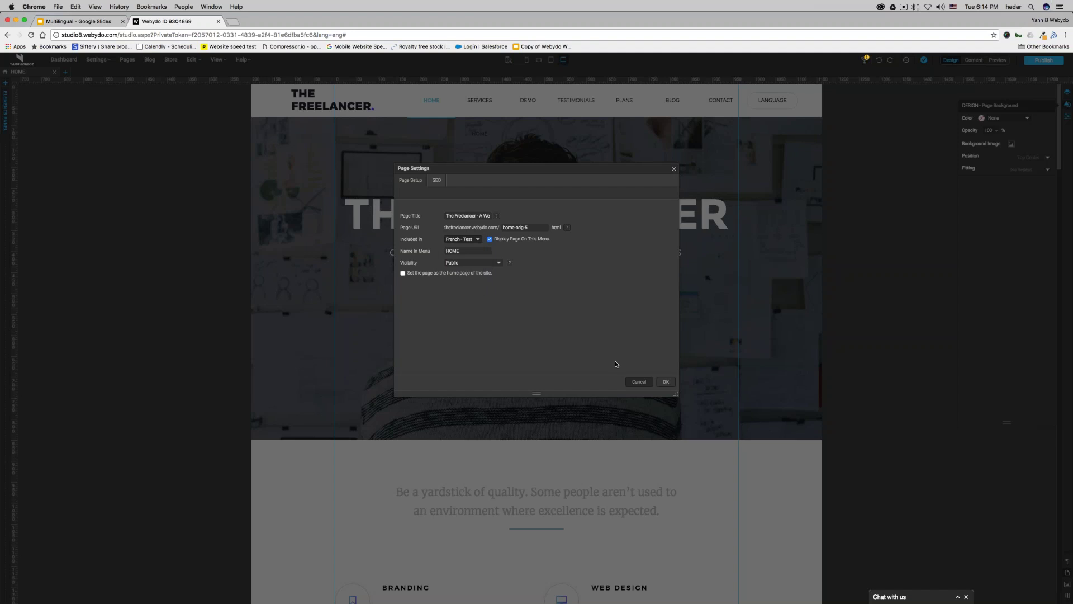
click(665, 382)
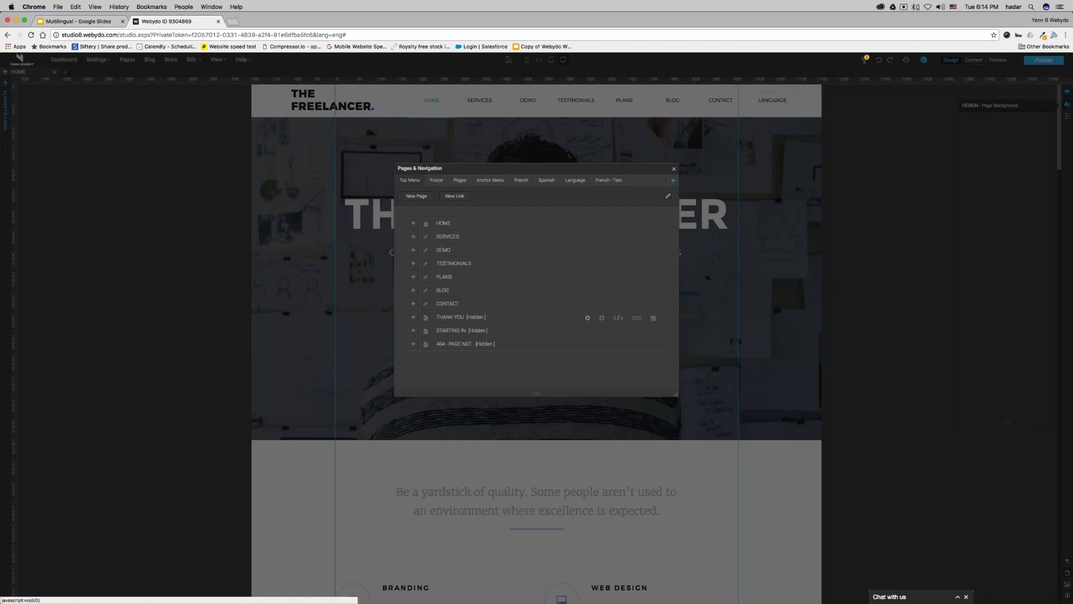
click(611, 181)
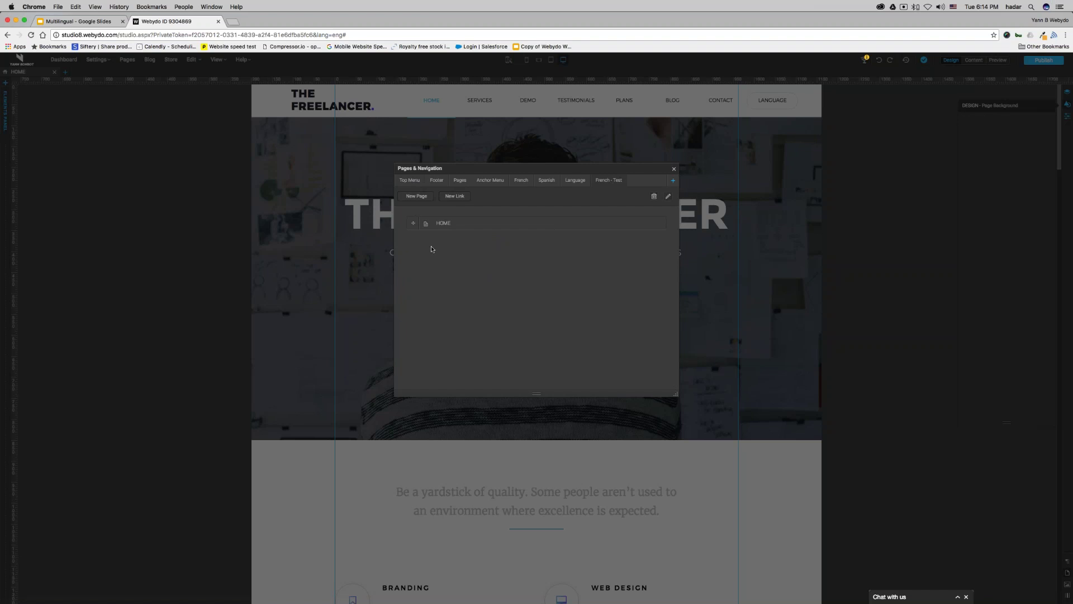
click(411, 180)
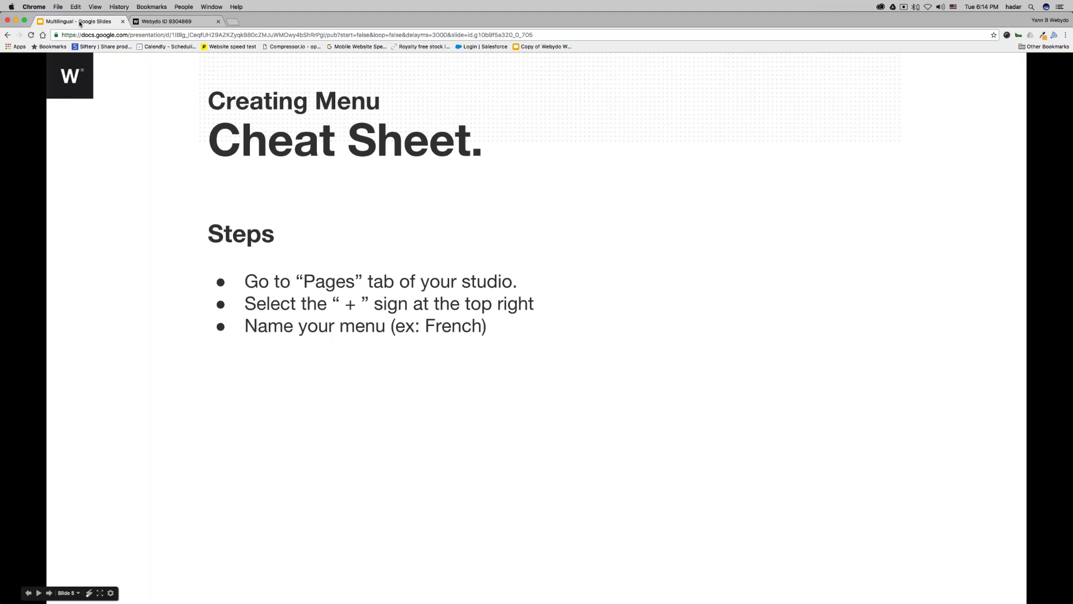
Step: Switch to Google Slides and advance through Duplicating Pages to the Transfer Duplicates cheat sheet
click(80, 22)
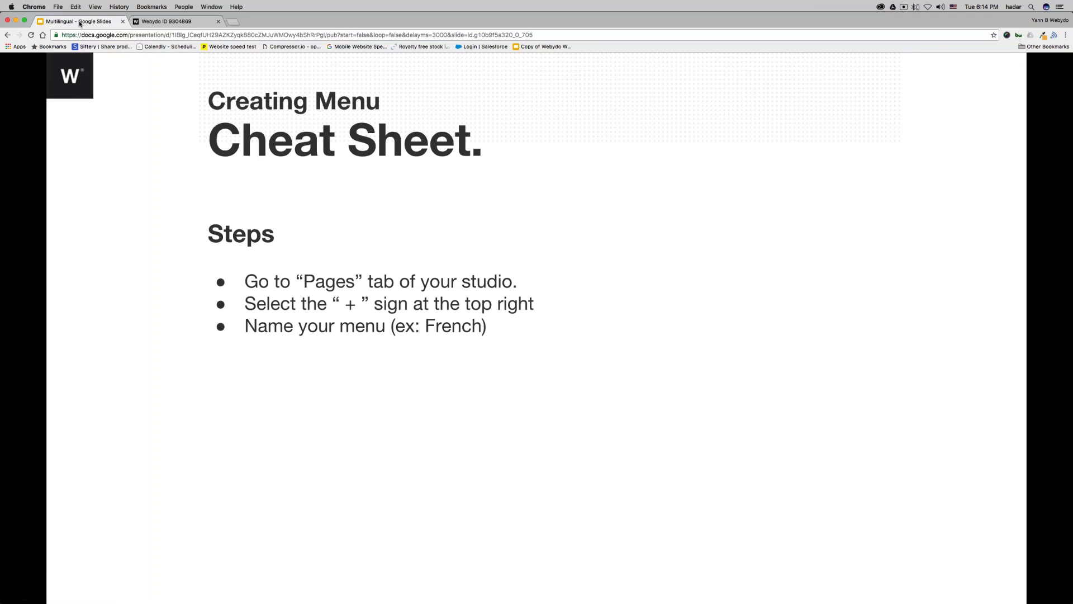
key(Right)
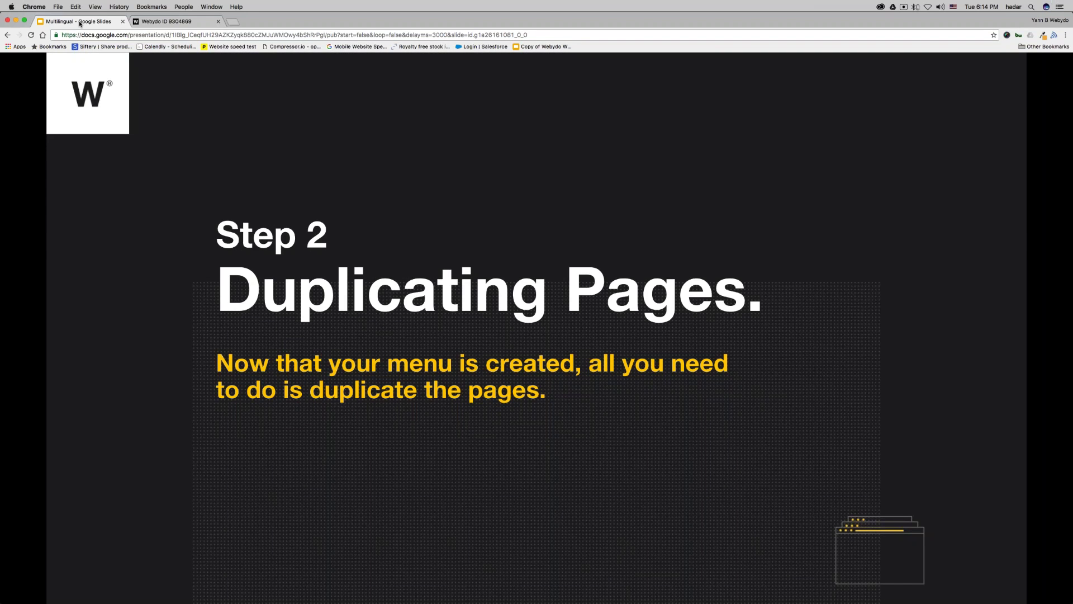
key(Right)
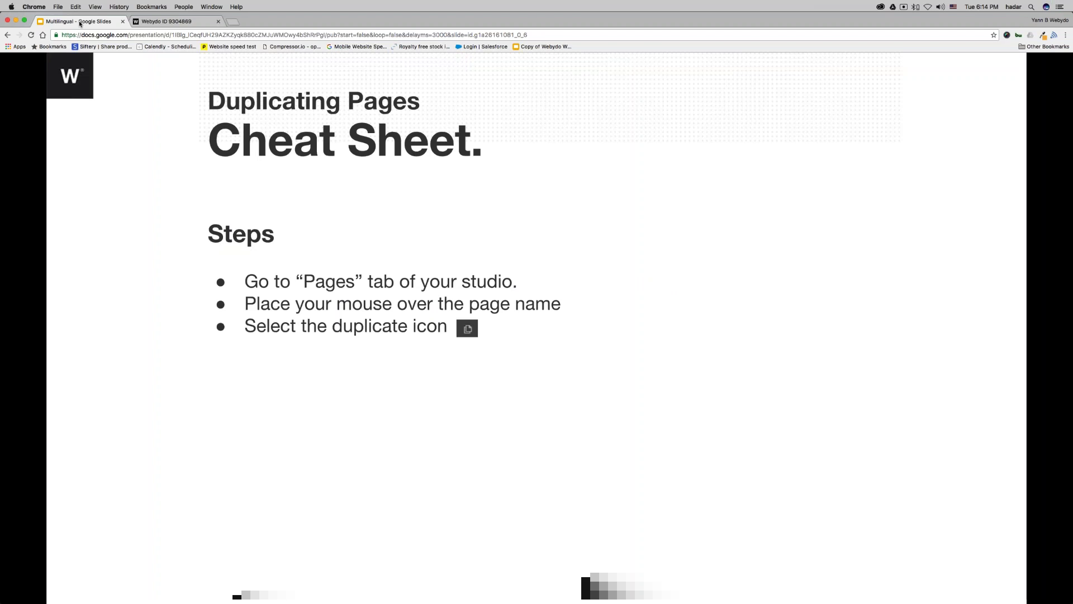
key(Right)
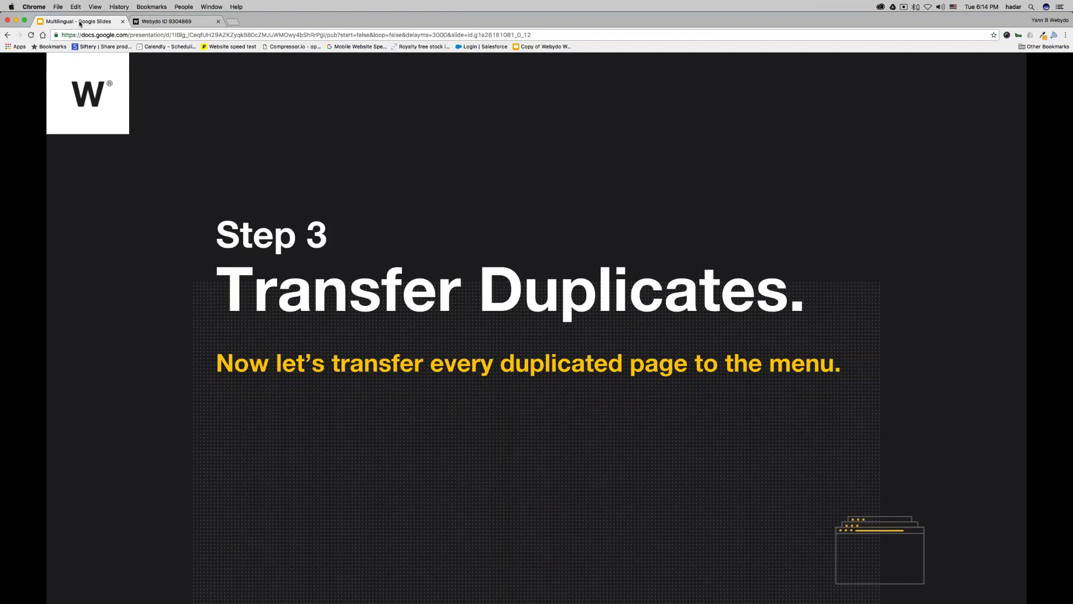
key(Right)
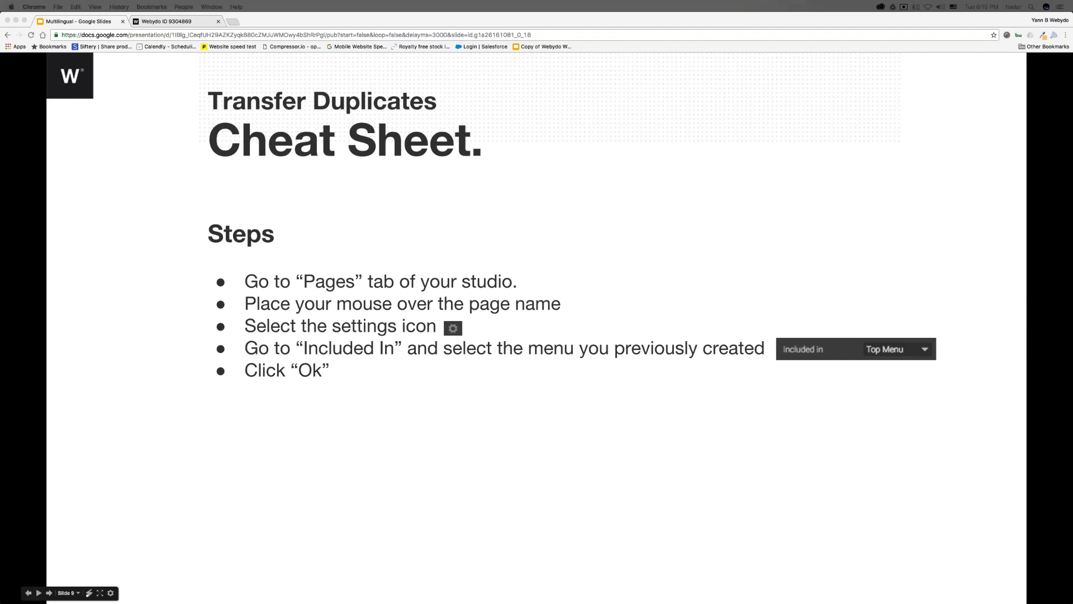
Step: Return to Webydo, open the duplicated HOME page from the French - Test menu, and close the original HOME page
click(187, 21)
click(608, 180)
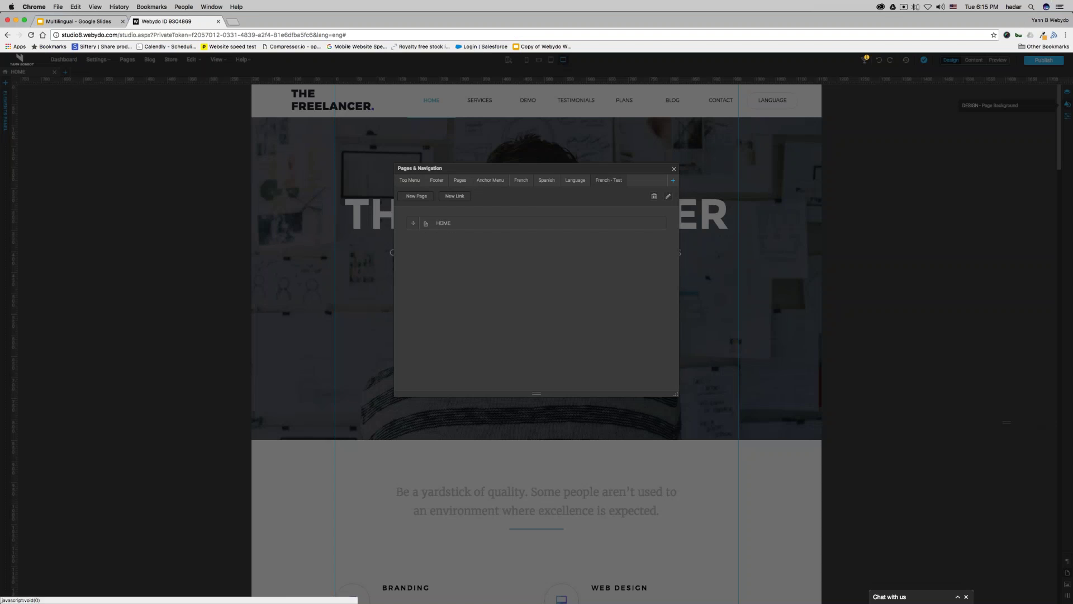
click(444, 224)
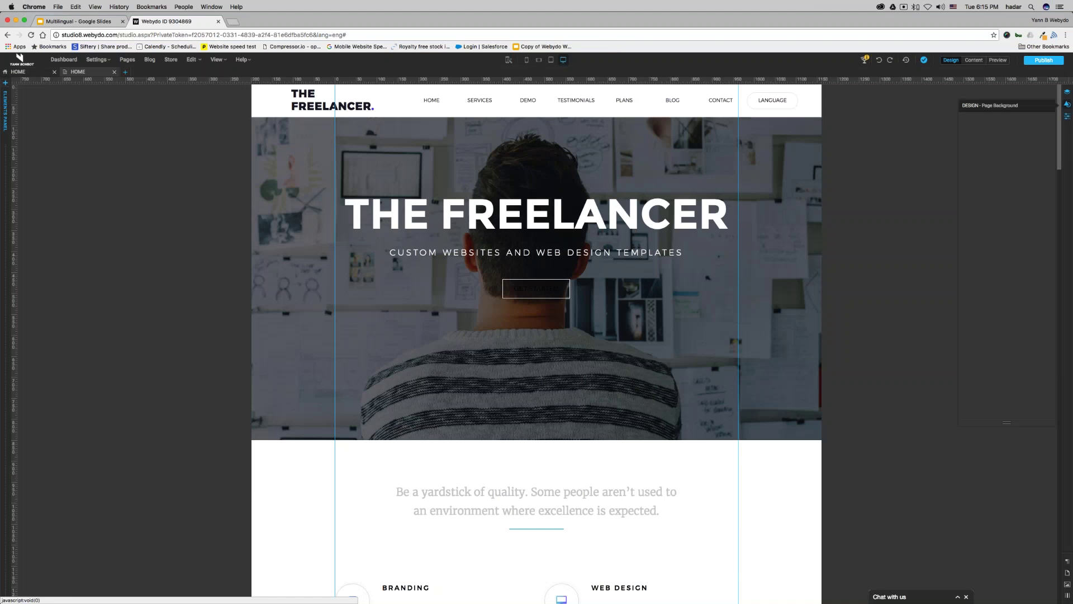
click(54, 72)
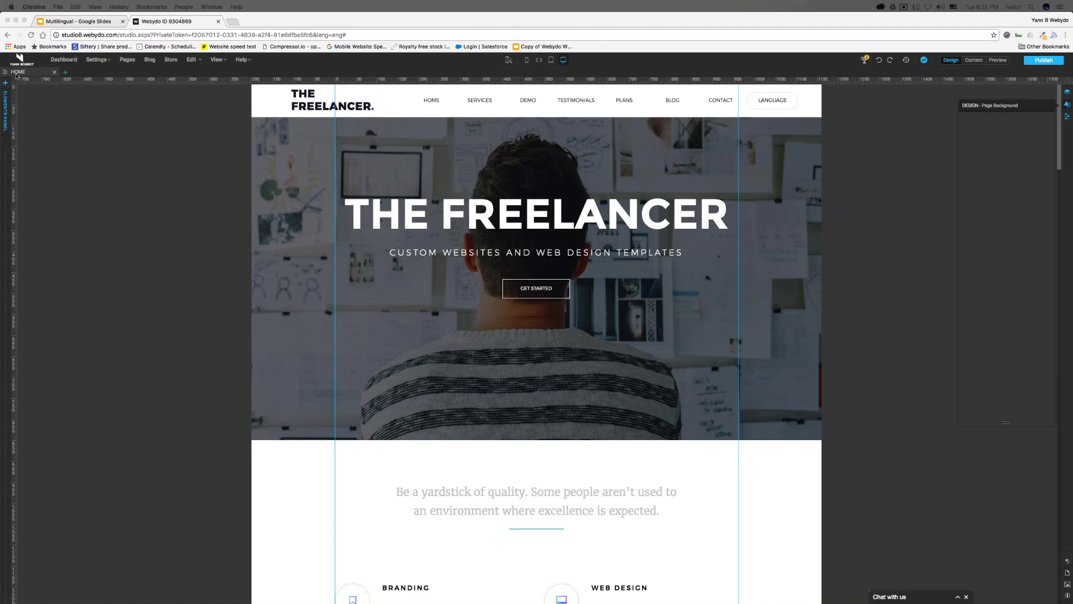
Step: Set the duplicated page's name in the French - Test menu to "HOME FR TEST"
click(133, 57)
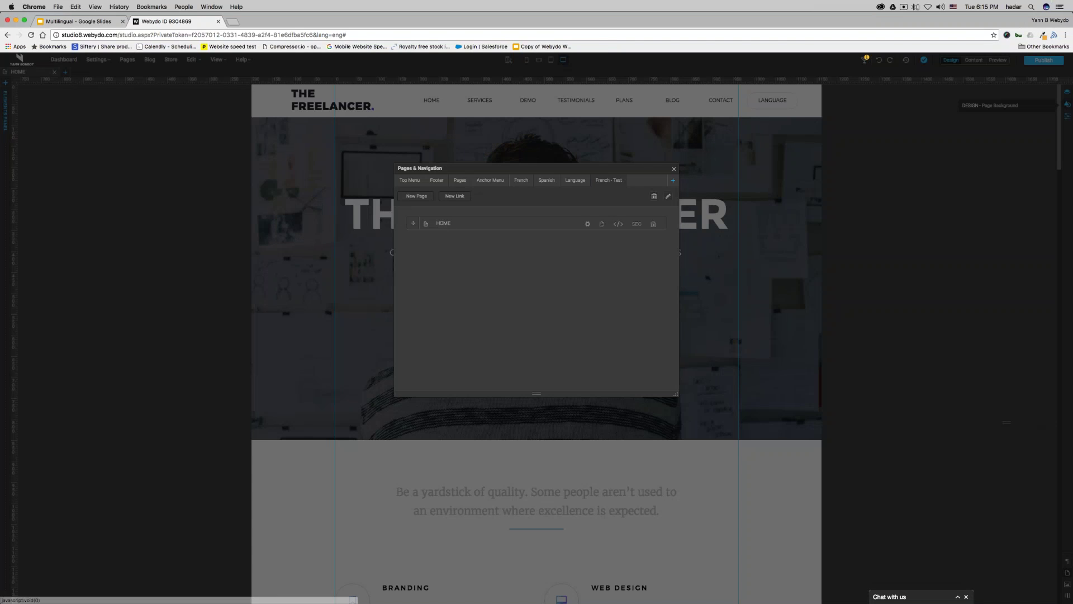
click(588, 224)
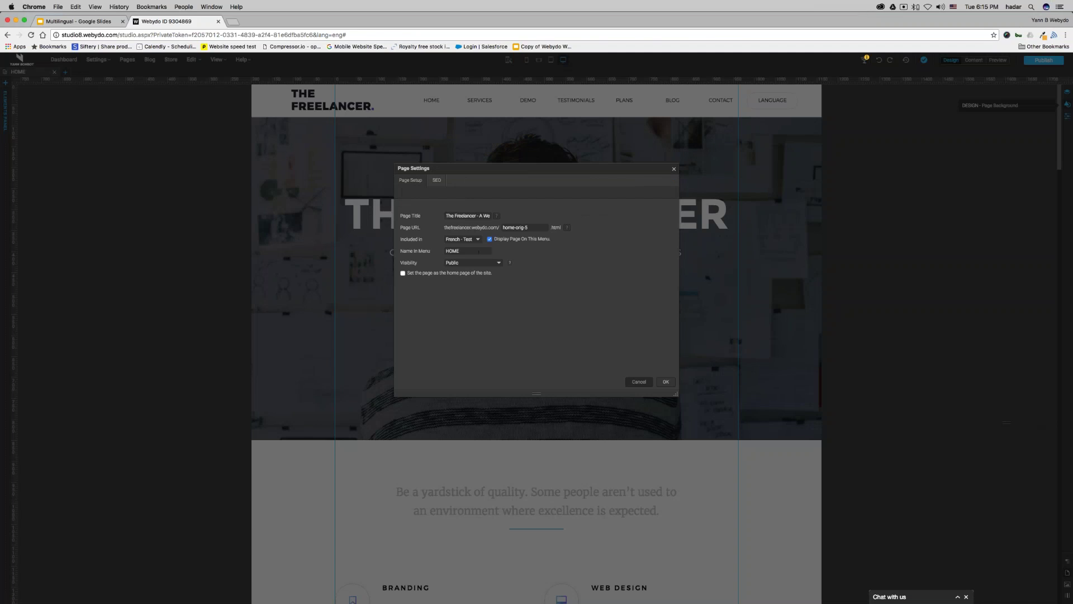
text(FR TEST)
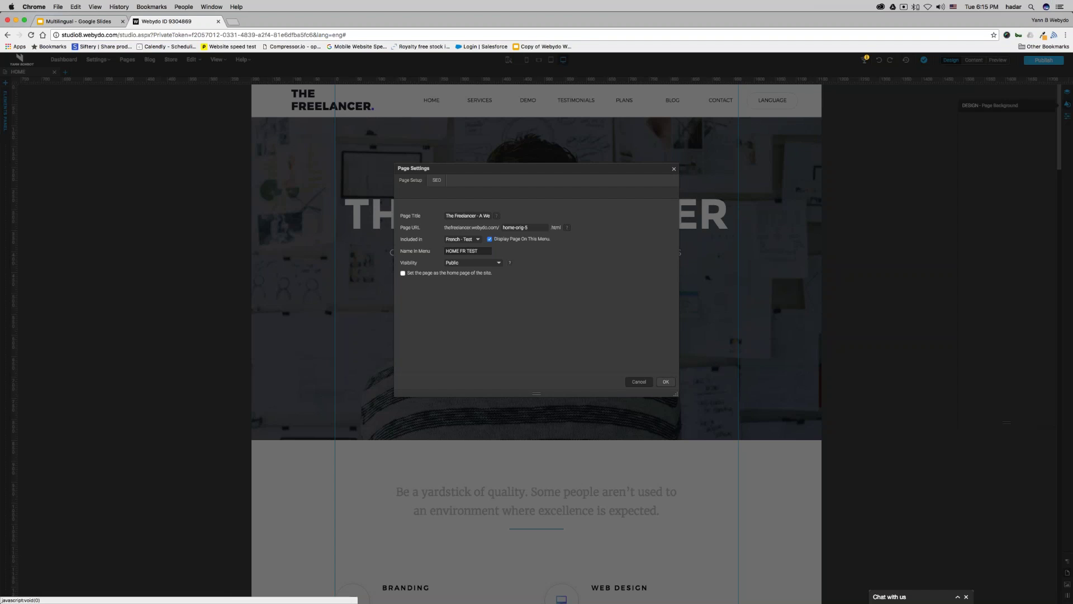
click(664, 381)
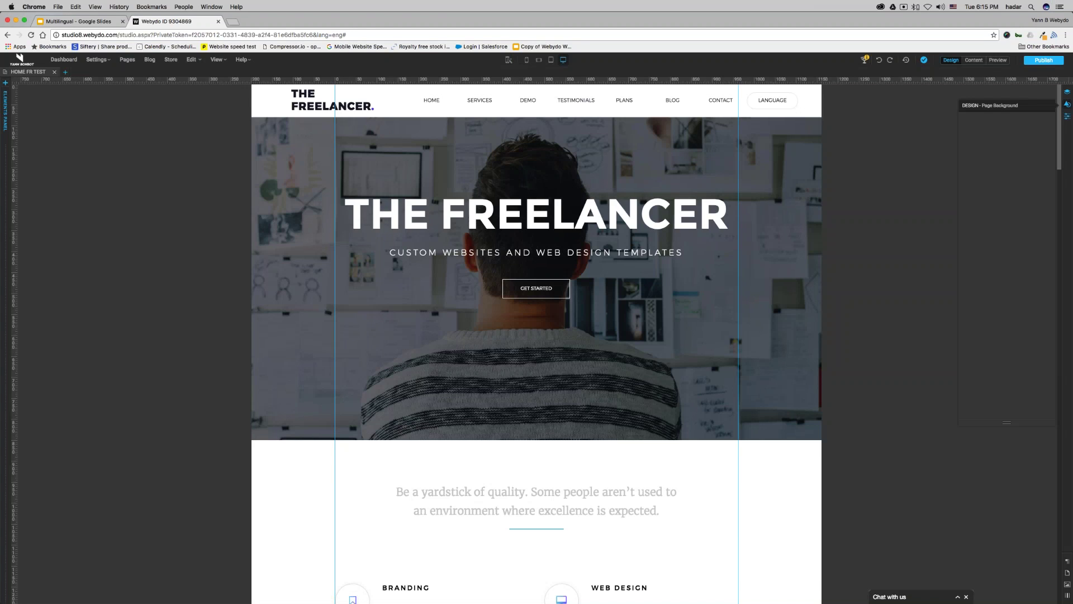
Step: Look over the HOME FR TEST page in Design mode and Content mode, ending in Design mode
scroll(506, 412, down, 15)
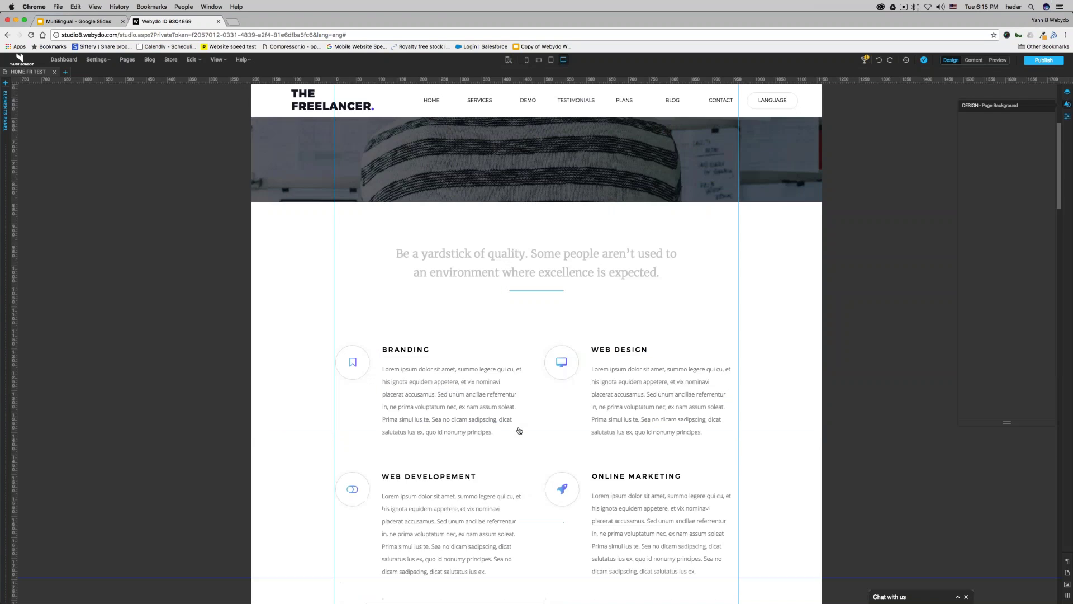
scroll(536, 424, up, 20)
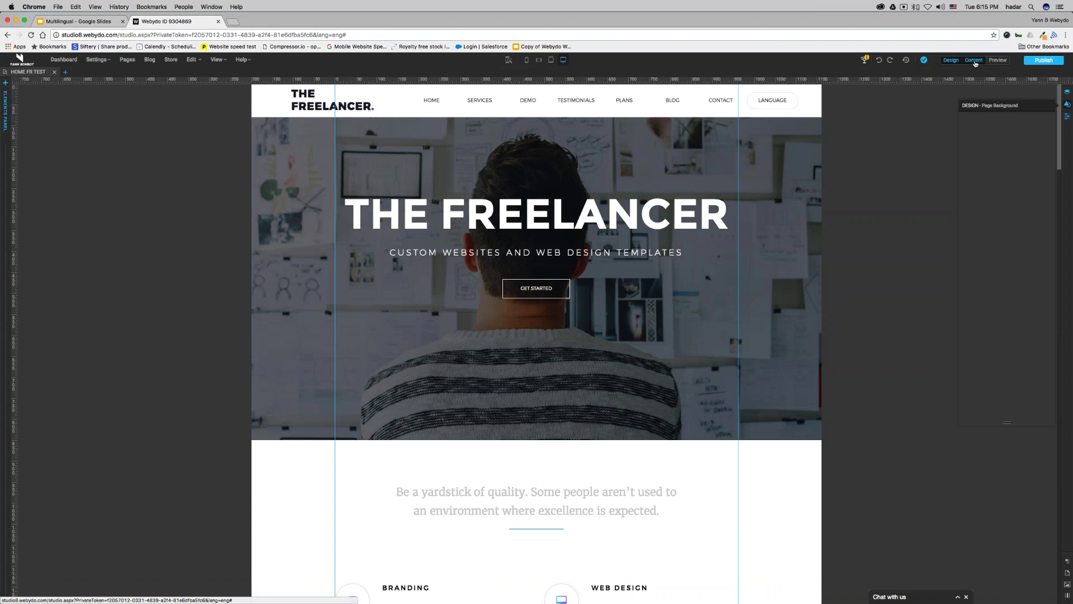
click(975, 63)
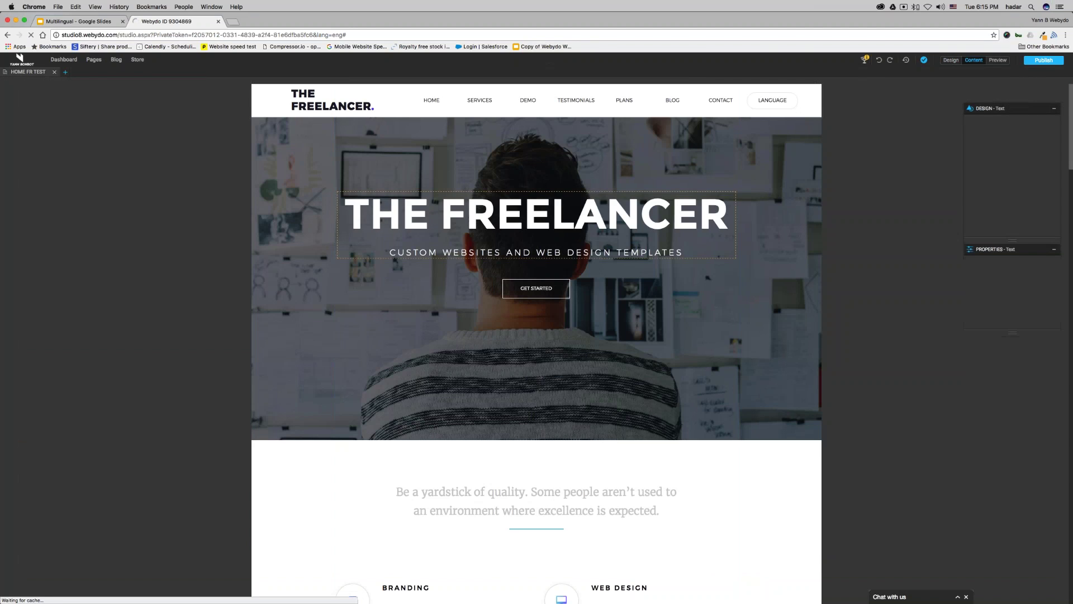
click(151, 320)
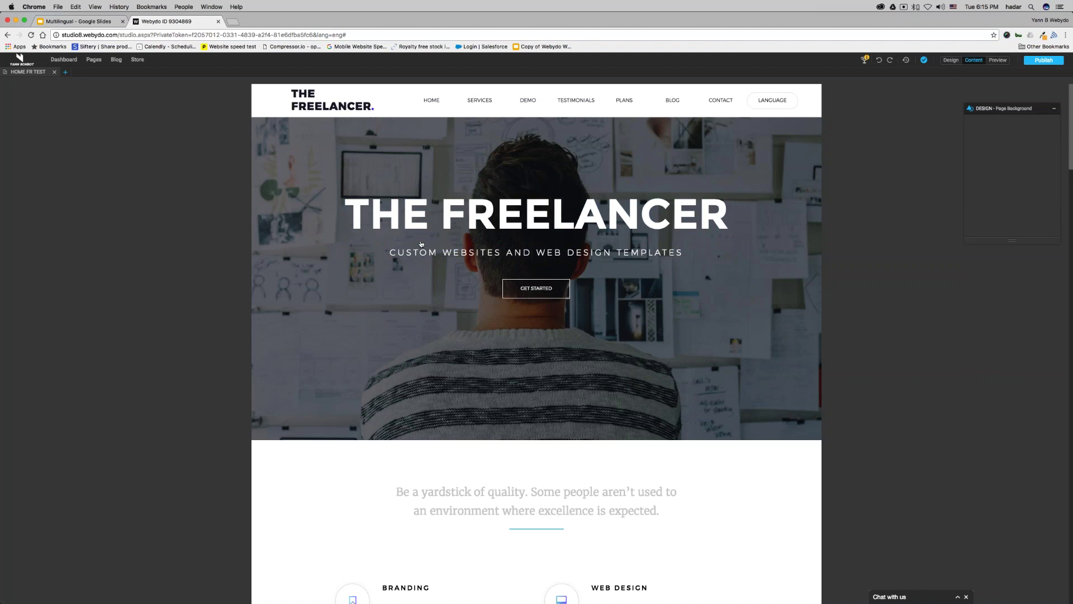
click(951, 60)
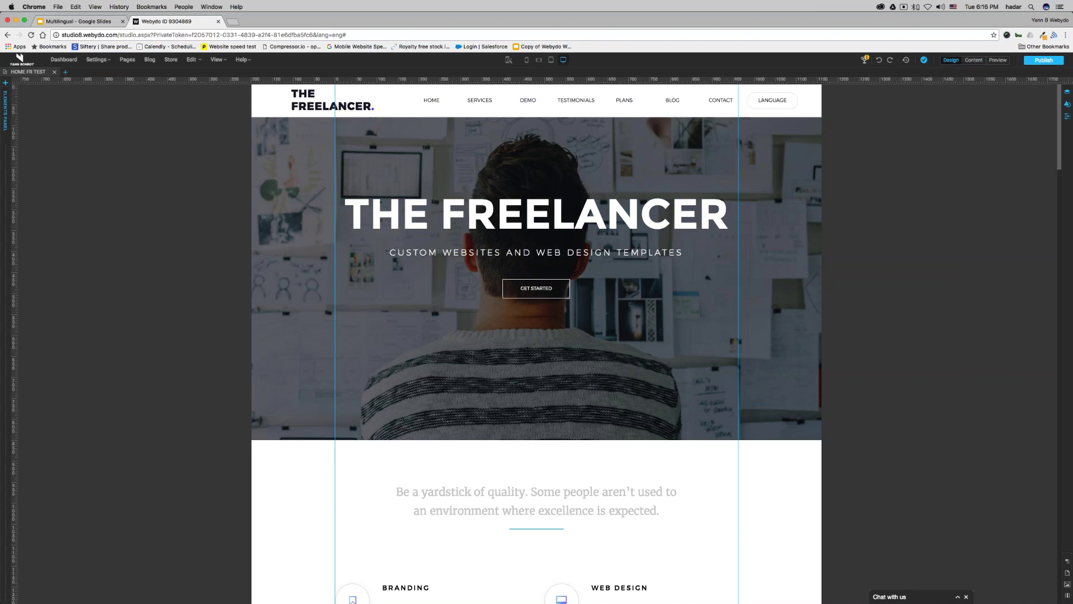
Step: Switch to Google Slides and advance to the Step 4 Translate Language slide
click(106, 21)
click(611, 200)
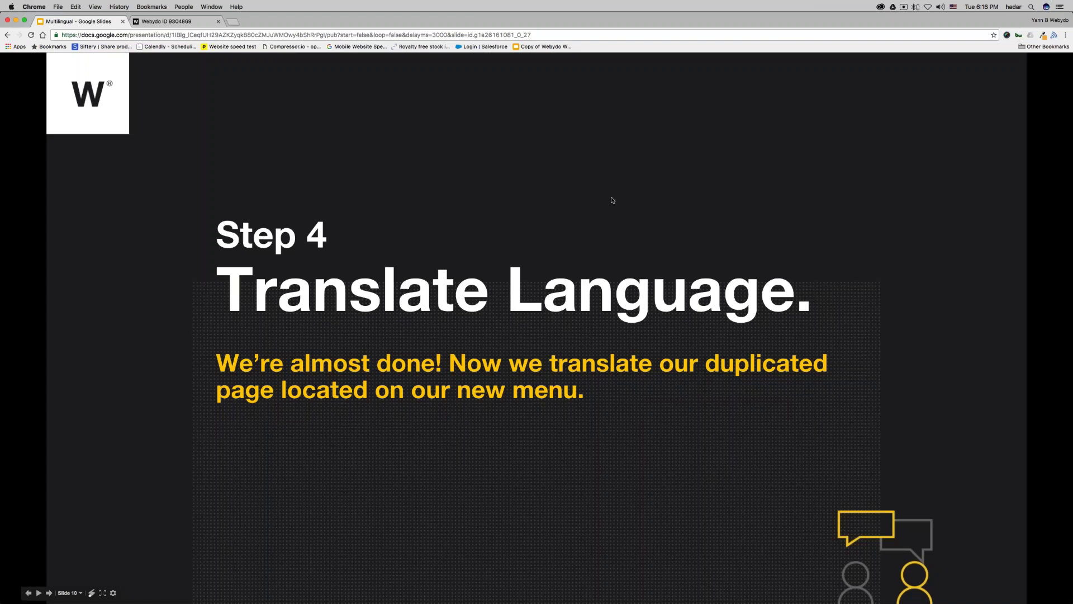
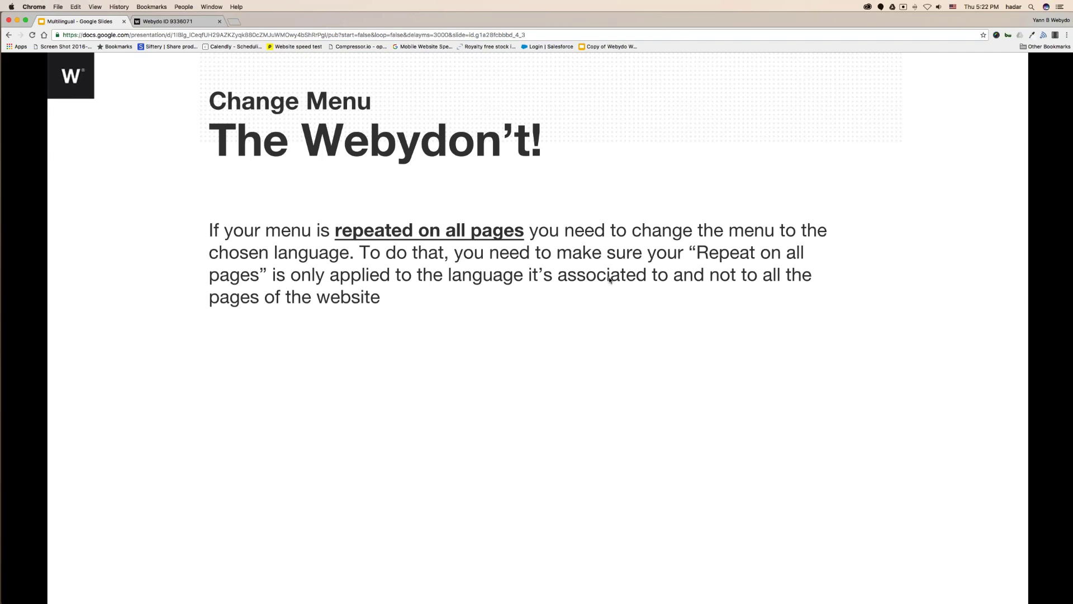
Step: Return to Webydo, open HOME - FR from the French menu and HOME - SP from the Spanish menu, ending on the HOME page
click(155, 22)
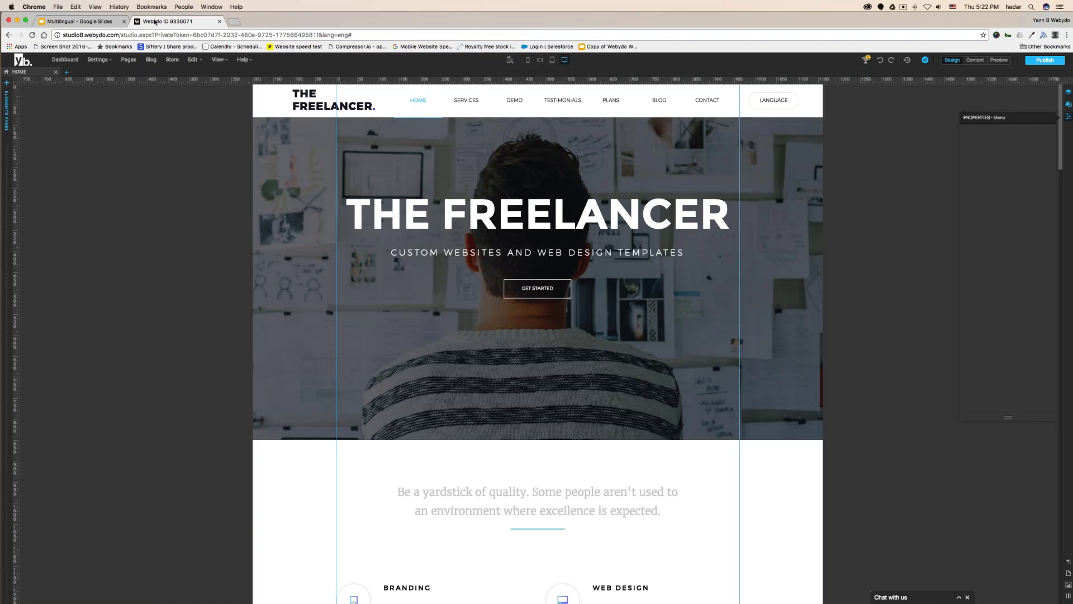
click(283, 164)
double_click(499, 114)
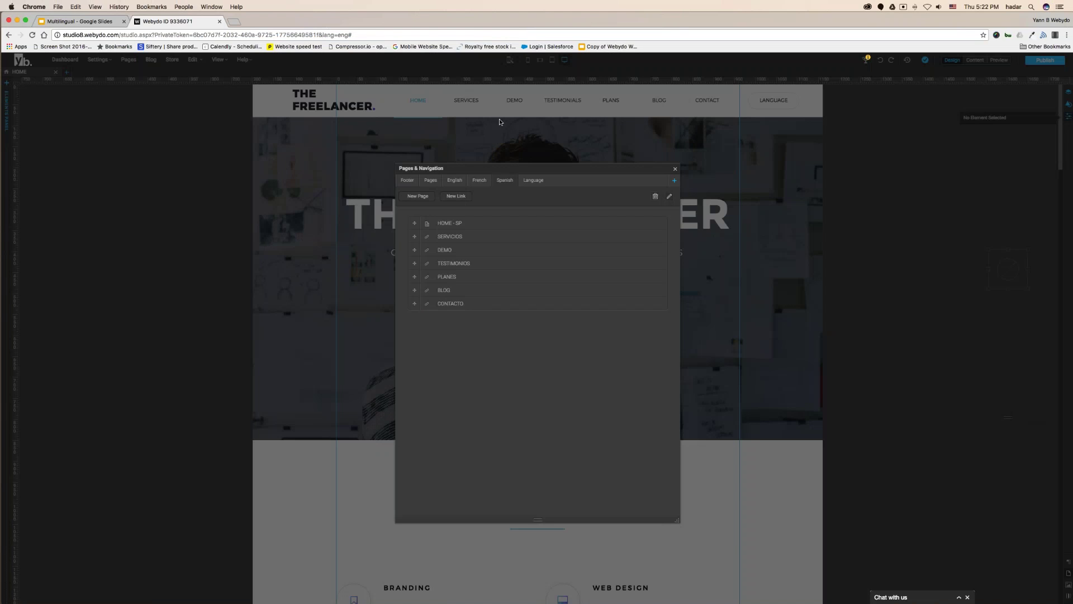
click(484, 182)
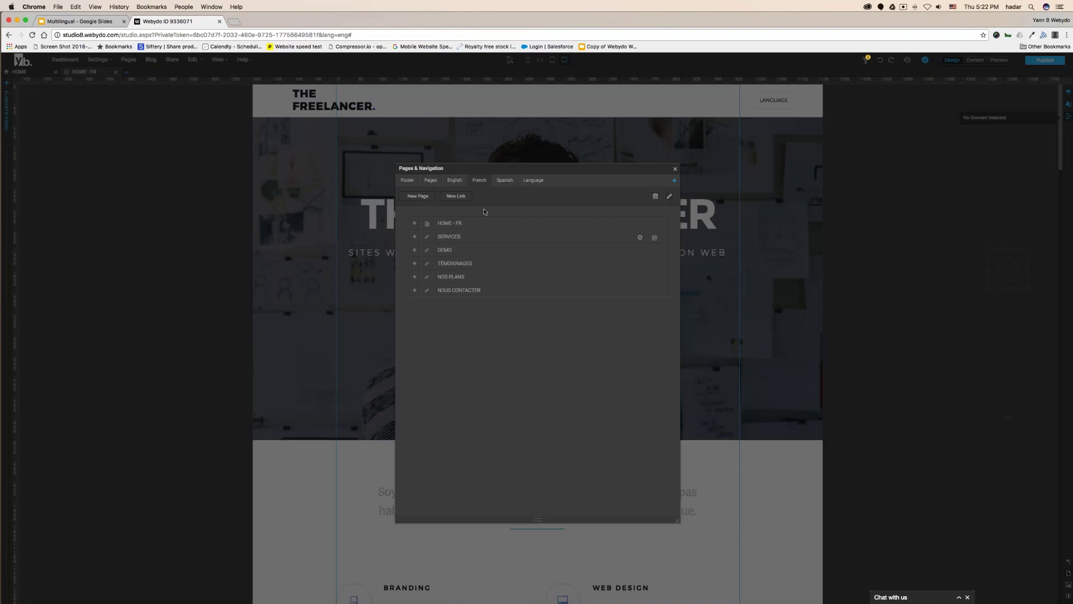
click(501, 184)
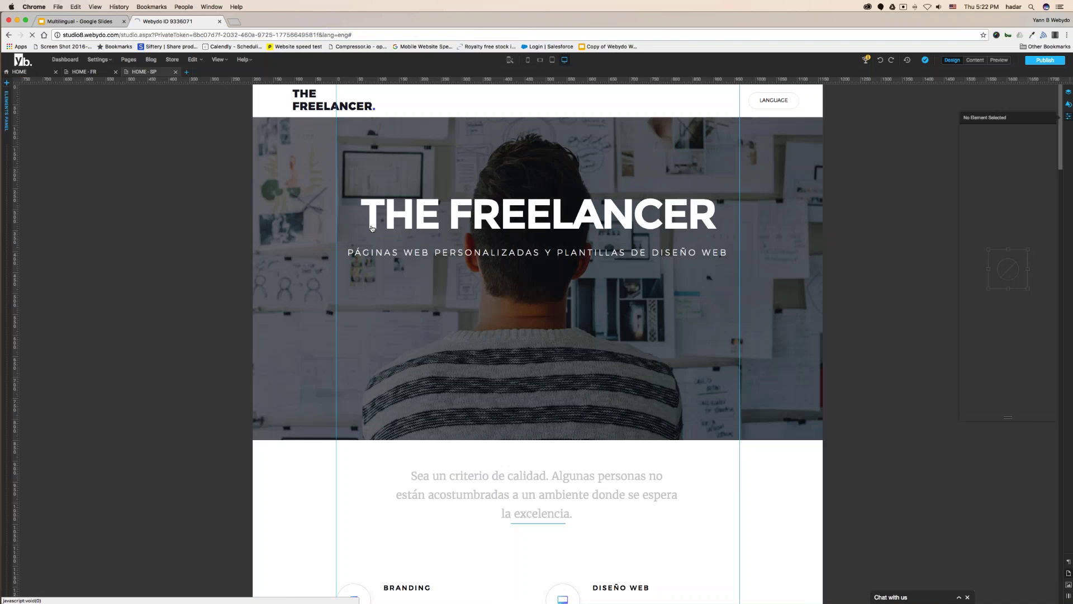
click(83, 72)
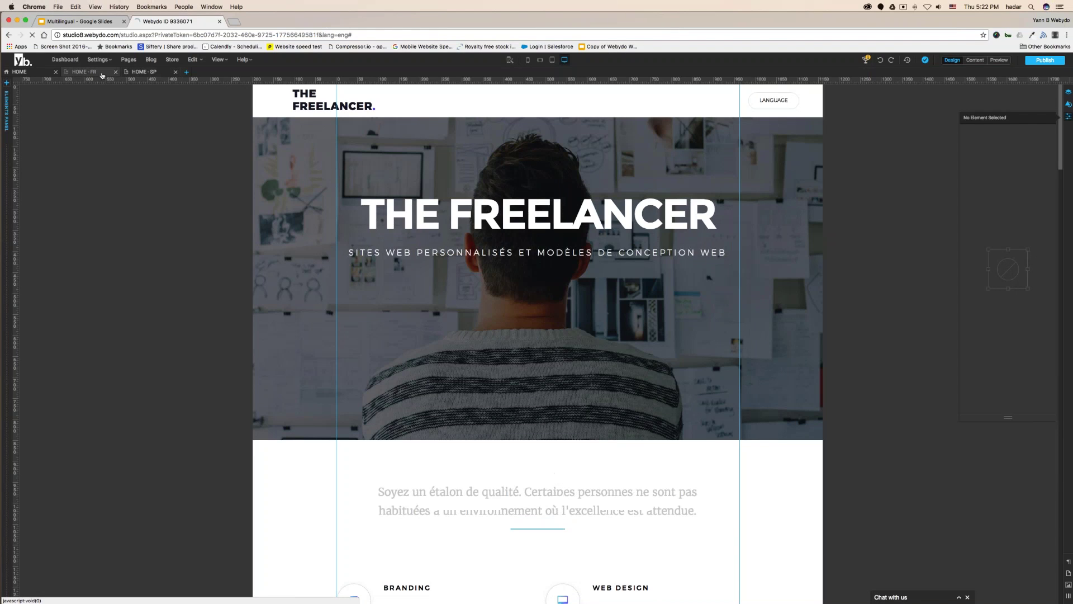
click(19, 71)
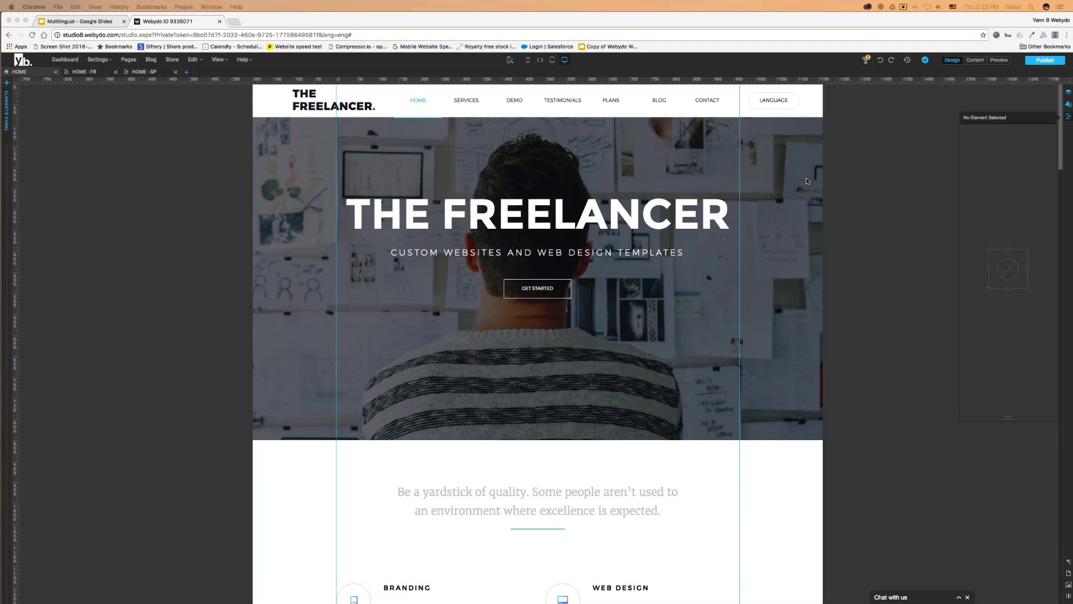
Step: Turn off Repeat On All Pages for the navigation menu in the HOME page header
click(522, 104)
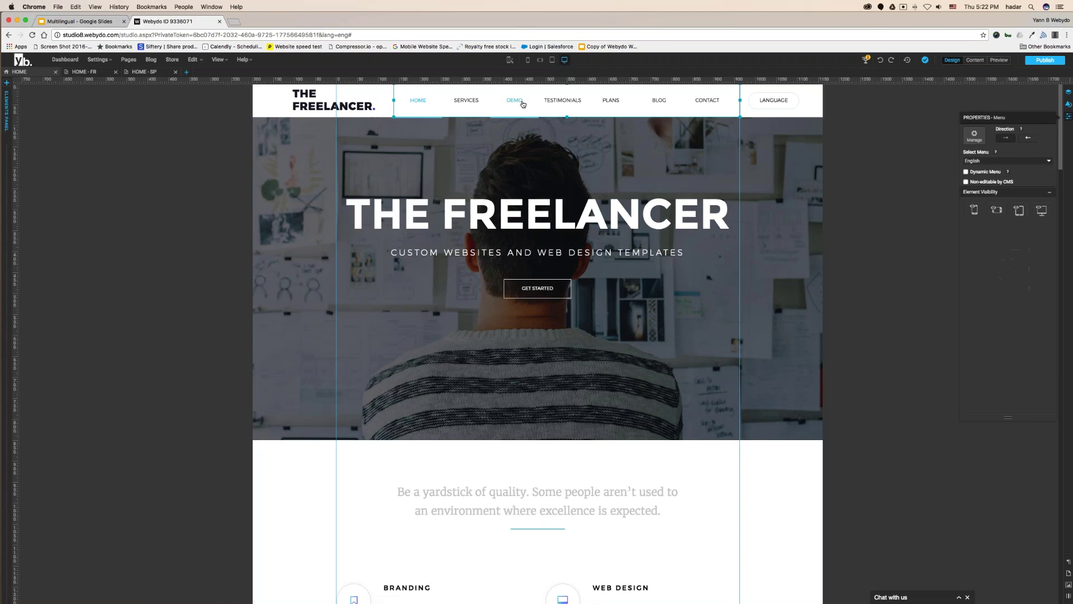
right_click(523, 104)
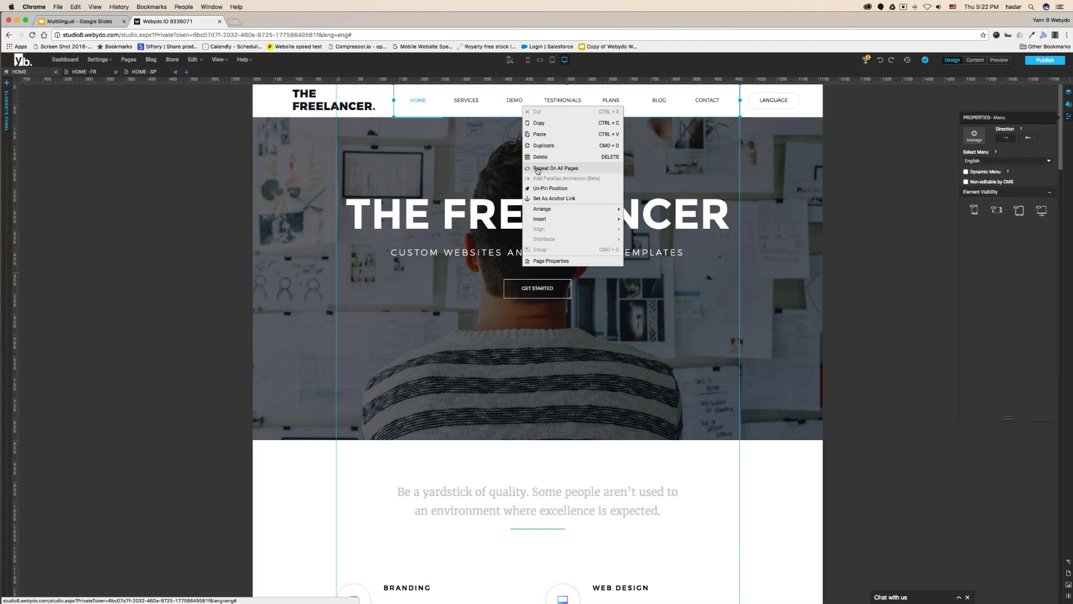
click(538, 170)
click(476, 197)
click(477, 196)
click(589, 507)
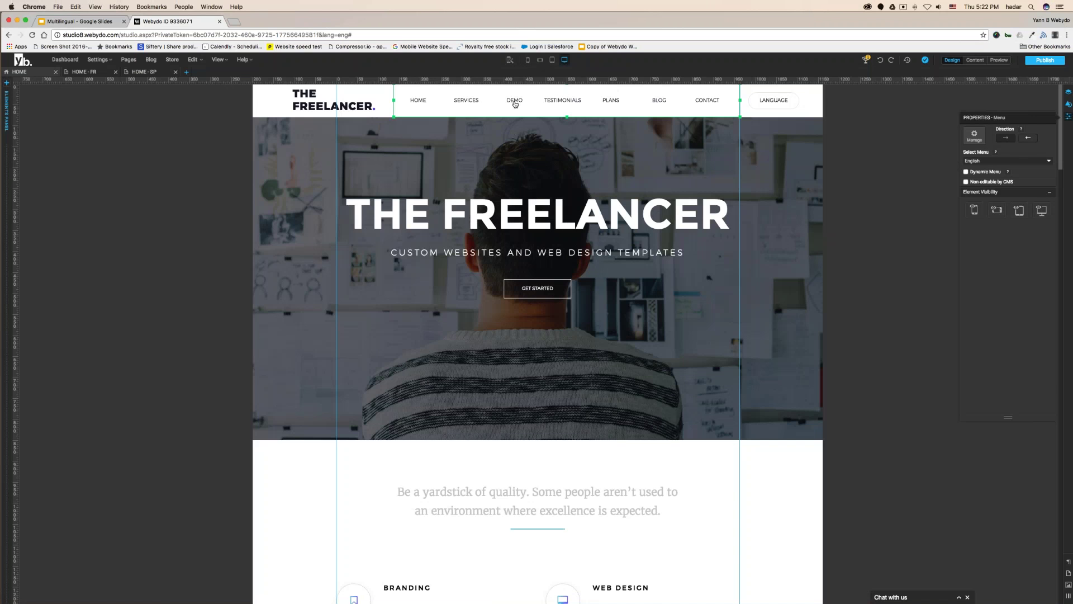
Step: Copy the HOME page's navigation menu and paste it onto the HOME - FR page, moving it near the header
right_click(515, 105)
key(Escape)
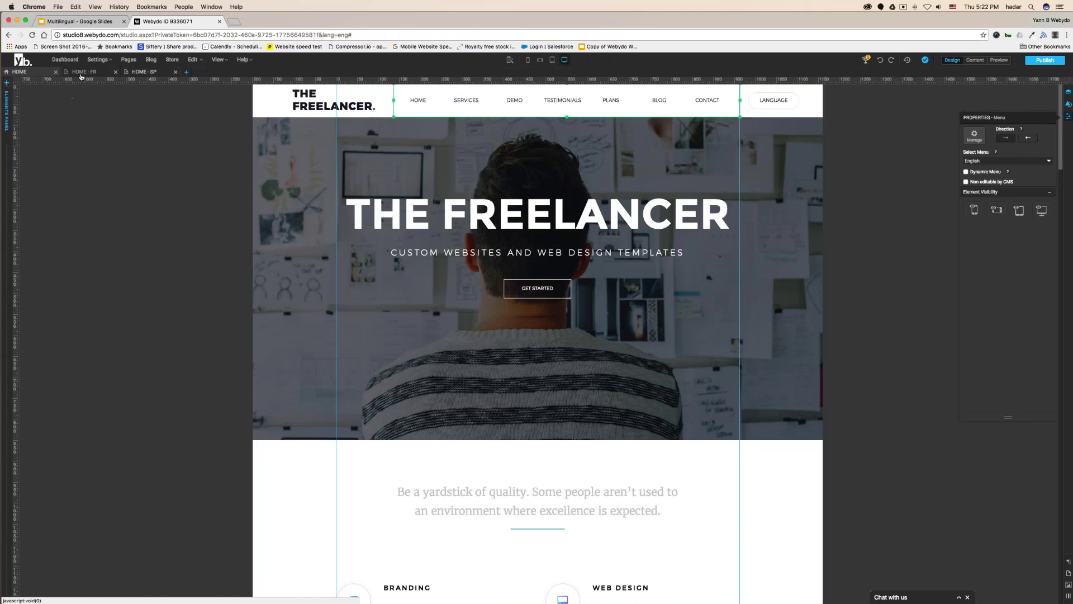
right_click(119, 205)
click(134, 231)
drag(184, 215, 483, 119)
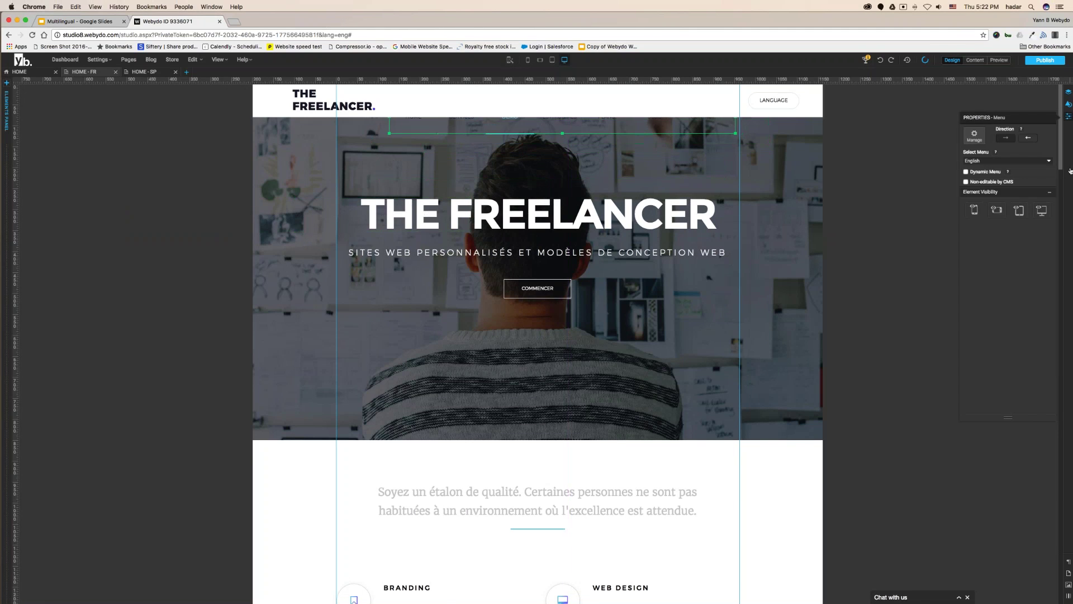
Step: Unpin the pasted menu on HOME - FR, place it in the header beside the logo and pin its position again
right_click(670, 129)
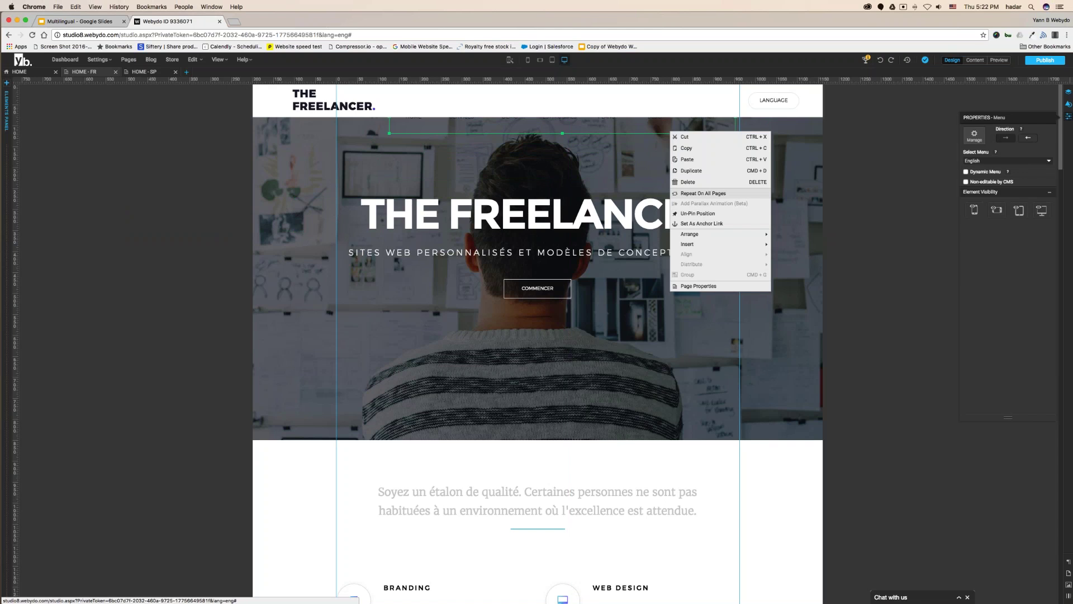
click(697, 213)
right_click(689, 129)
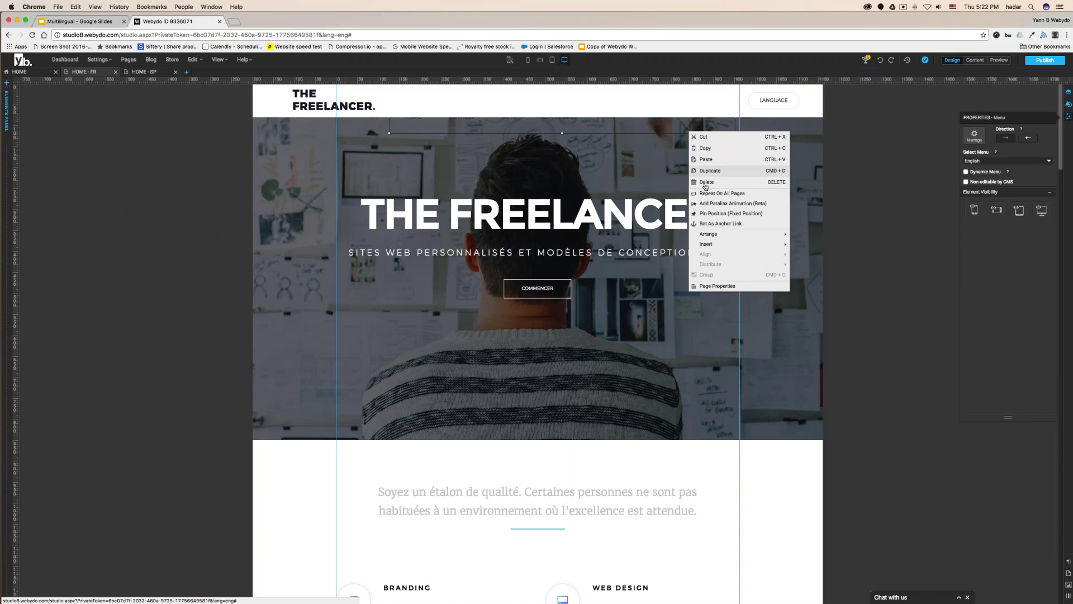
click(707, 213)
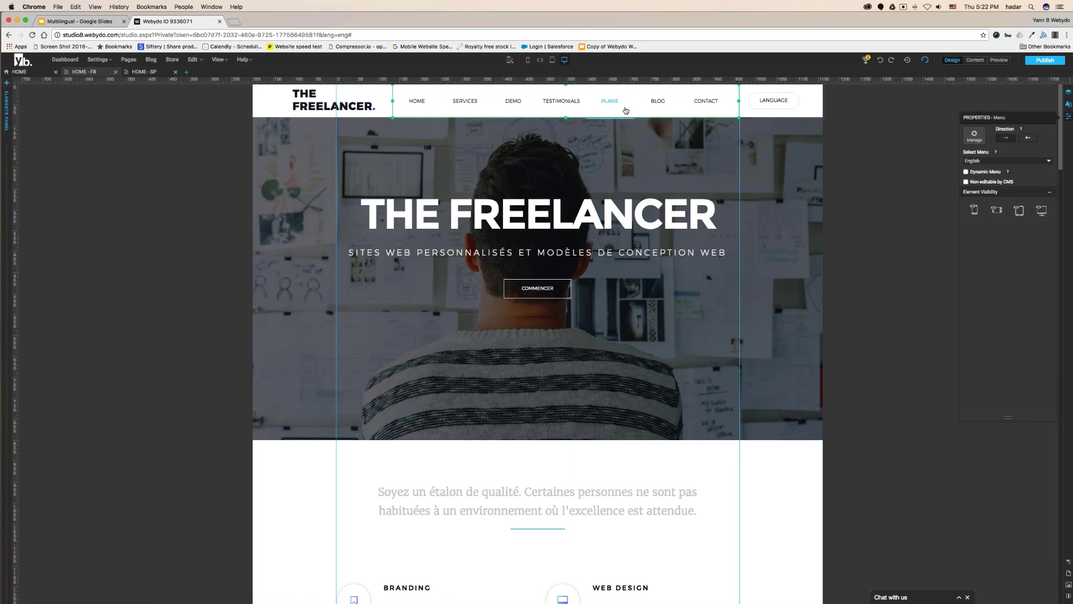
Step: Paste the navigation menu onto the HOME - SP page and move it near the header
click(143, 71)
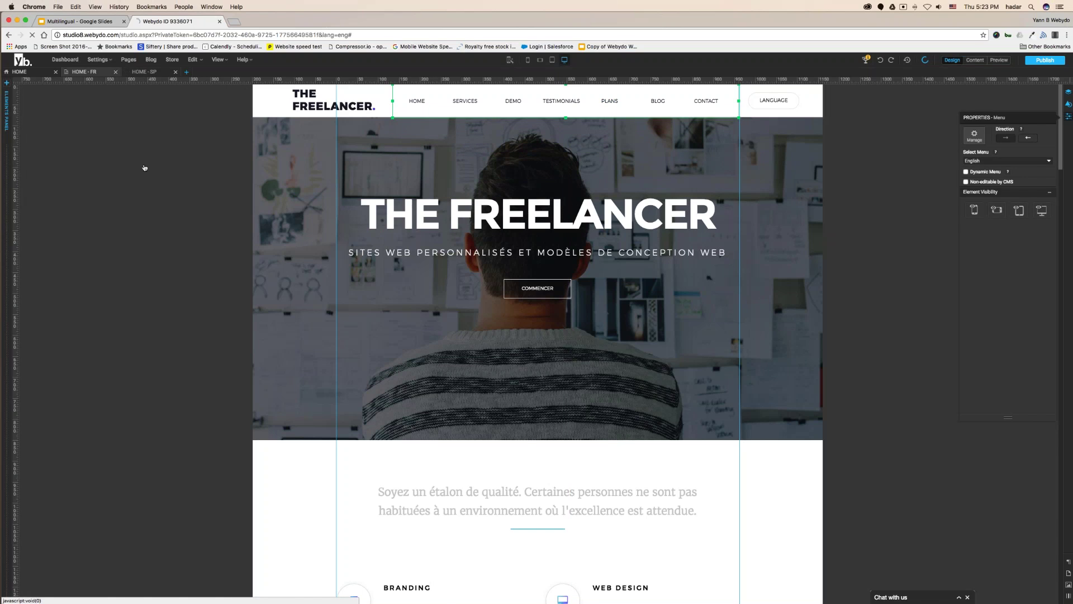
right_click(180, 158)
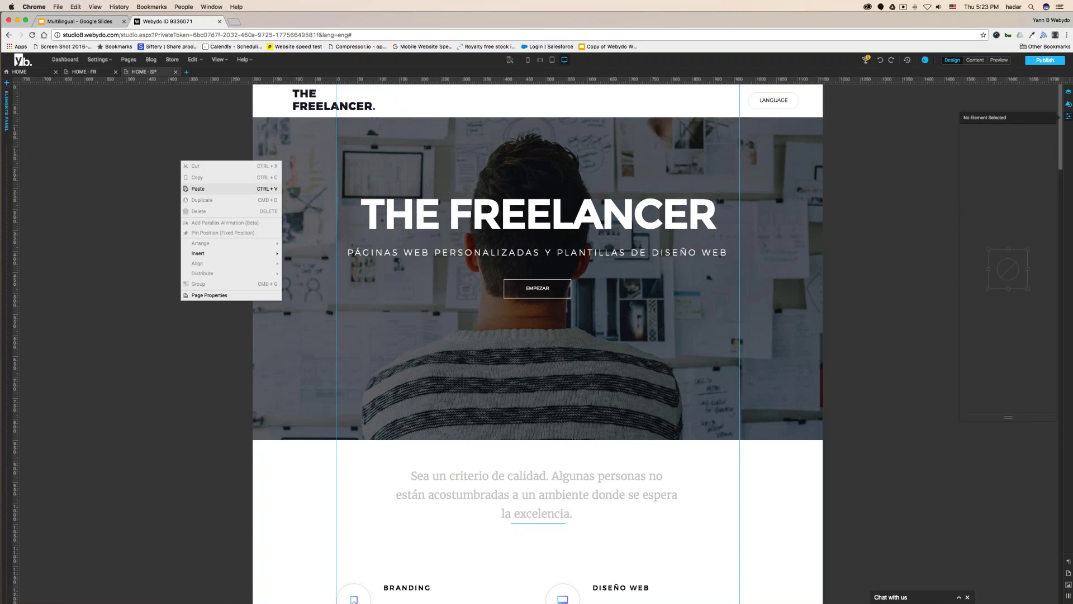
click(193, 192)
drag(215, 178, 427, 120)
Step: Unpin the pasted menu on HOME - SP, fit it into the header beside the logo and pin its position again
right_click(427, 119)
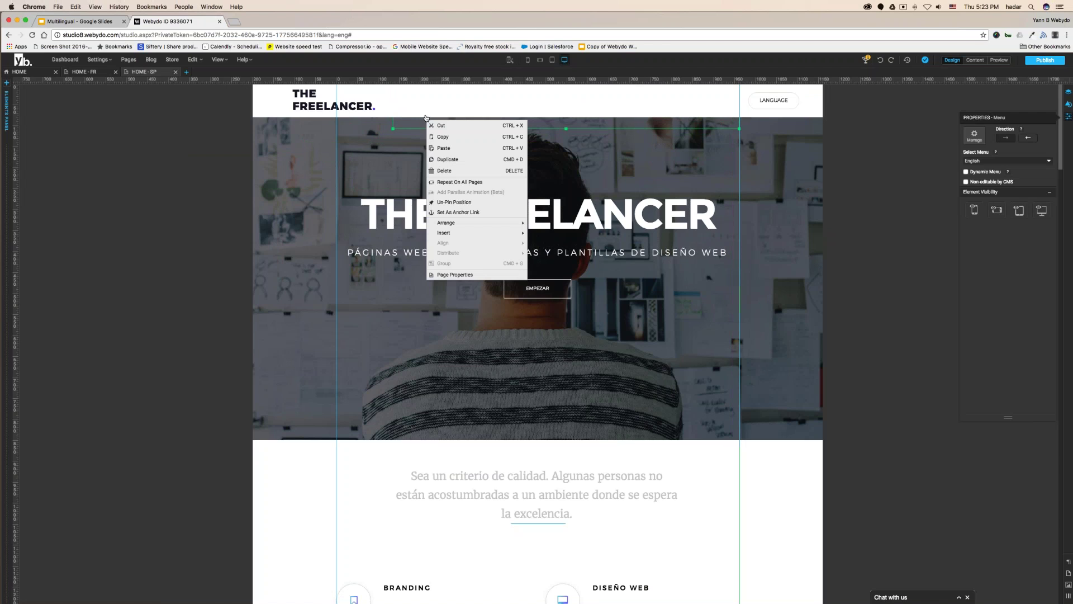
click(442, 202)
right_click(458, 99)
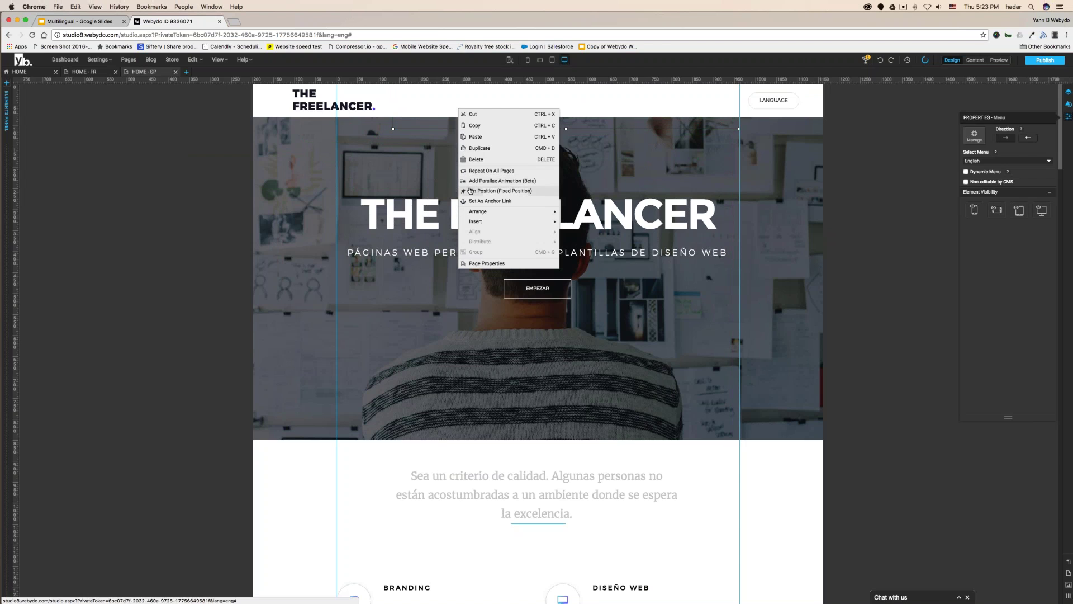
click(492, 181)
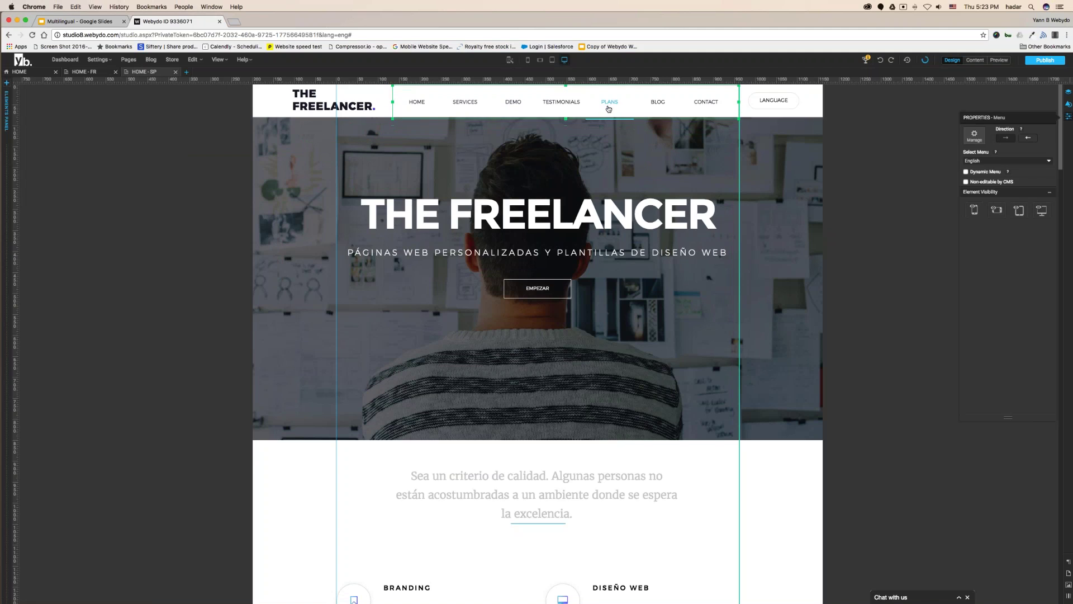
Step: Check the header menus across the open HOME - FR, HOME and HOME - SP pages
click(92, 72)
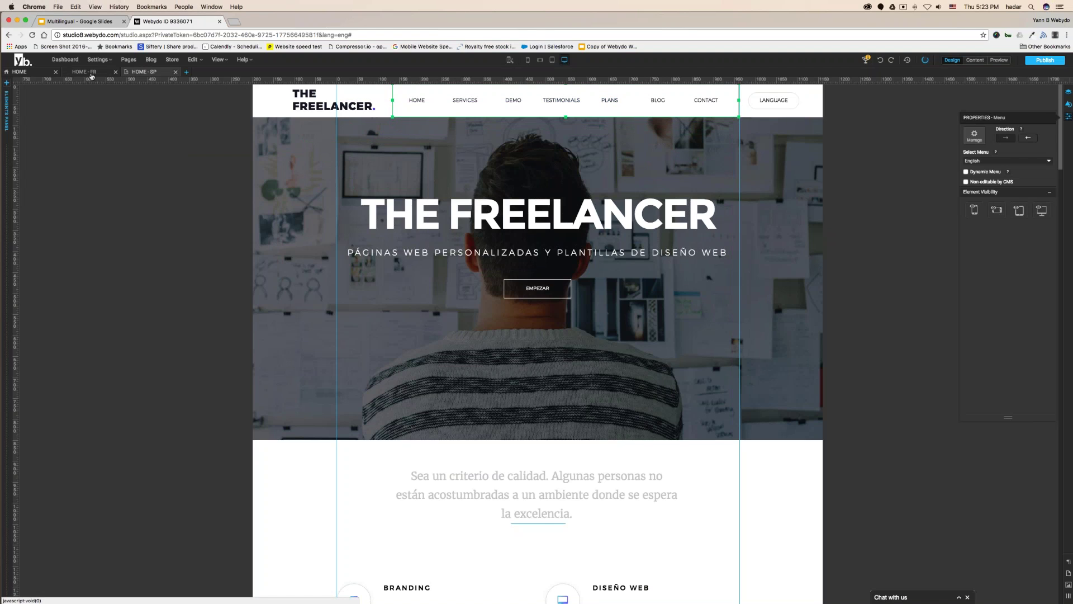
click(17, 73)
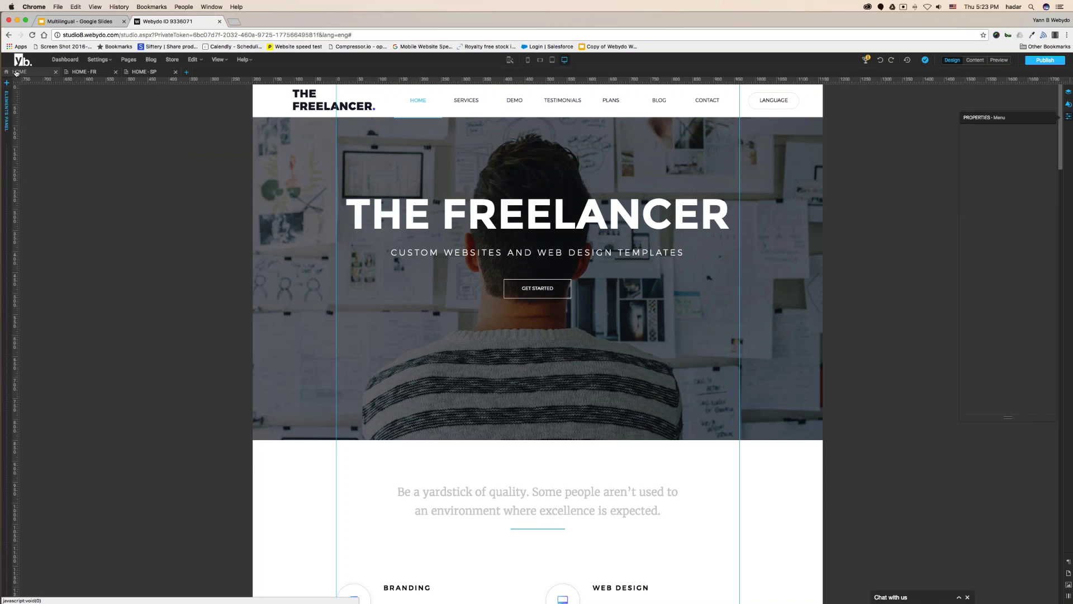
click(144, 73)
Step: On the HOME - FR page, switch the header menu element to the French menu
click(601, 102)
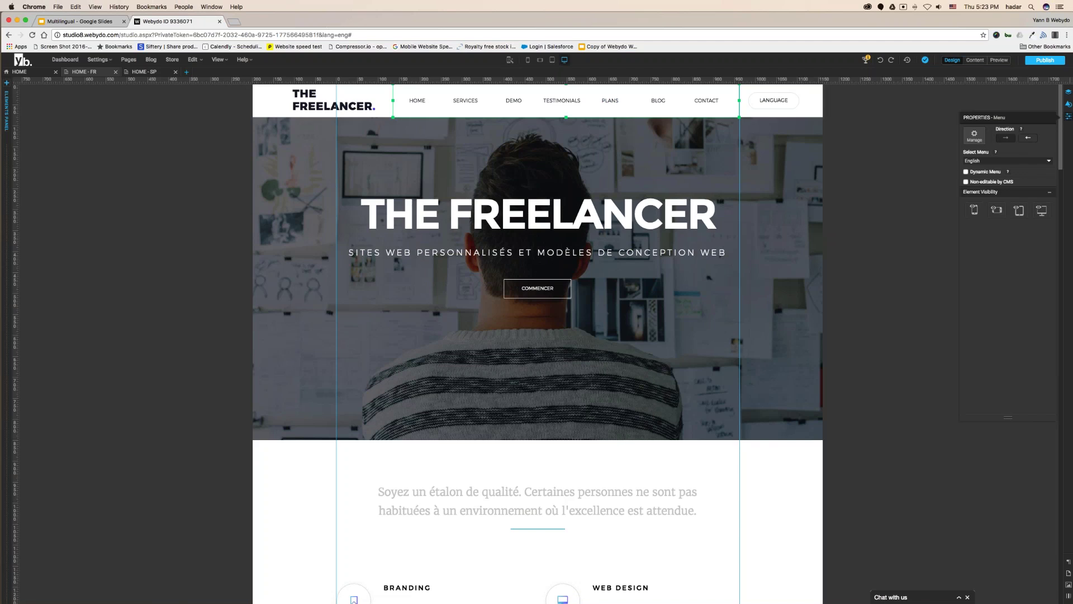
mouse_move(972, 156)
click(985, 162)
click(977, 167)
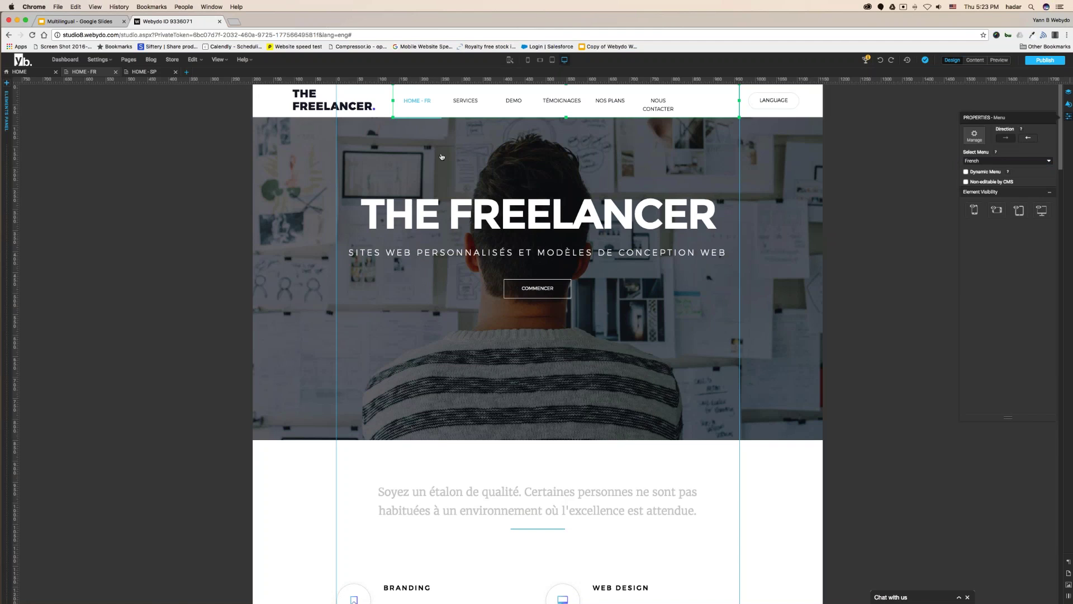
Step: Widen the French header menu's items to 115 px so that NOUS CONTACTER fits on one line
click(669, 108)
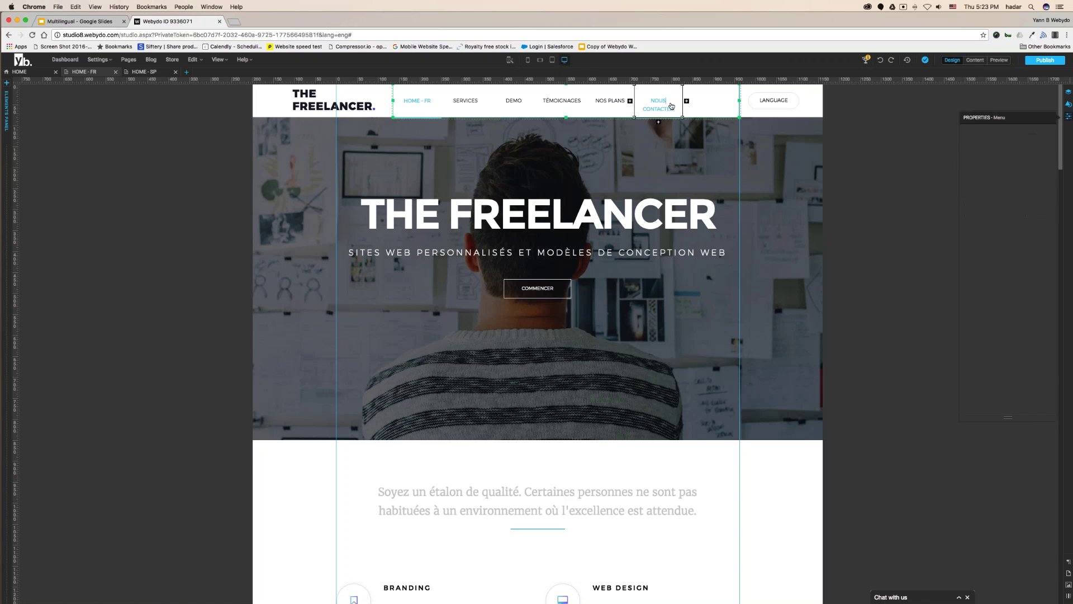
click(1068, 104)
key(Up)
key(Up)
key(Up)
key(Up)
key(Up)
key(Up)
key(Up)
key(Up)
key(Up)
key(Up)
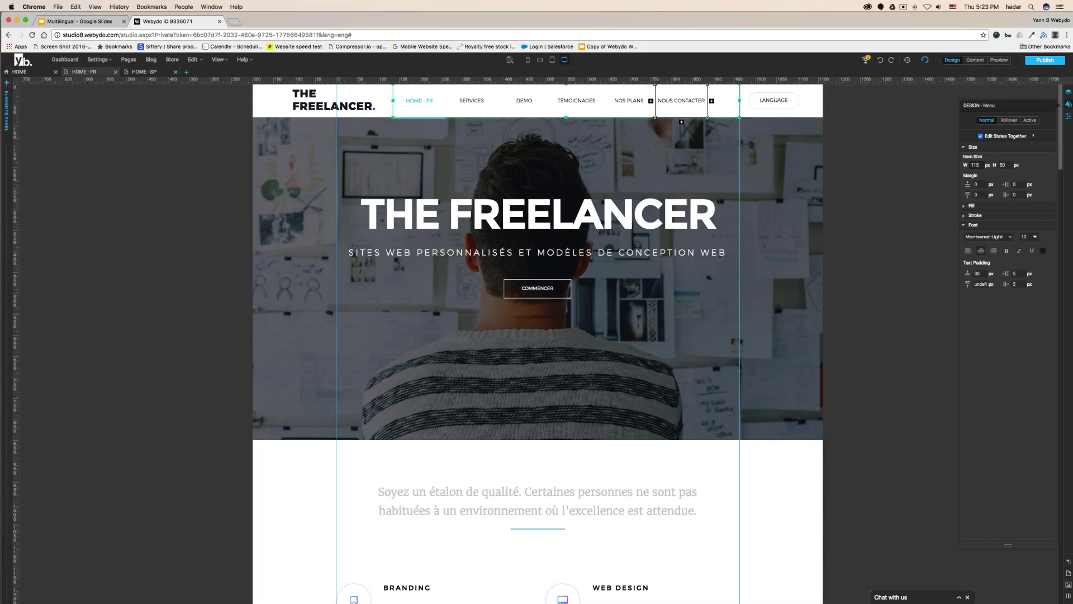
click(841, 186)
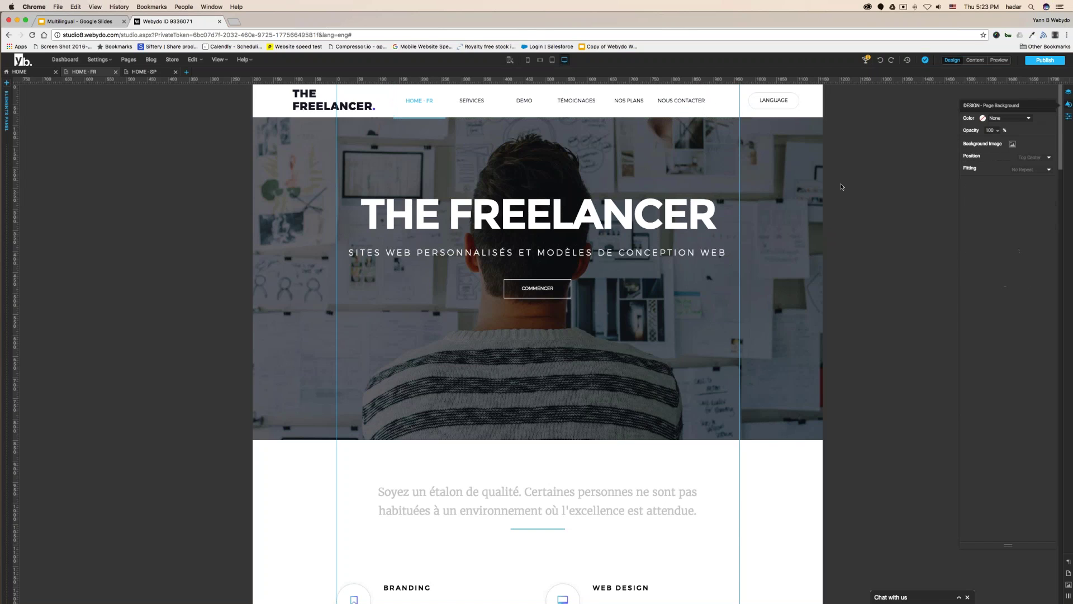
click(702, 108)
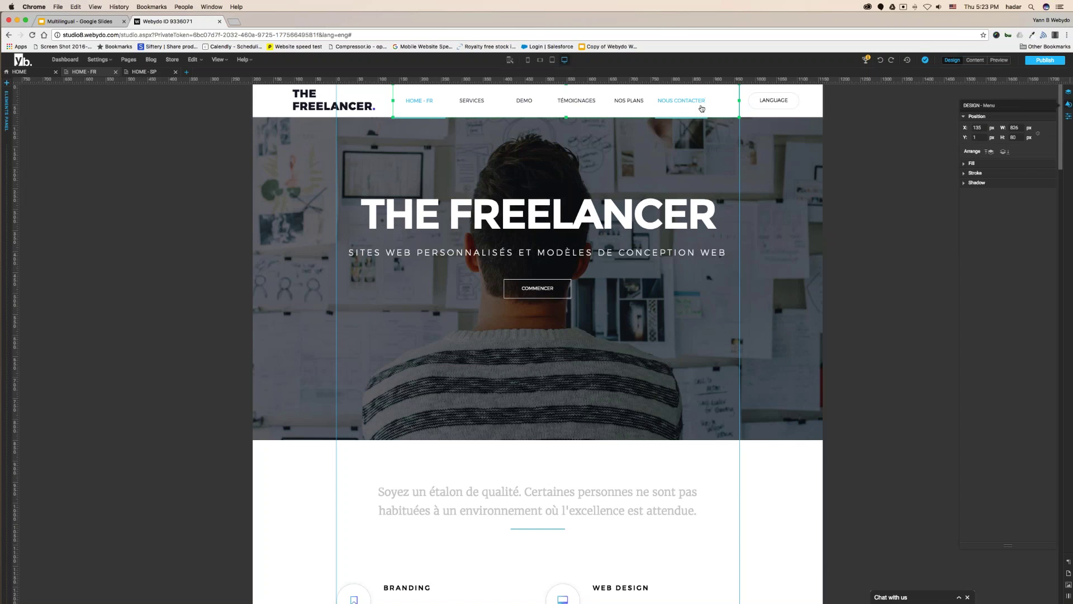
click(867, 133)
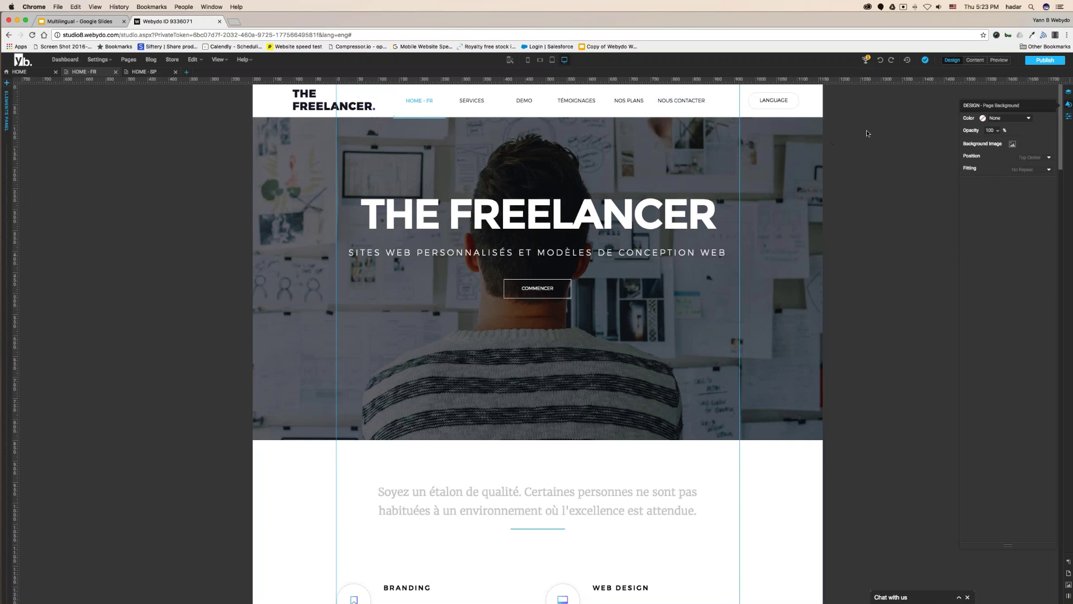
Step: On the HOME - SP page, switch the header menu element to the Spanish menu
click(155, 75)
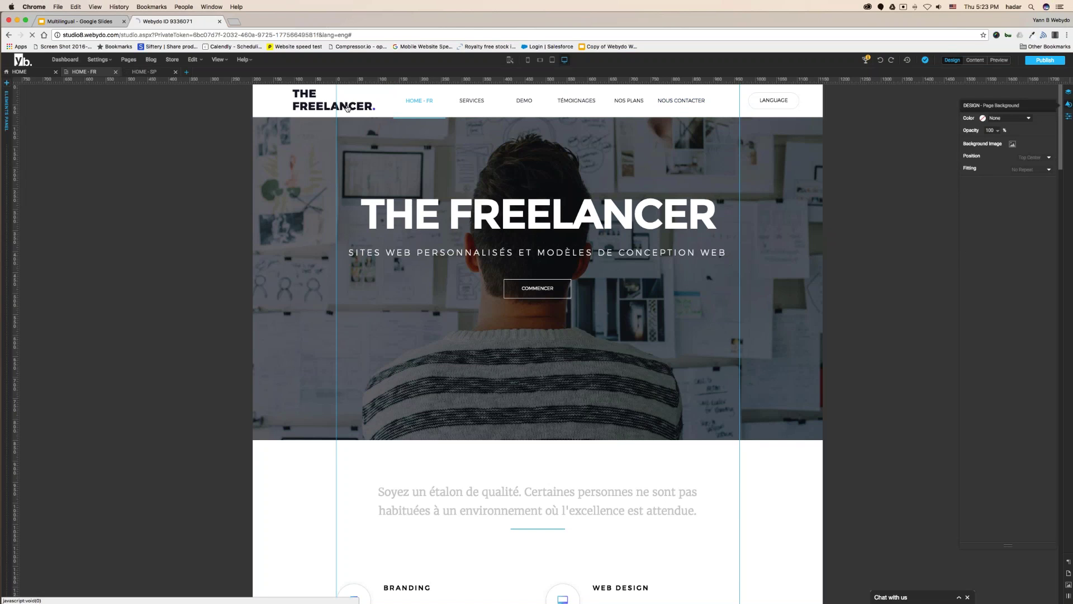
click(565, 107)
click(1068, 117)
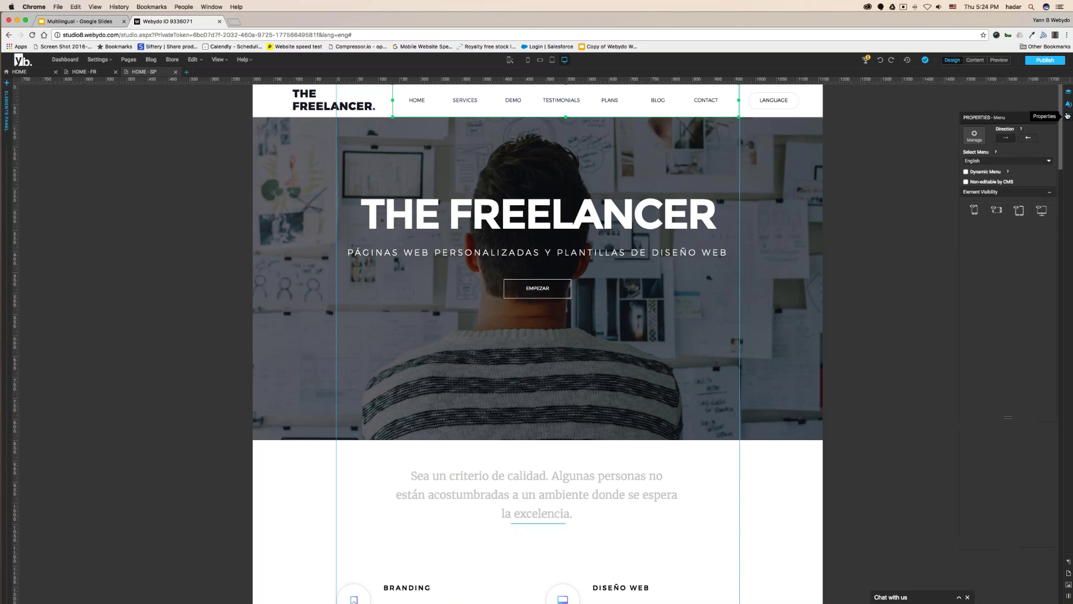
click(981, 162)
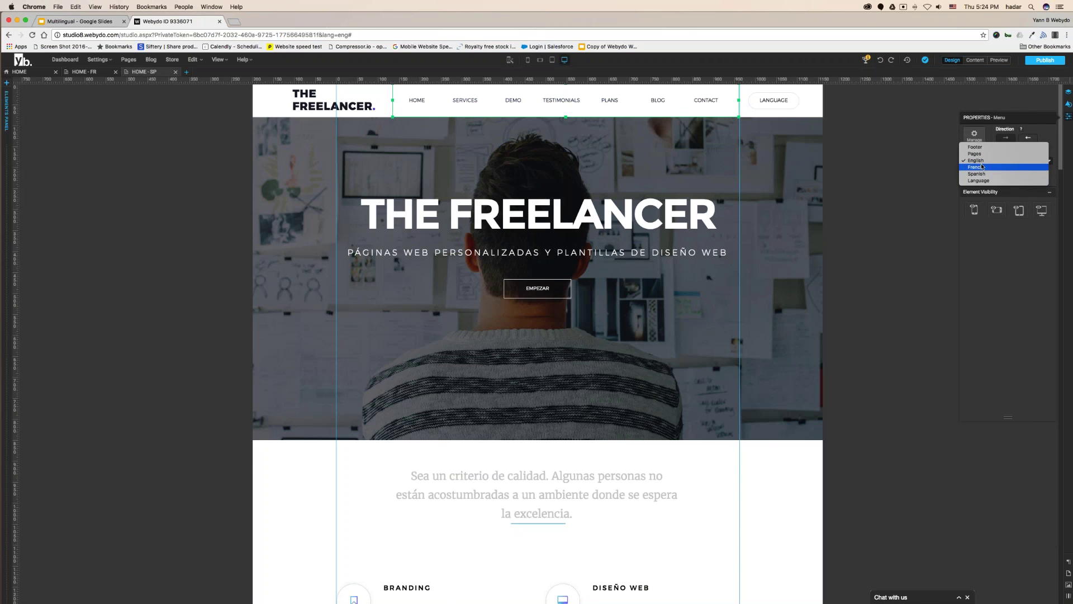
click(982, 160)
click(982, 173)
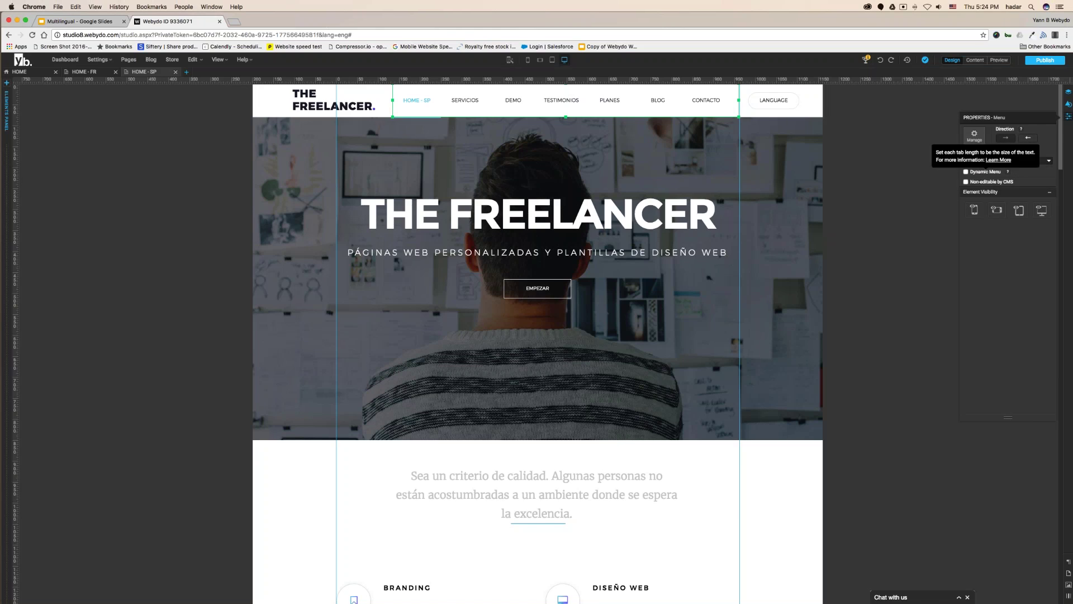
click(897, 176)
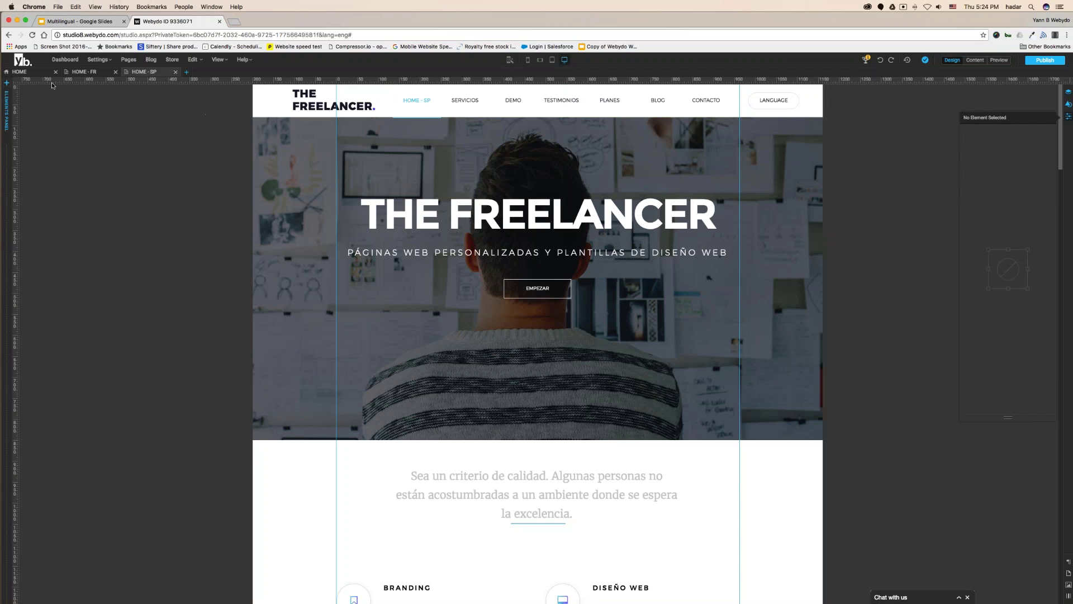
Step: On the HOME page, limit the English header menu's repetition to the pages in the English menu only
click(22, 72)
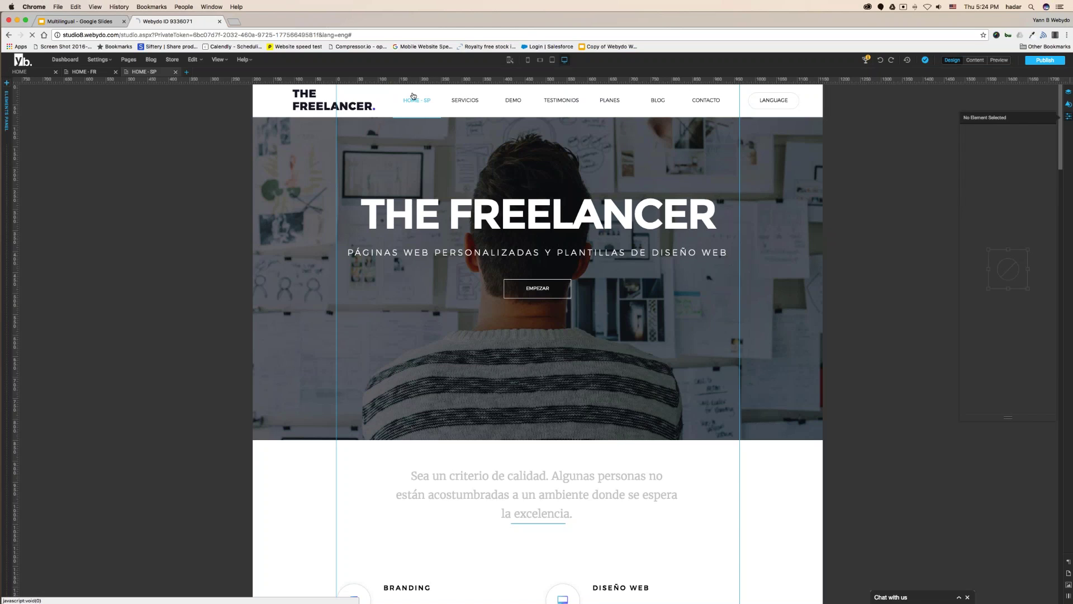
click(534, 101)
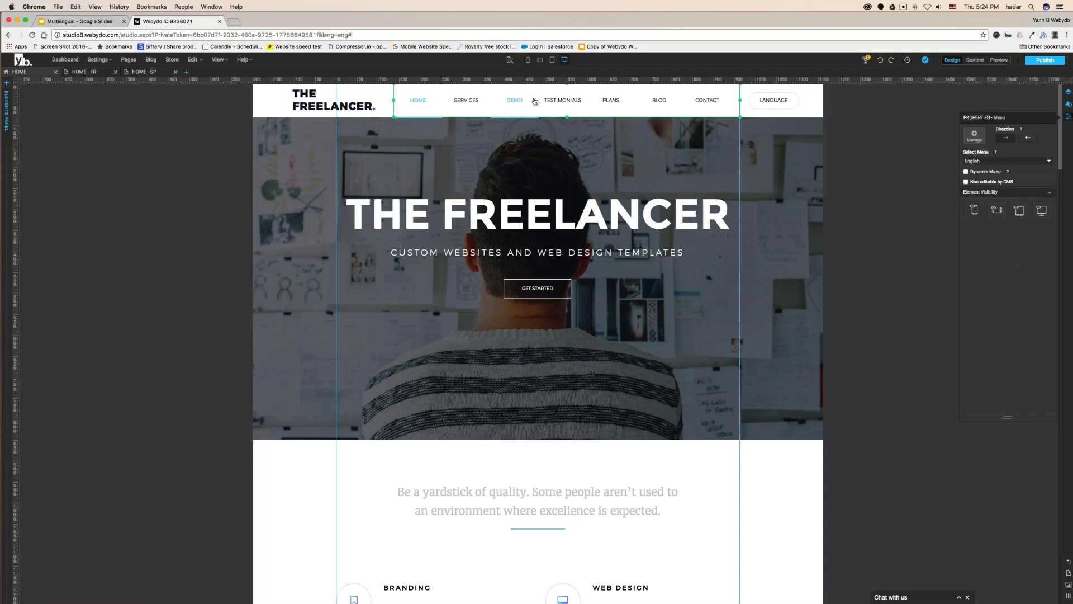
right_click(535, 101)
click(558, 166)
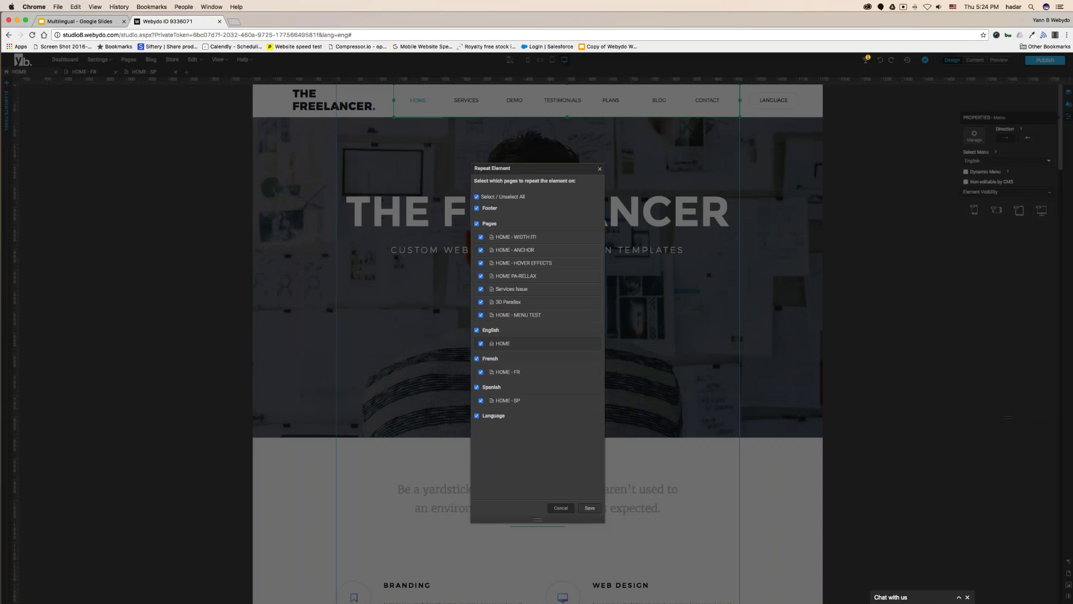
click(476, 196)
click(476, 330)
click(590, 508)
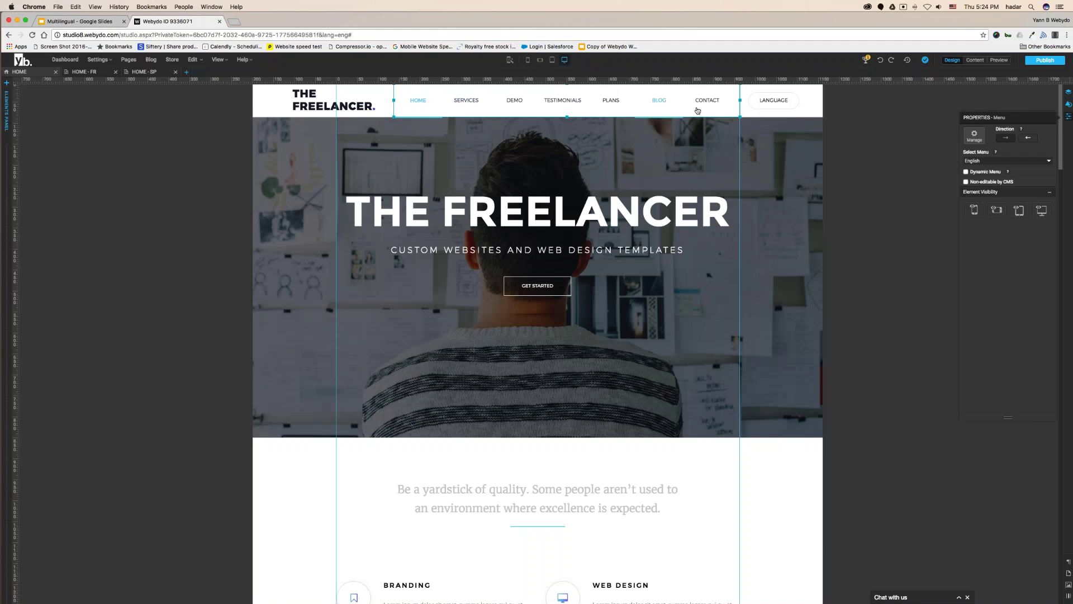
Step: On the HOME - FR page, limit the French header menu's repetition to the pages in the French menu only
click(96, 73)
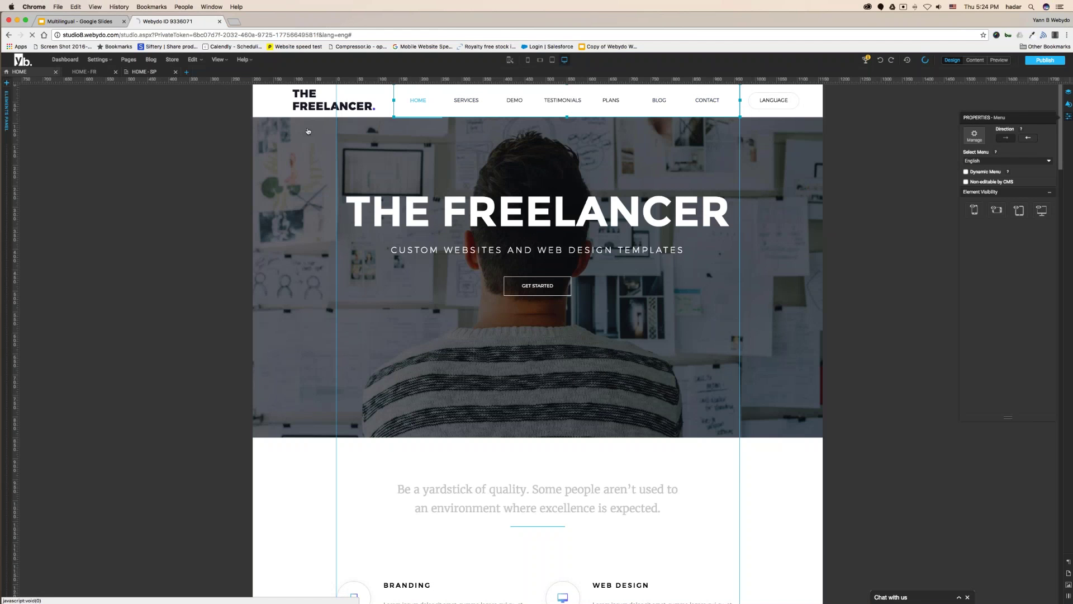
right_click(530, 107)
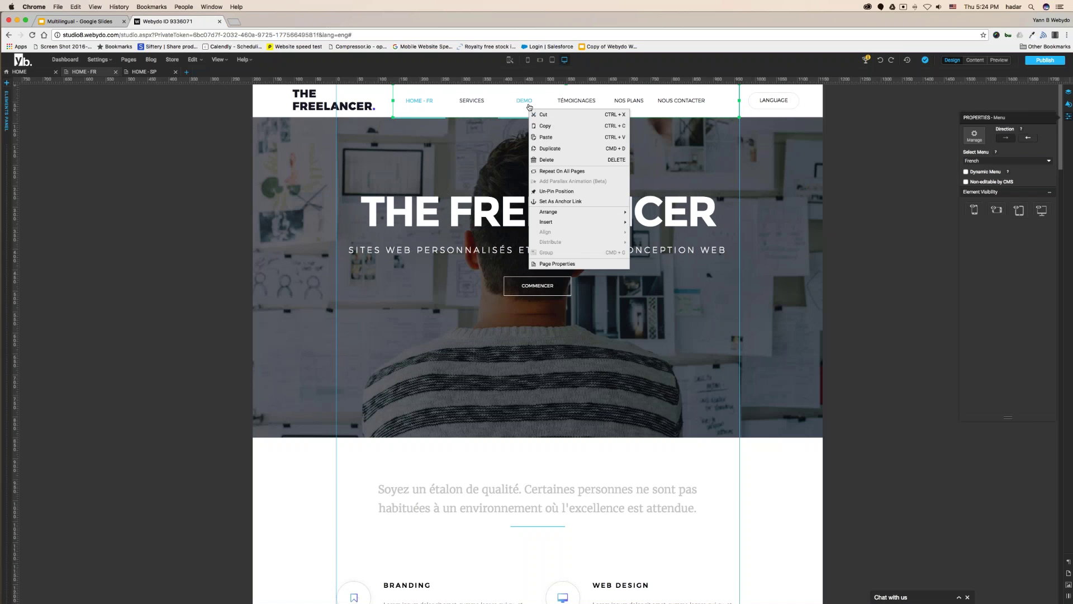
click(550, 169)
click(476, 196)
click(476, 358)
click(590, 507)
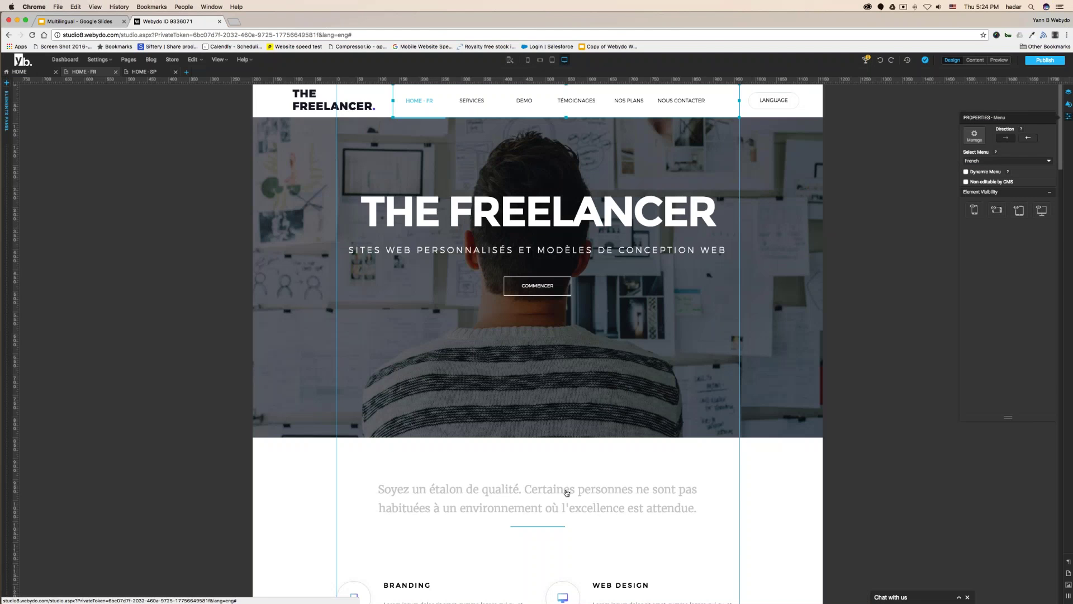
Step: On the HOME - SP page, limit the Spanish header menu's repetition to the pages in the Spanish menu only
click(149, 73)
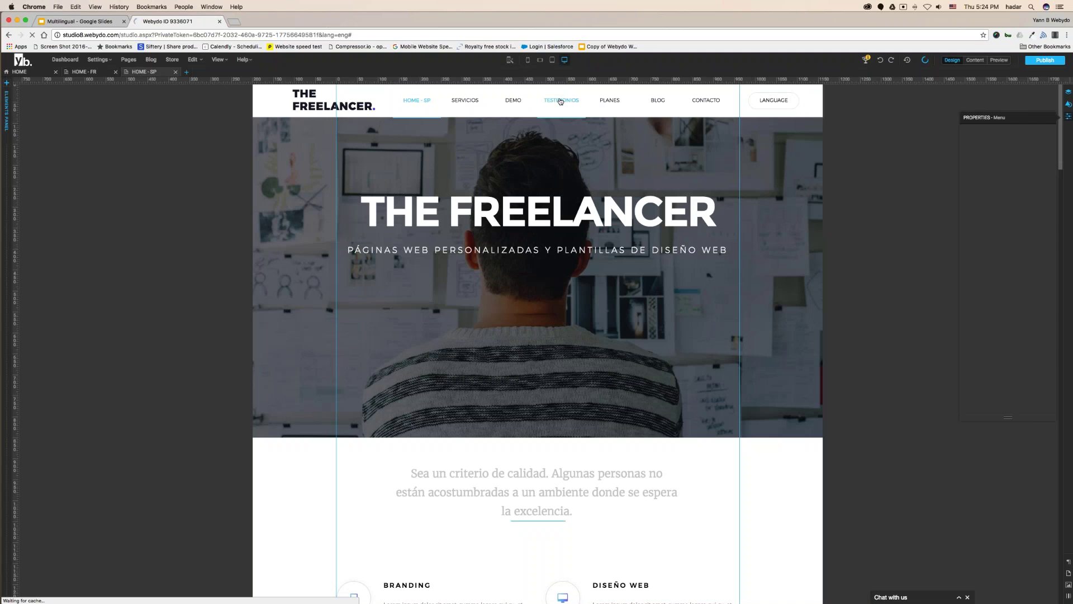
right_click(561, 102)
key(Escape)
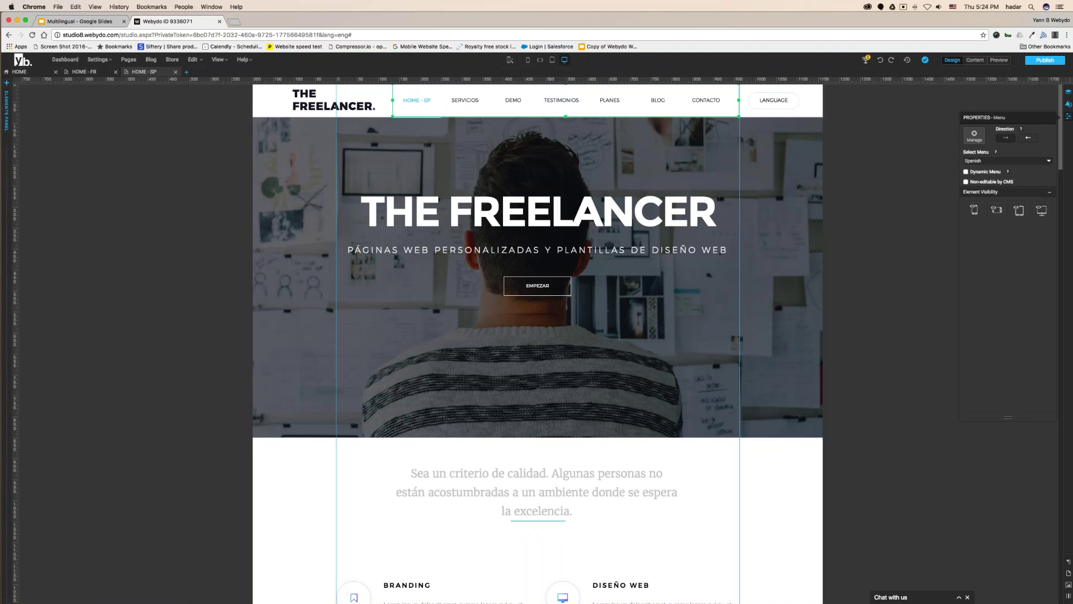
right_click(506, 104)
click(518, 170)
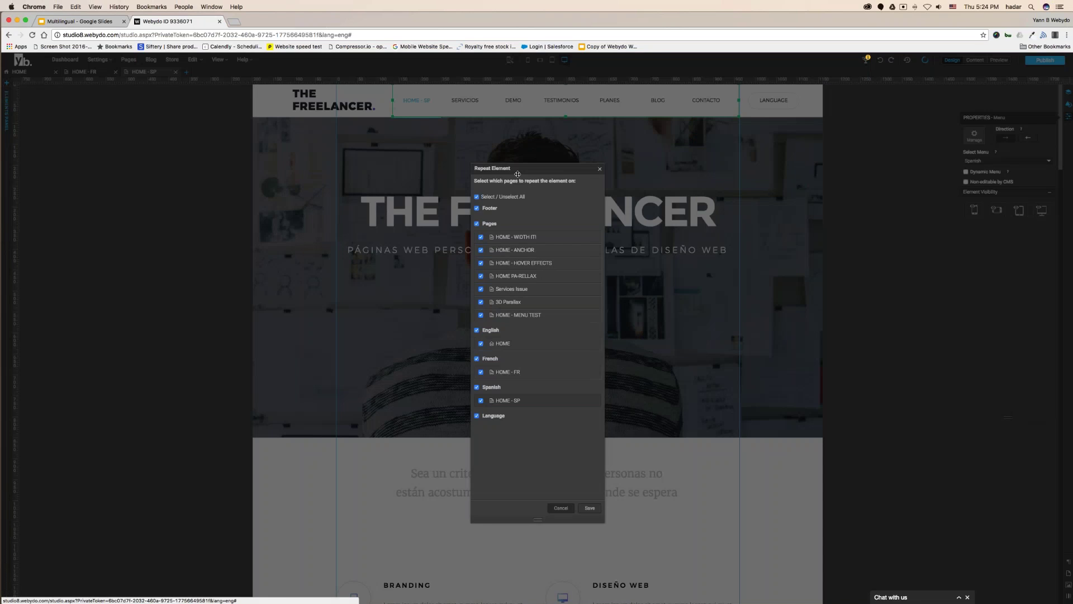
click(487, 197)
click(477, 388)
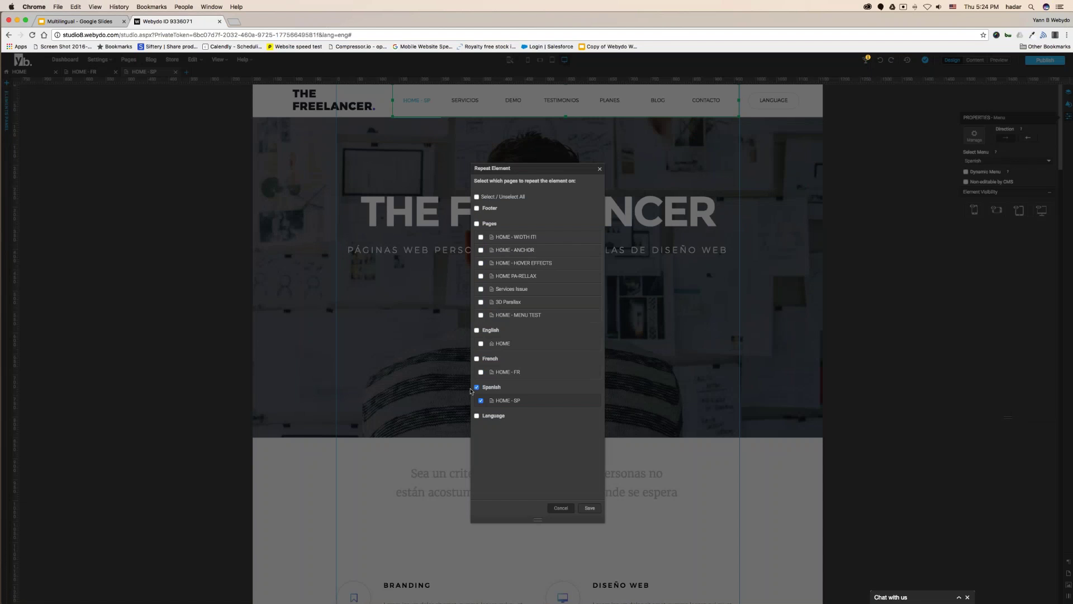
click(590, 508)
click(111, 249)
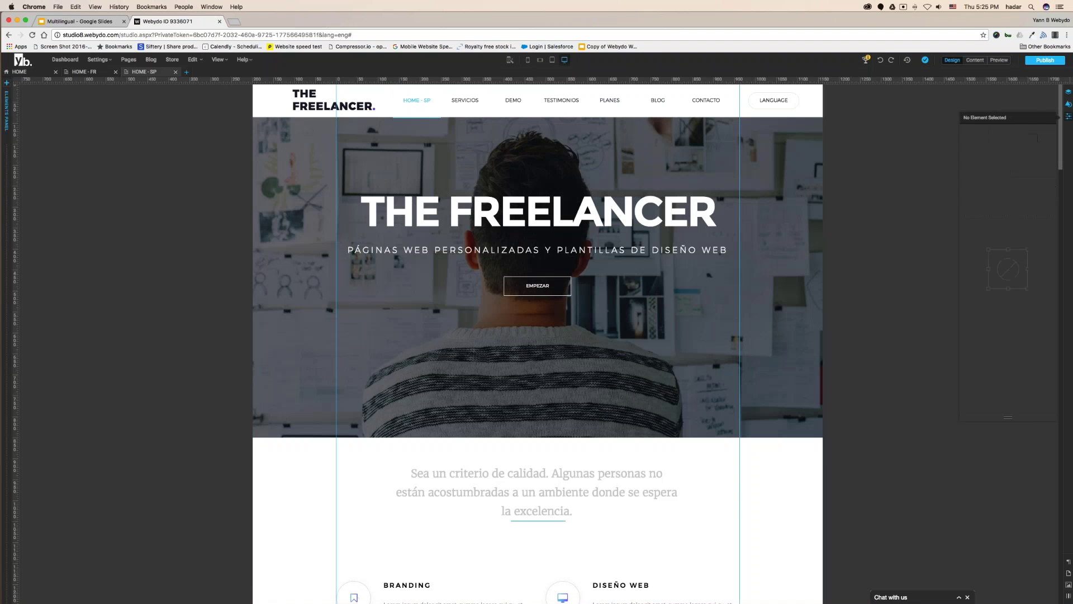
Step: Switch to the Google Slides presentation and advance to the Duplicate Menu cheat sheet
click(80, 22)
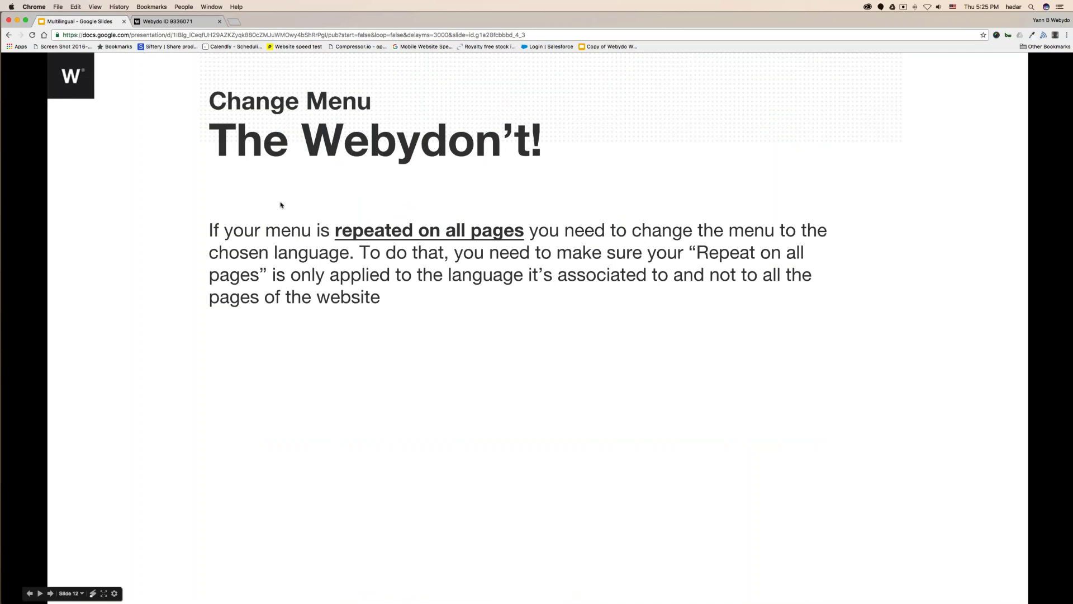
key(Right)
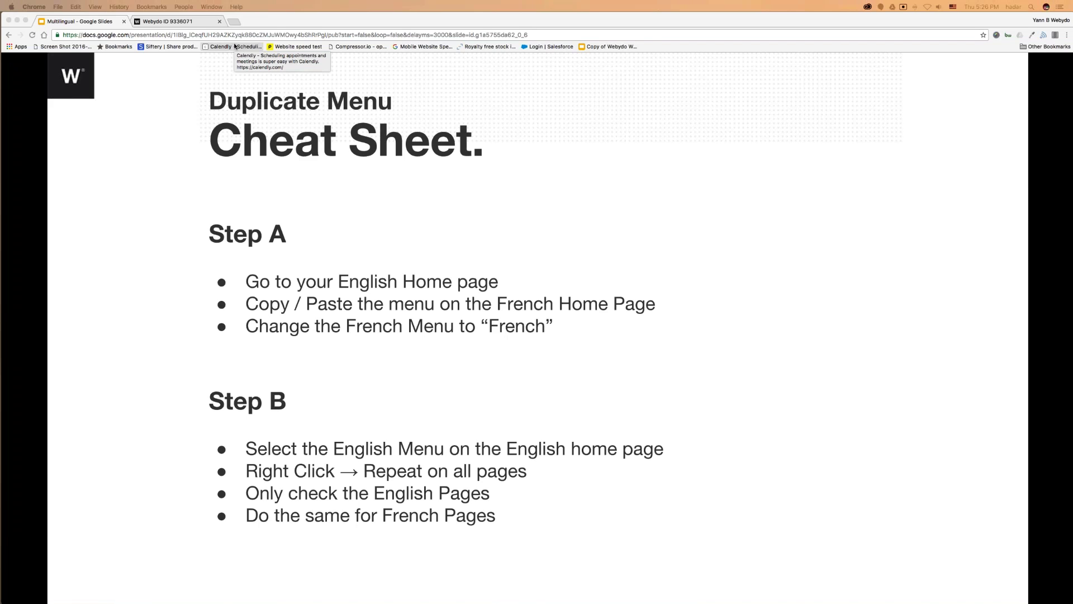
Step: Switch back to Webydo, set the HOME - FR page's name in the menu to ACCEUIL, and view the French page
click(187, 23)
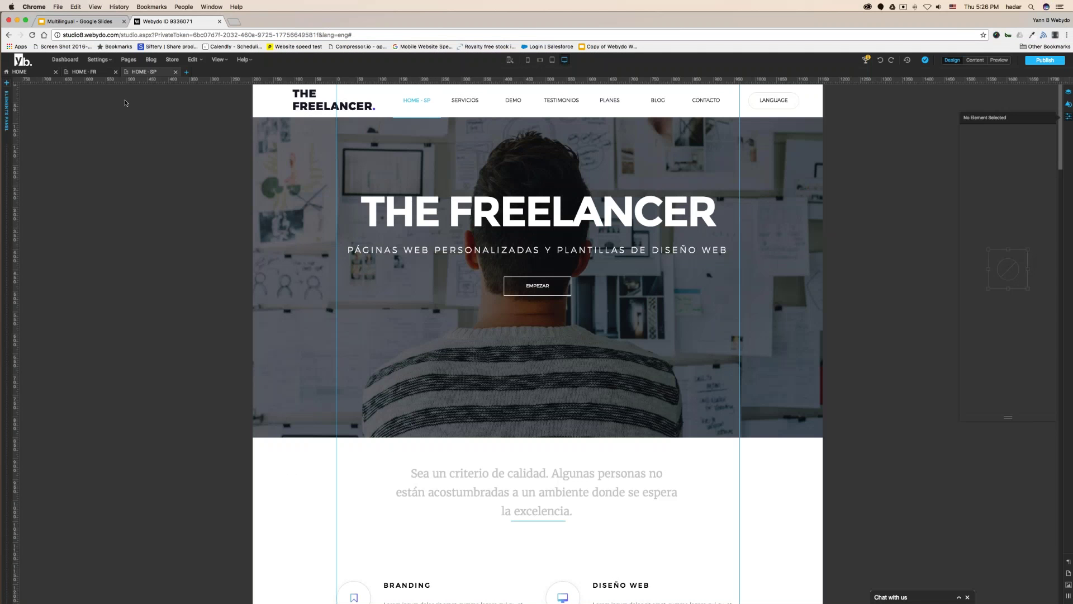
click(130, 59)
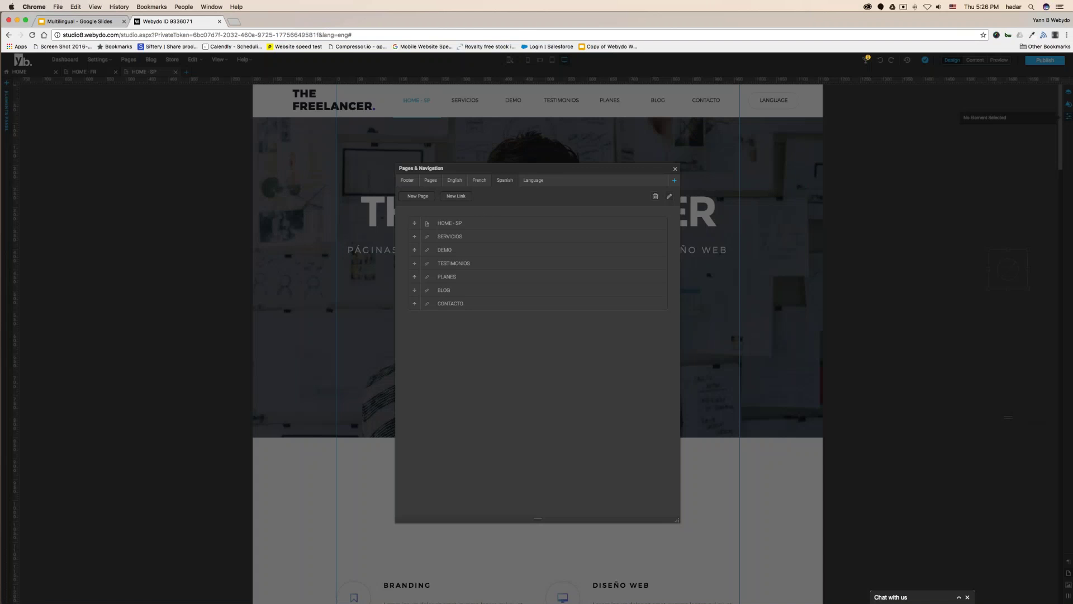
click(479, 179)
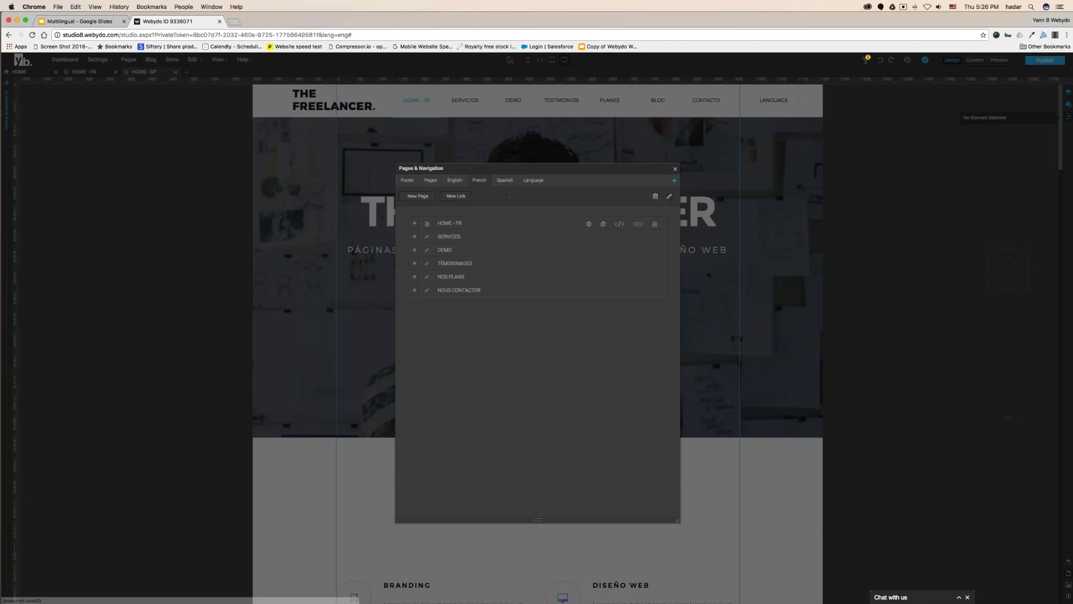
click(588, 224)
triple_click(484, 249)
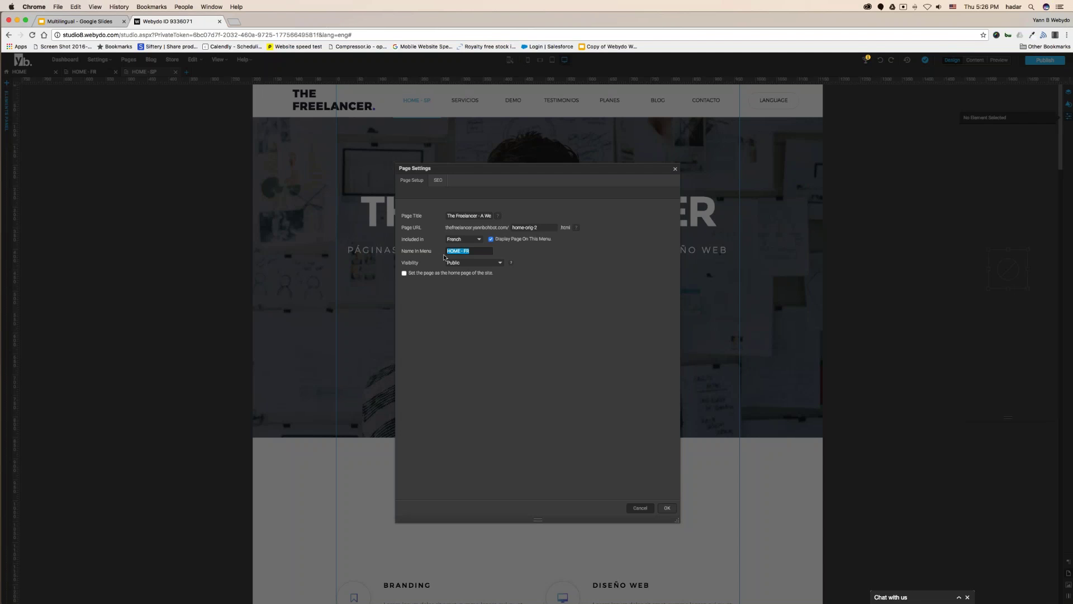
text(A)
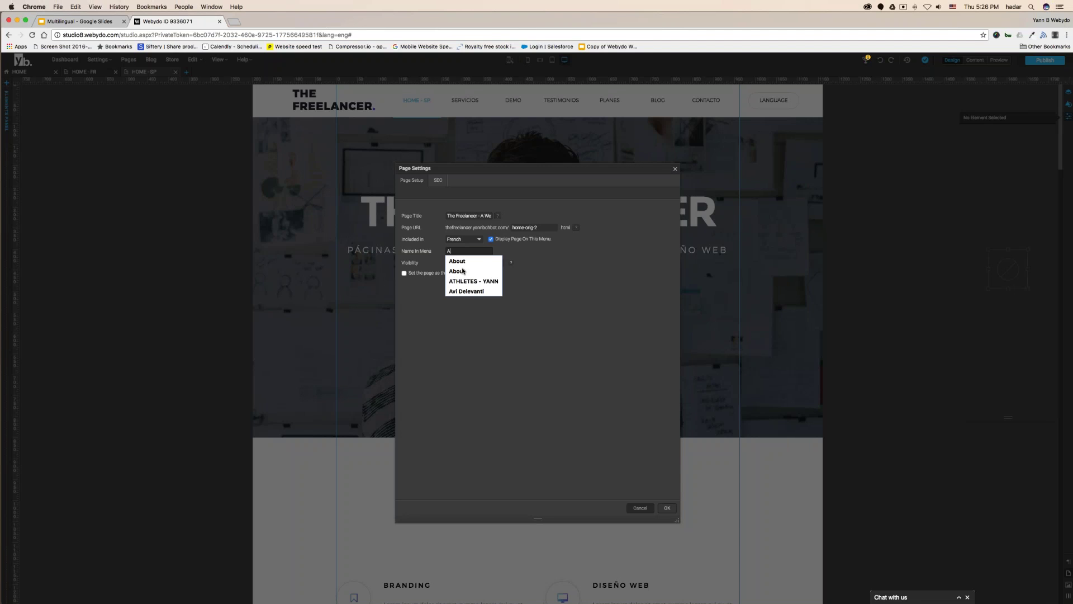
text(CCEUIL)
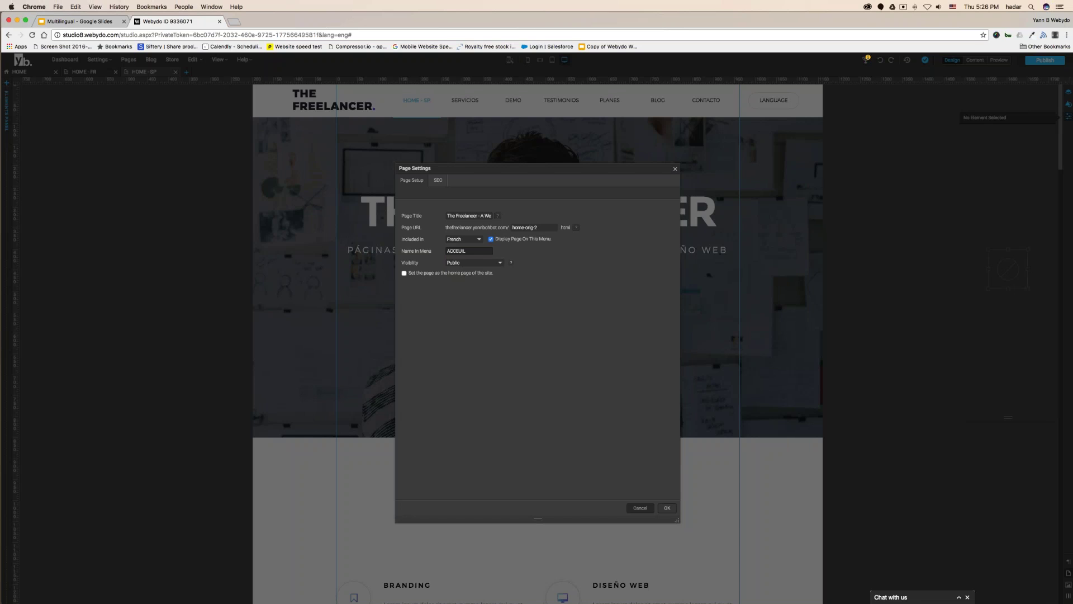
drag(466, 251, 421, 253)
click(666, 507)
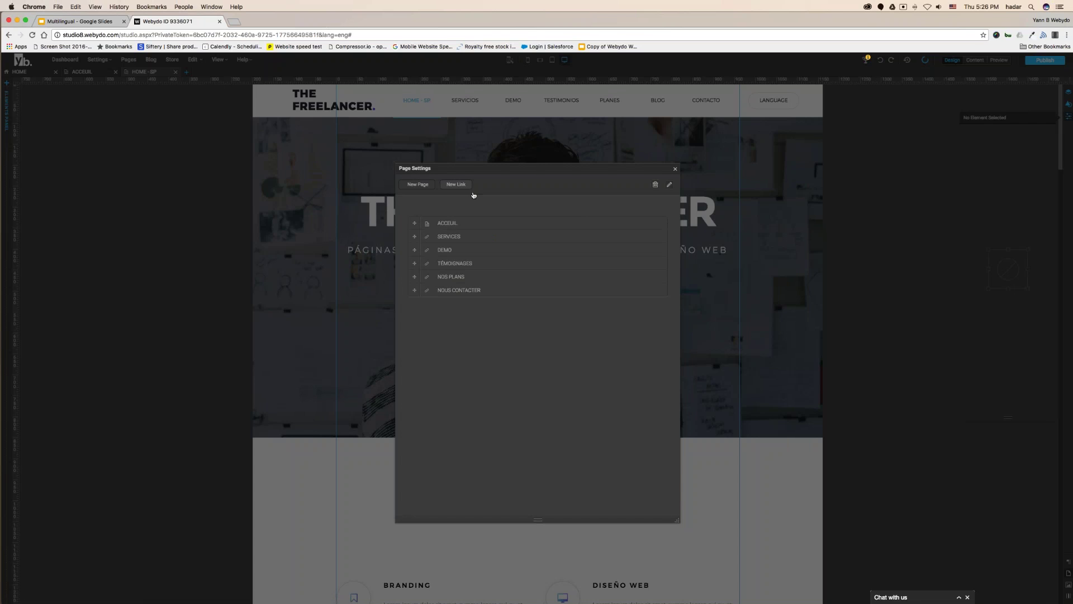
click(675, 169)
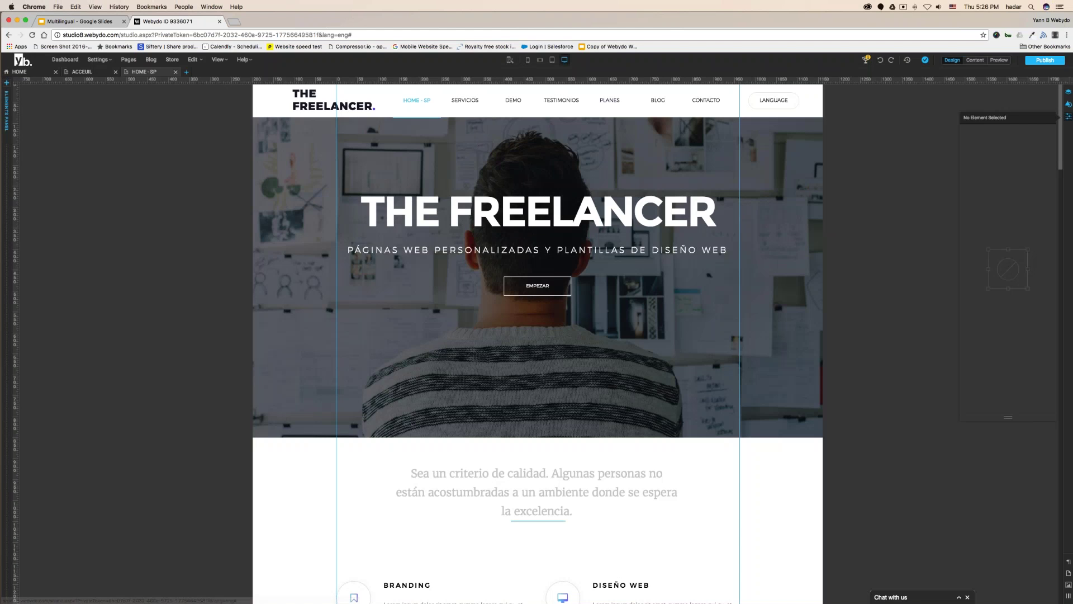
click(82, 71)
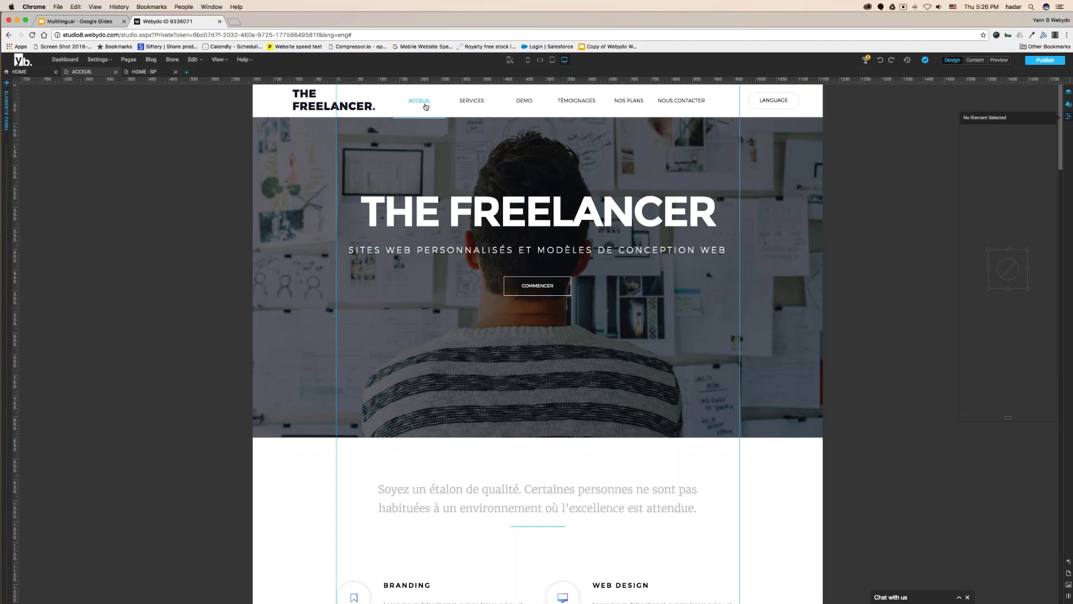
Step: Open the page settings of the HOME - SP page in the Spanish menu
click(130, 60)
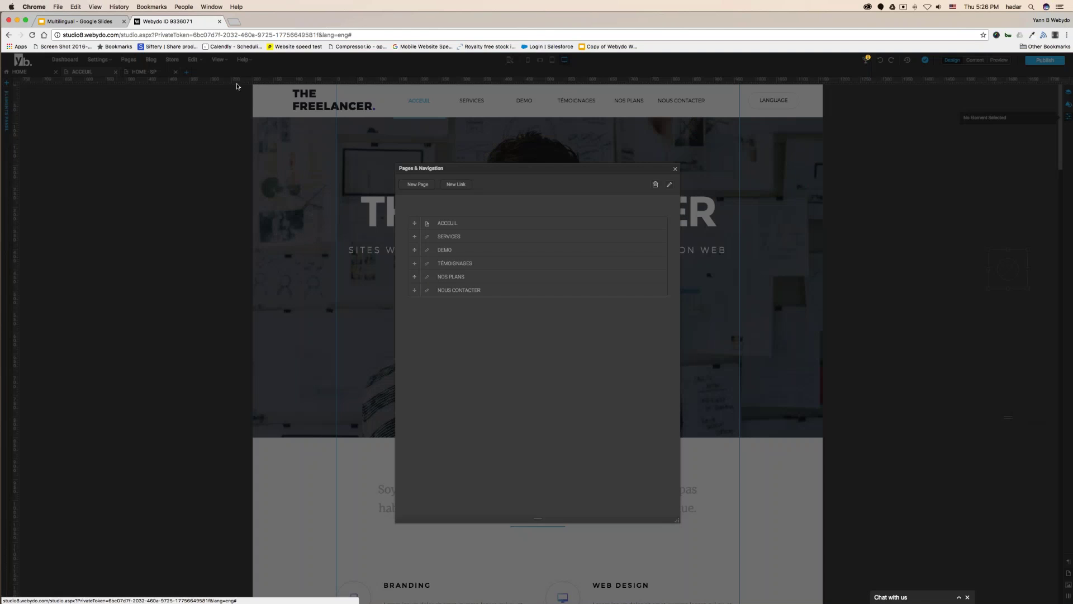
mouse_move(541, 226)
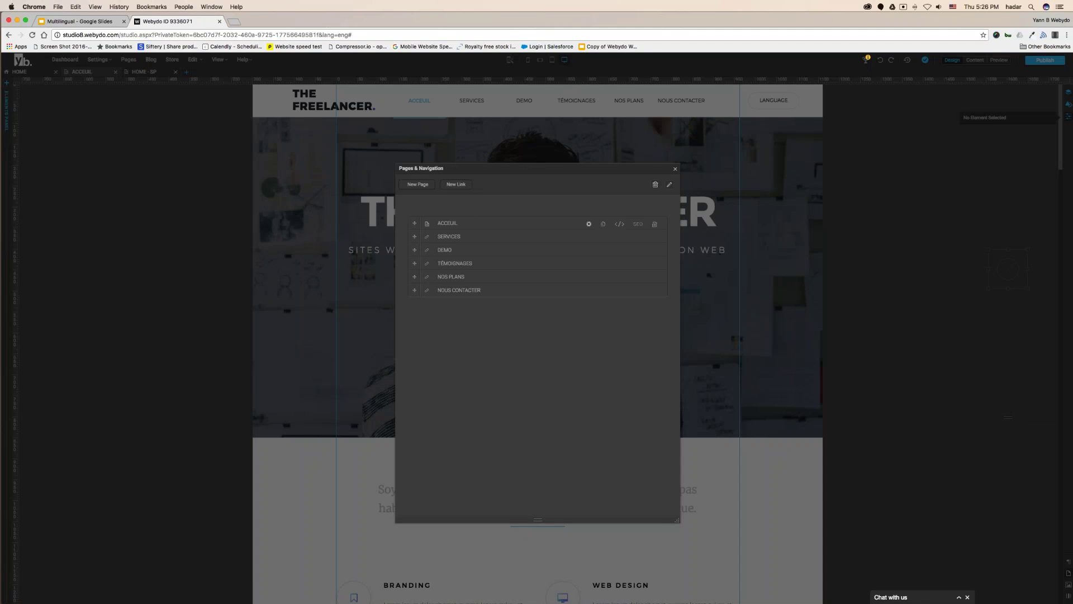
click(589, 223)
key(Escape)
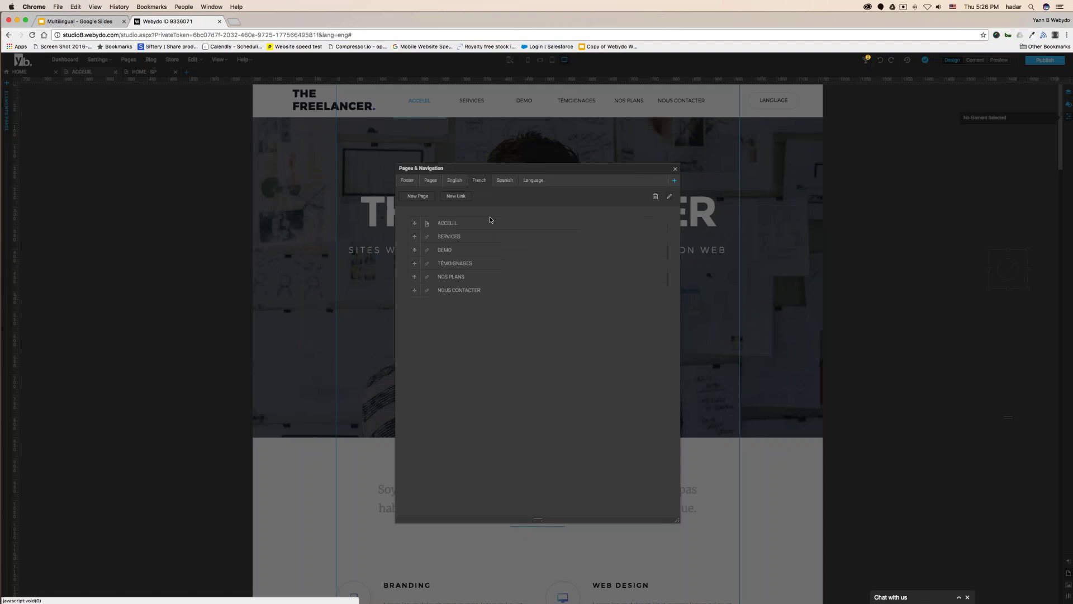
click(505, 180)
mouse_move(468, 225)
click(589, 225)
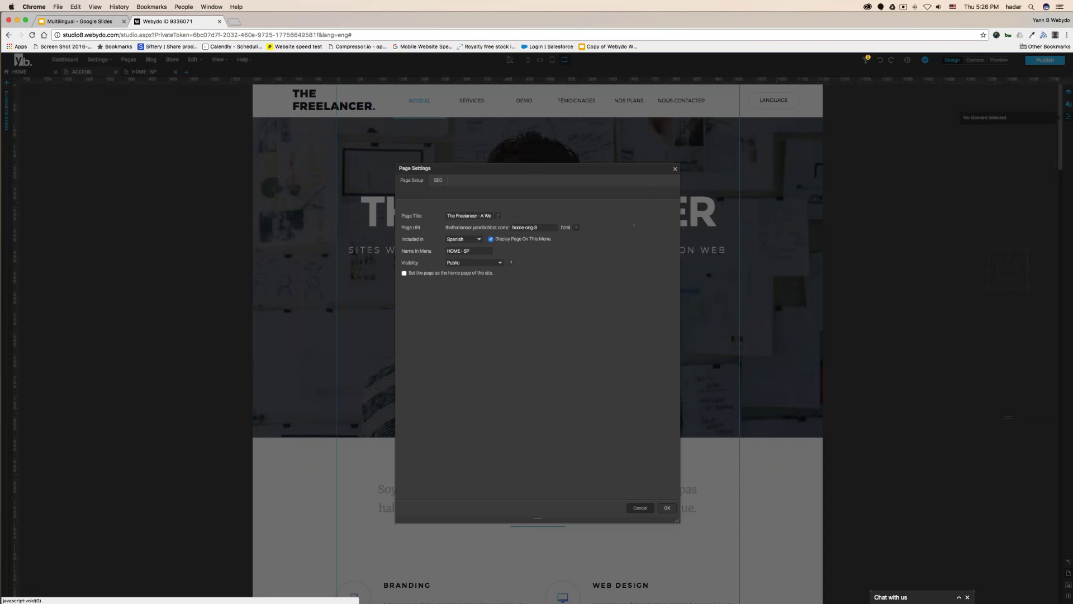
Step: Switch to the Google Slides presentation and check the Change Menu cheat sheet for the Spanish name of the home page
click(79, 21)
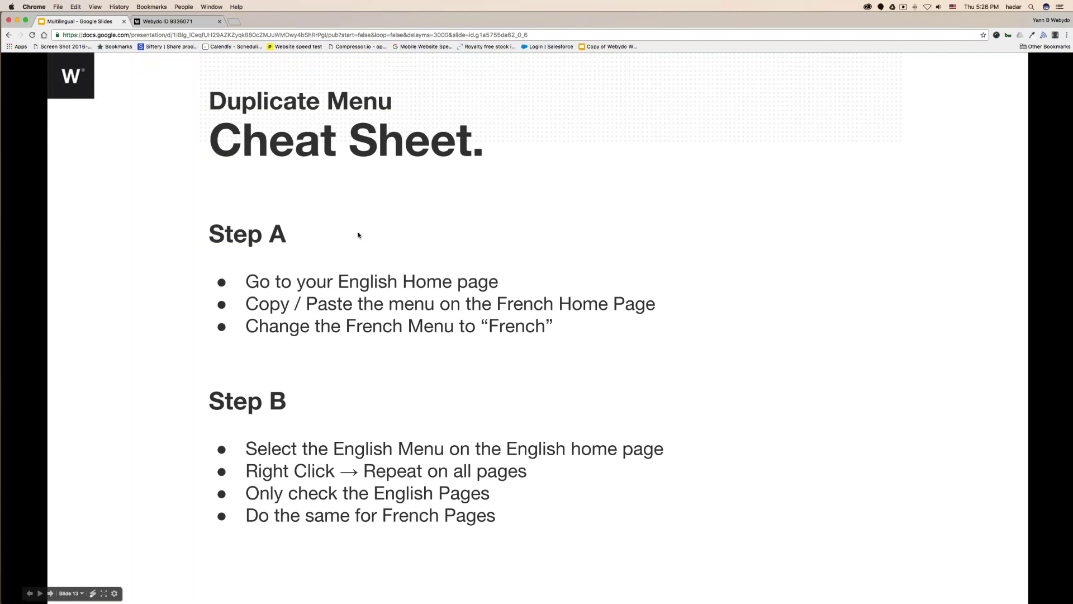
click(446, 224)
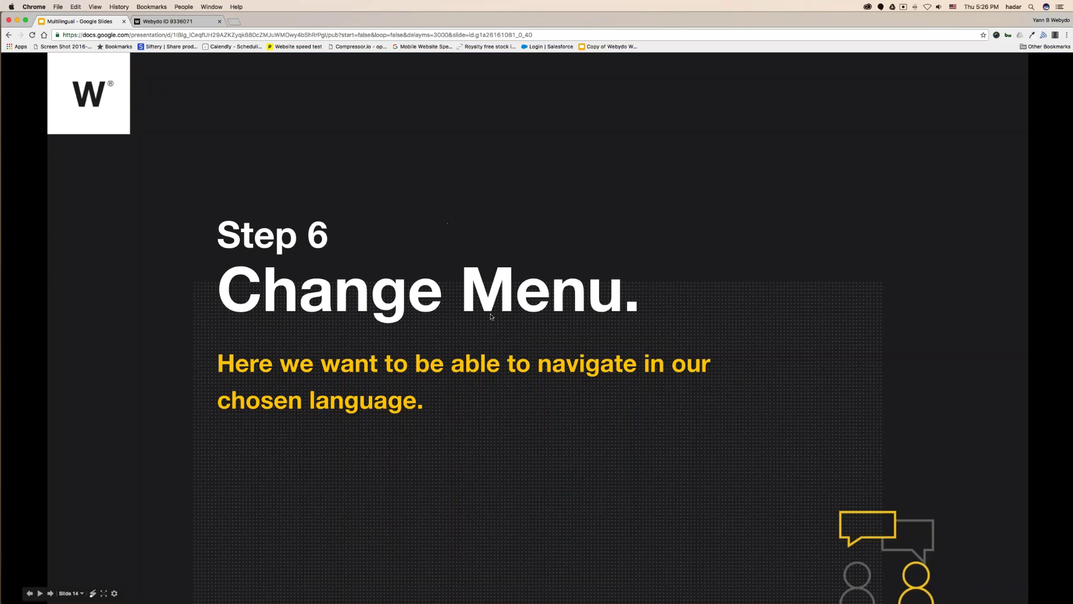
click(395, 195)
key(Left)
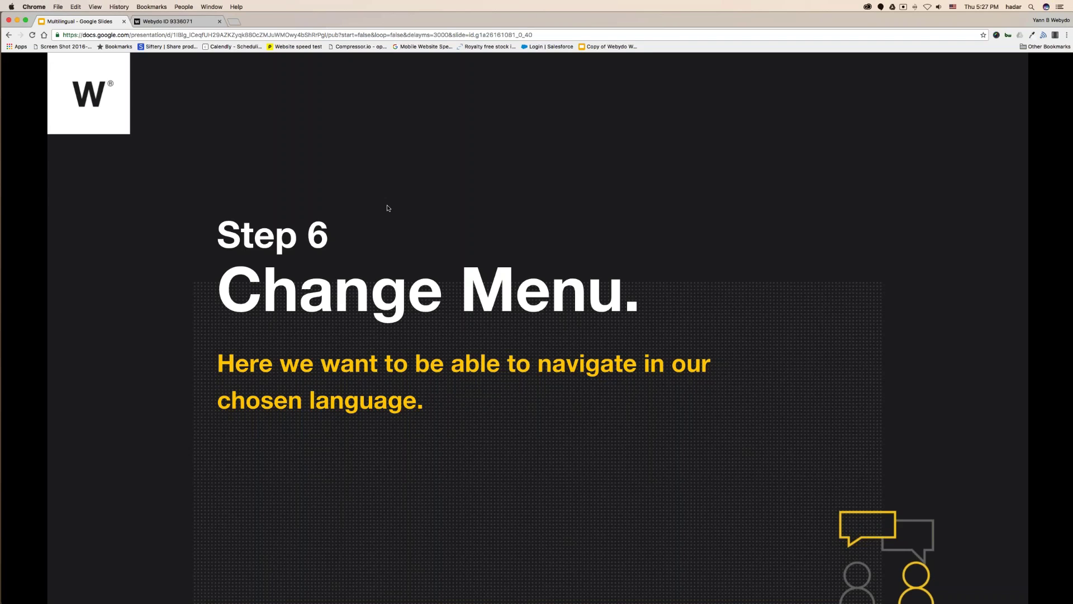
click(388, 208)
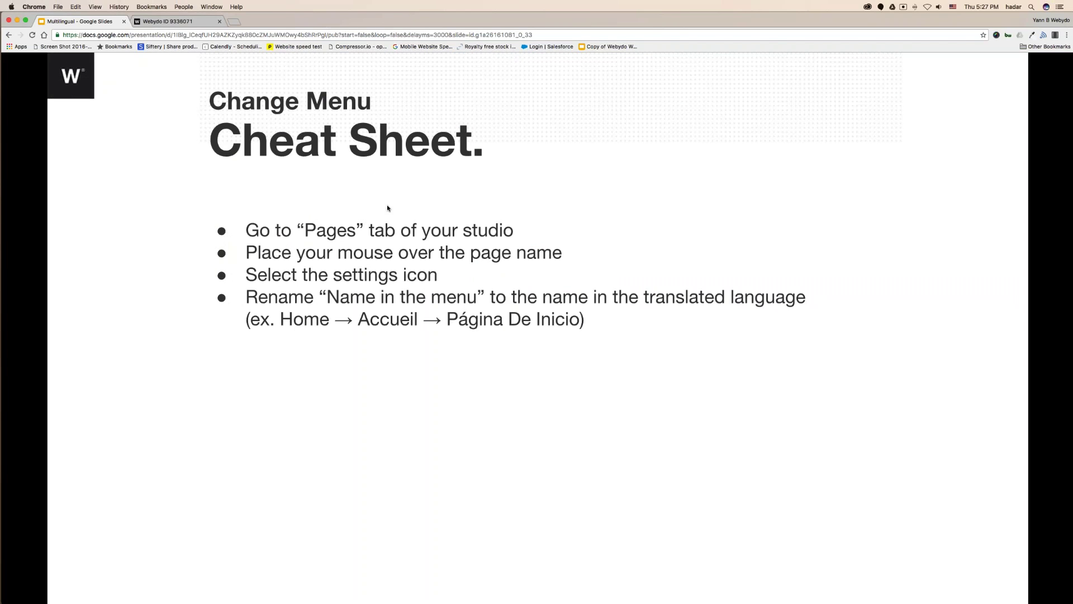
click(457, 321)
key(Left)
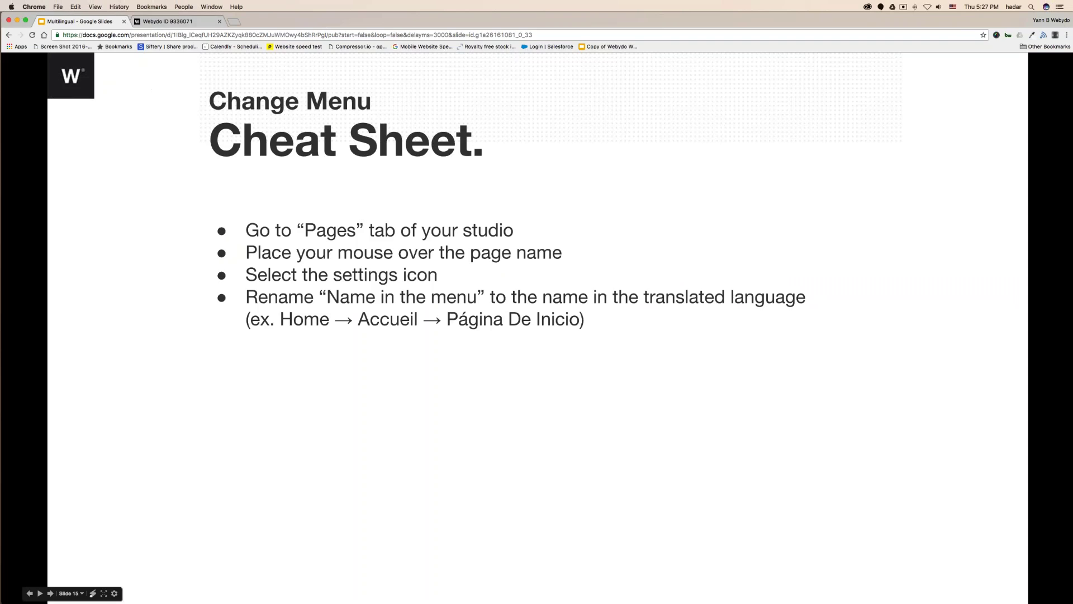
Step: Switch back to Webydo and set the HOME - SP page's name in the menu to PAGINA DE INICIO
click(162, 22)
drag(470, 251, 444, 250)
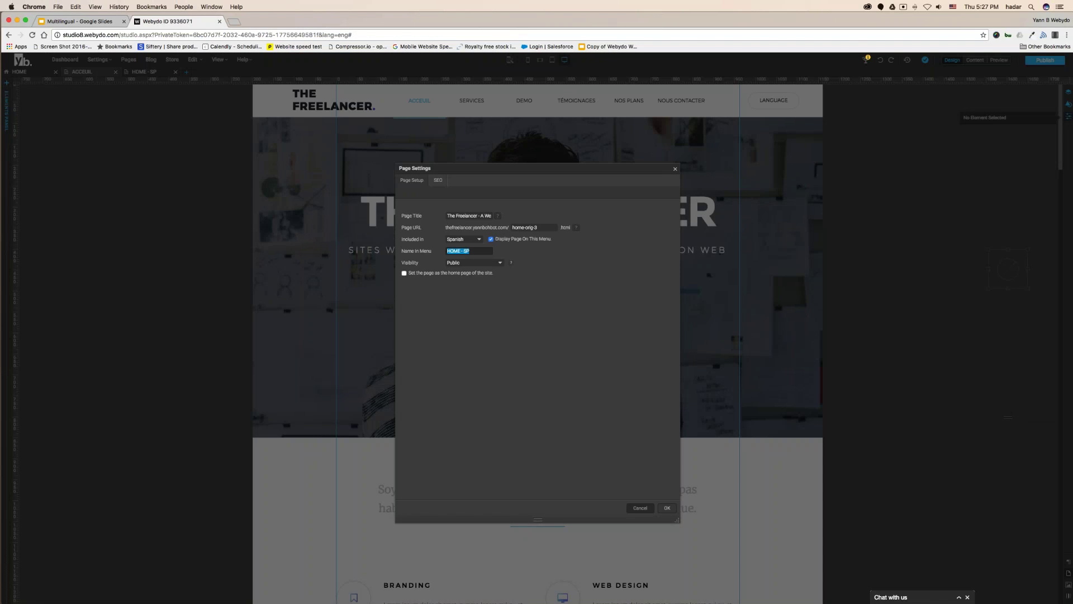
text(PAGINA DE INICIO)
click(667, 509)
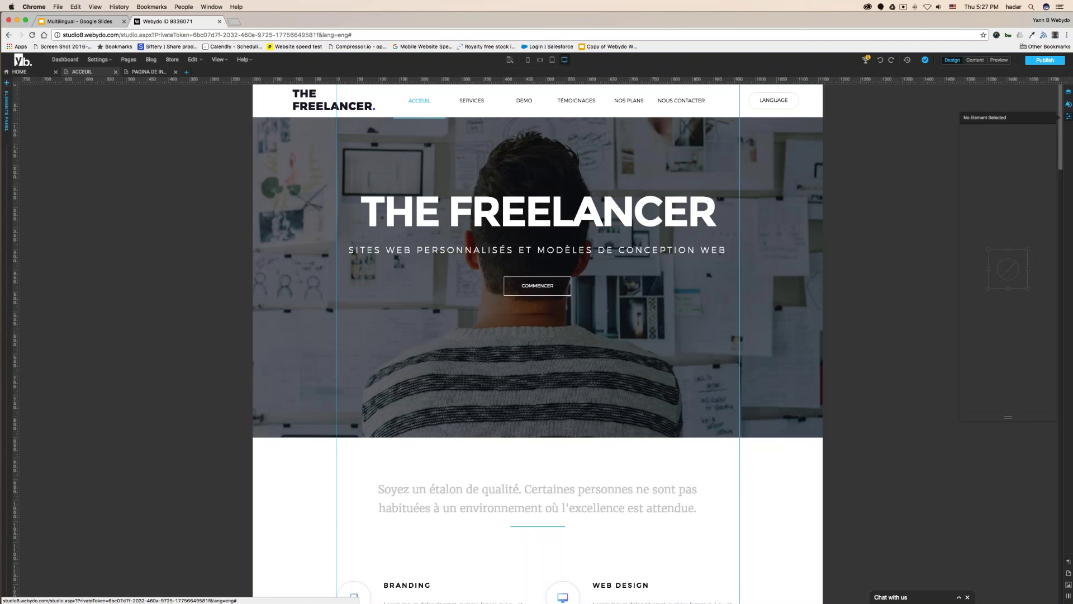
click(675, 168)
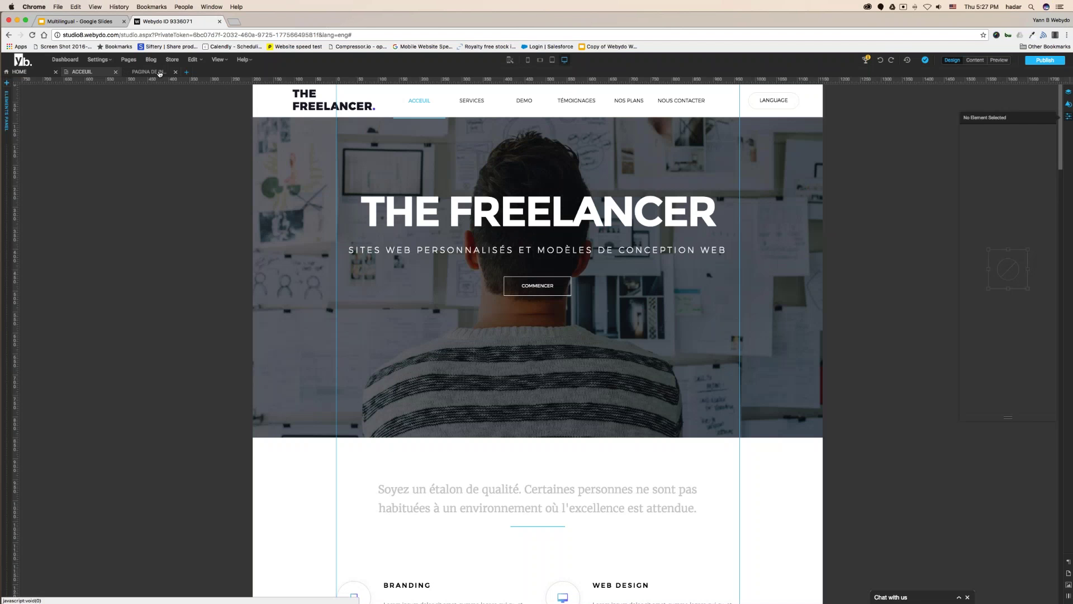
Step: Set the Spanish page's menu item width to 115 px and widen the menu so that all items fit on one row
click(420, 110)
click(420, 110)
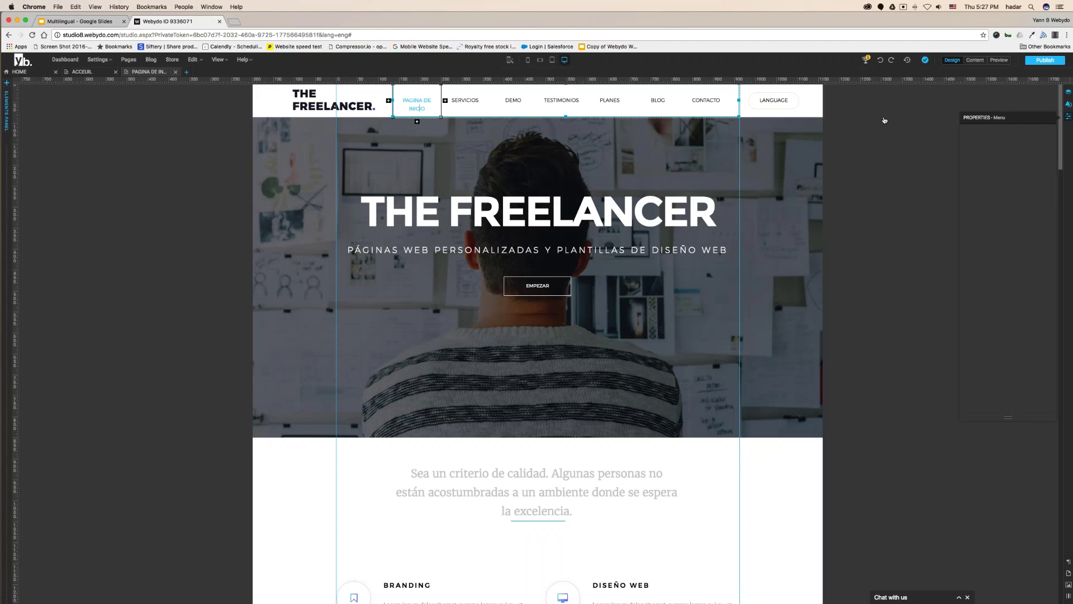
click(1067, 105)
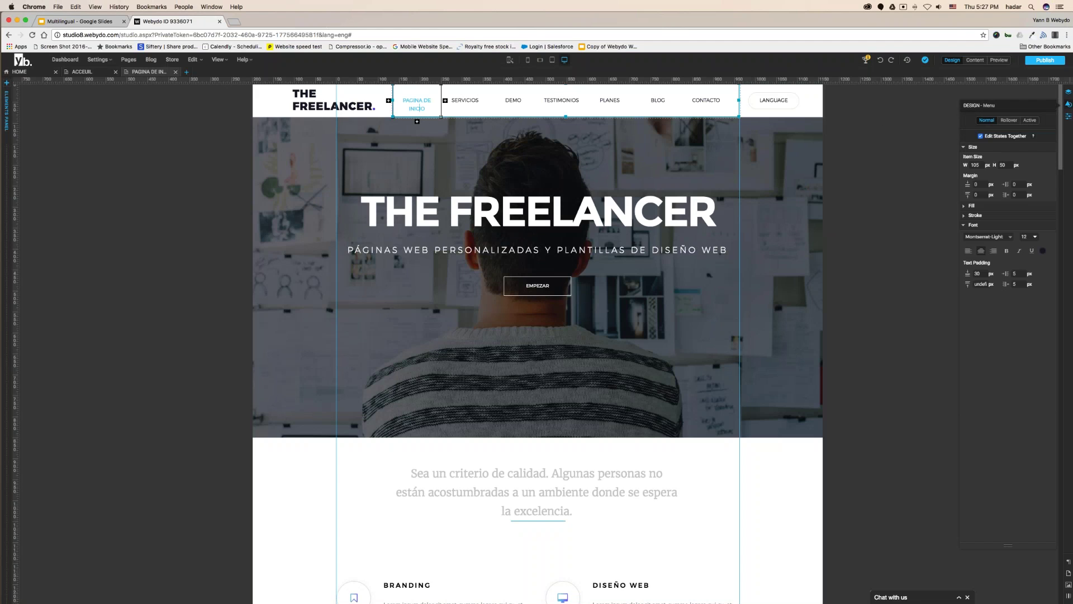
text(115)
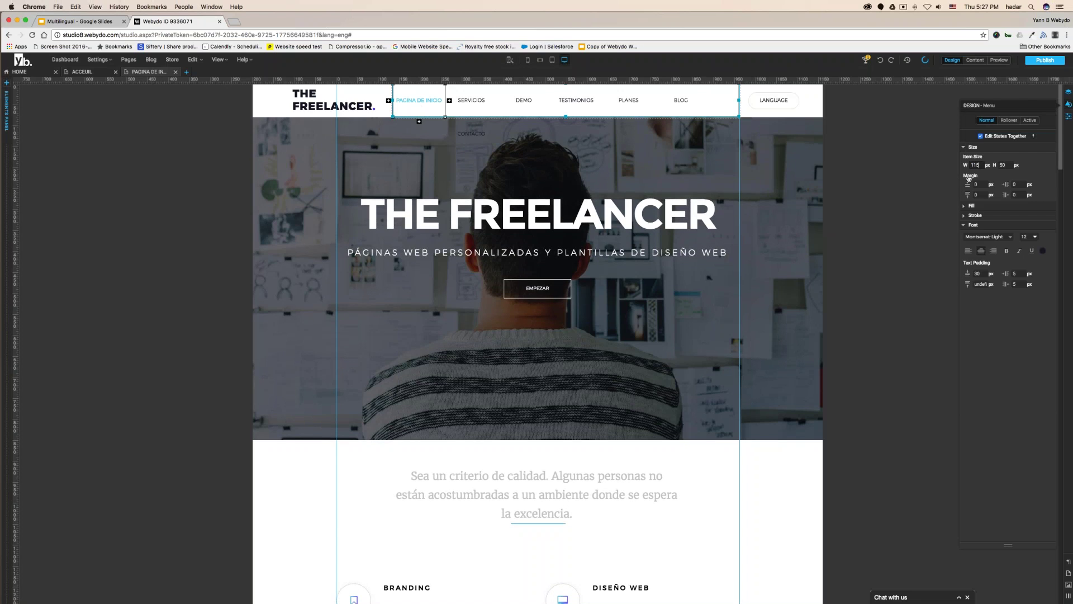
click(693, 103)
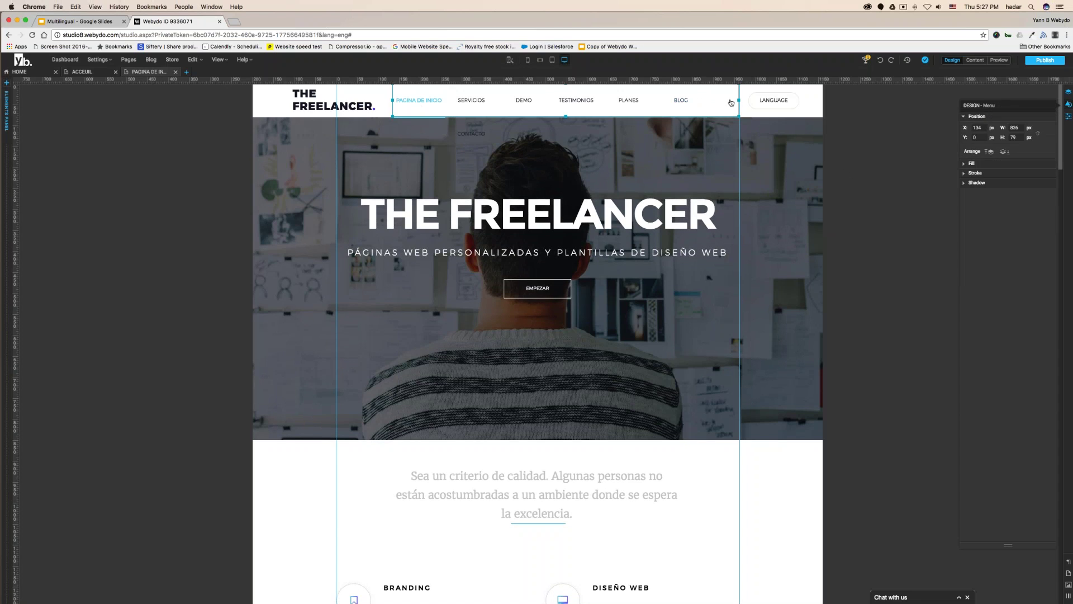
drag(739, 102, 779, 102)
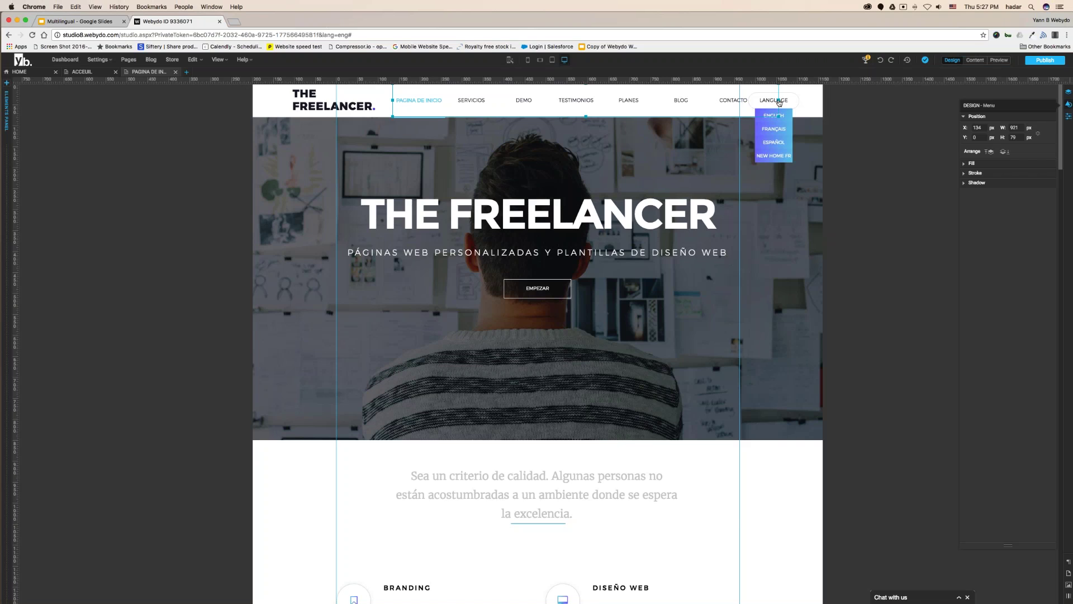
Step: Nudge the Spanish page's logo left and move the menu left to X 84 px, clear of the LANGUAGE button
click(354, 106)
key(shift+Left)
key(shift+Left)
key(shift+Left)
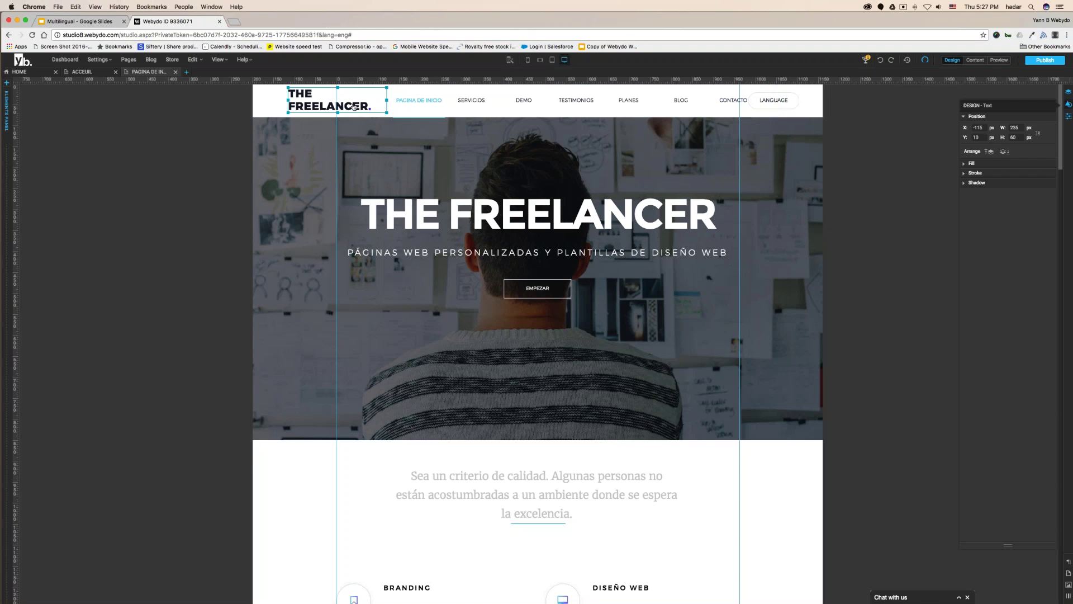
click(469, 104)
key(shift+Left)
key(shift+Left)
key(shift+Left)
key(shift+Left)
key(shift+Left)
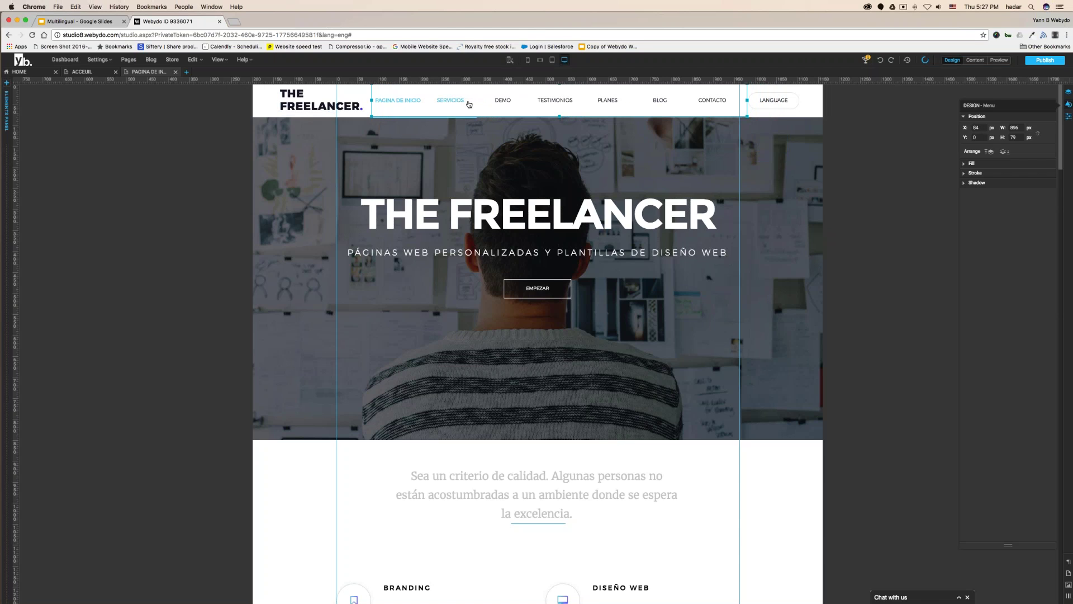
click(839, 128)
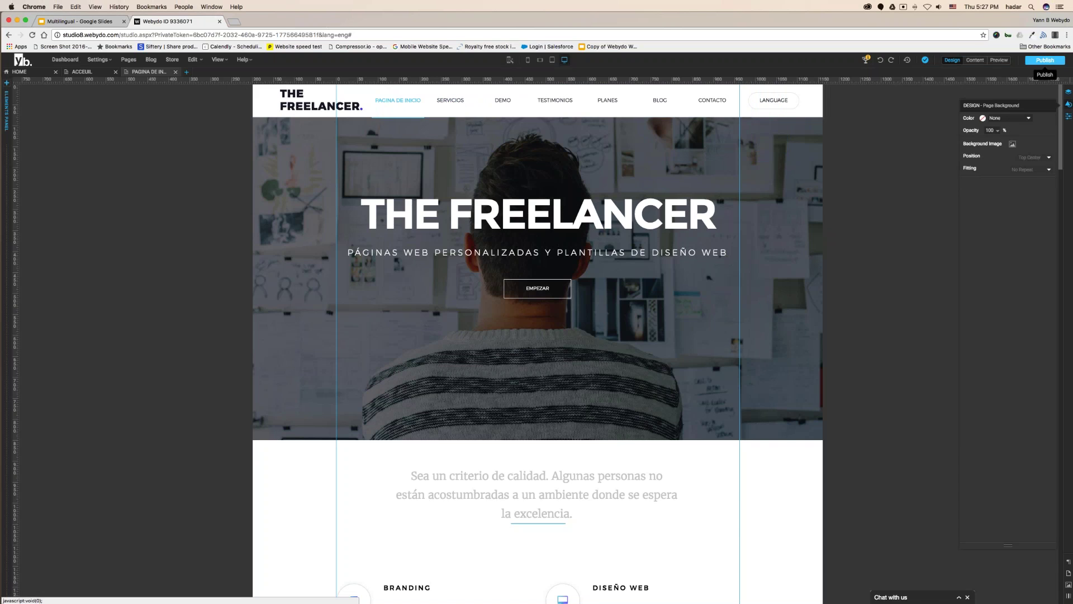
Step: Publish the website and check the English and French versions on the live site through its LANGUAGE menu
click(1045, 60)
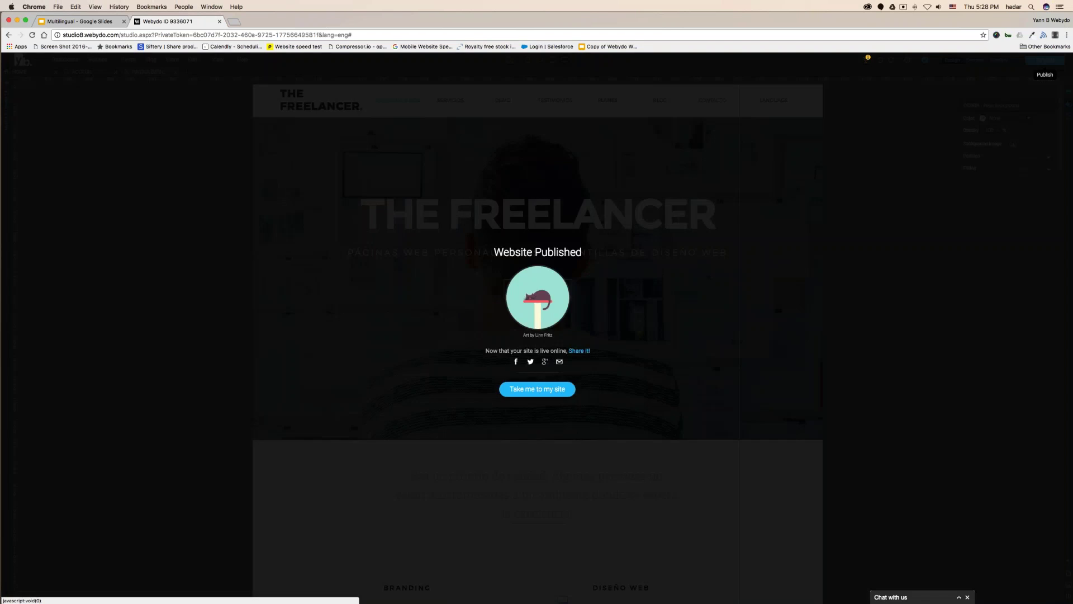
click(537, 388)
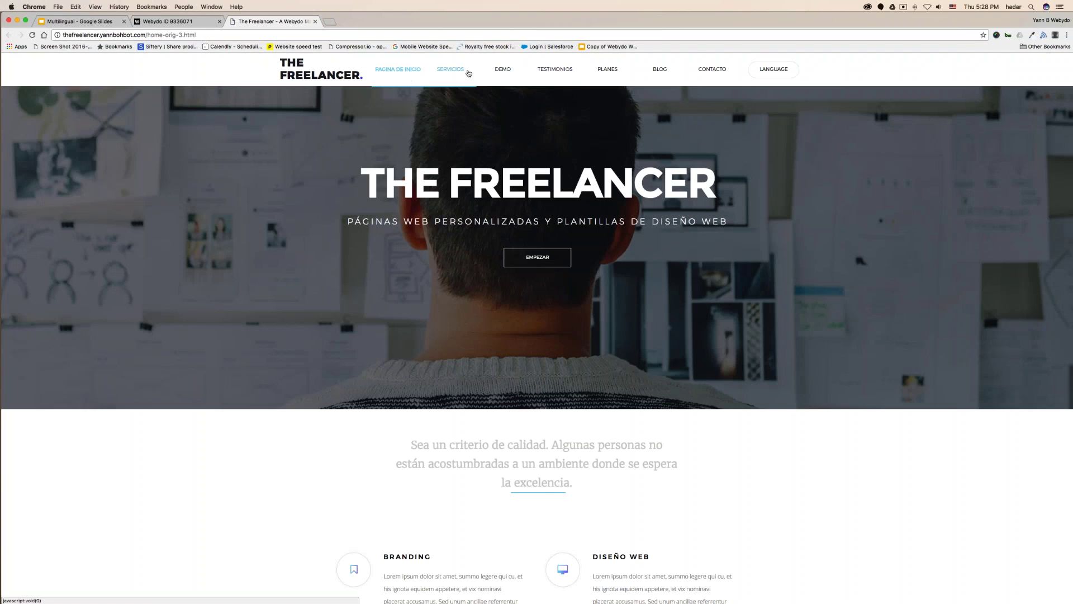
click(774, 84)
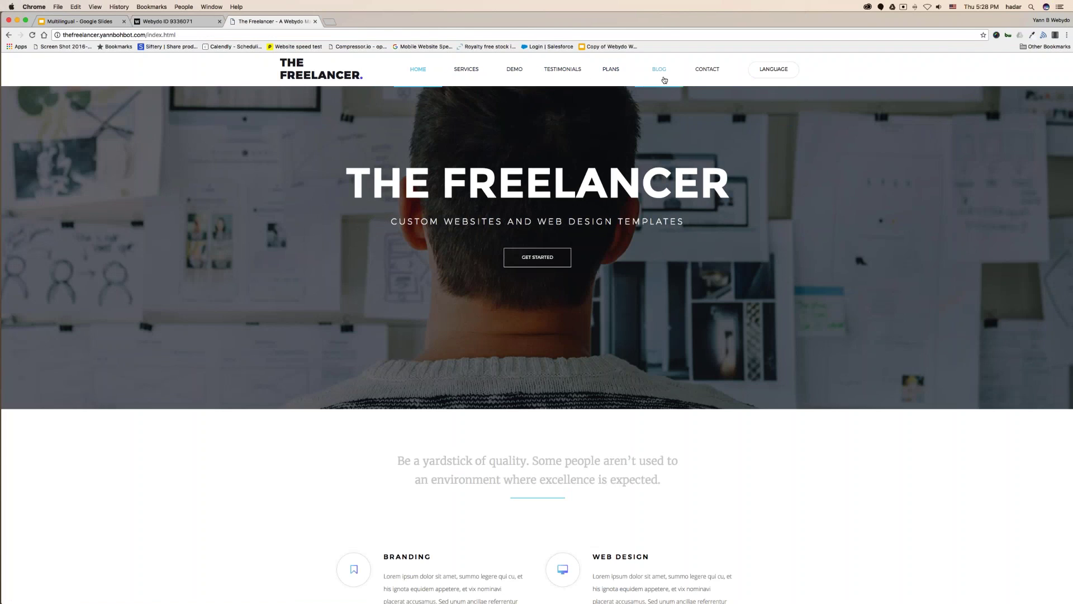
mouse_move(774, 69)
click(775, 99)
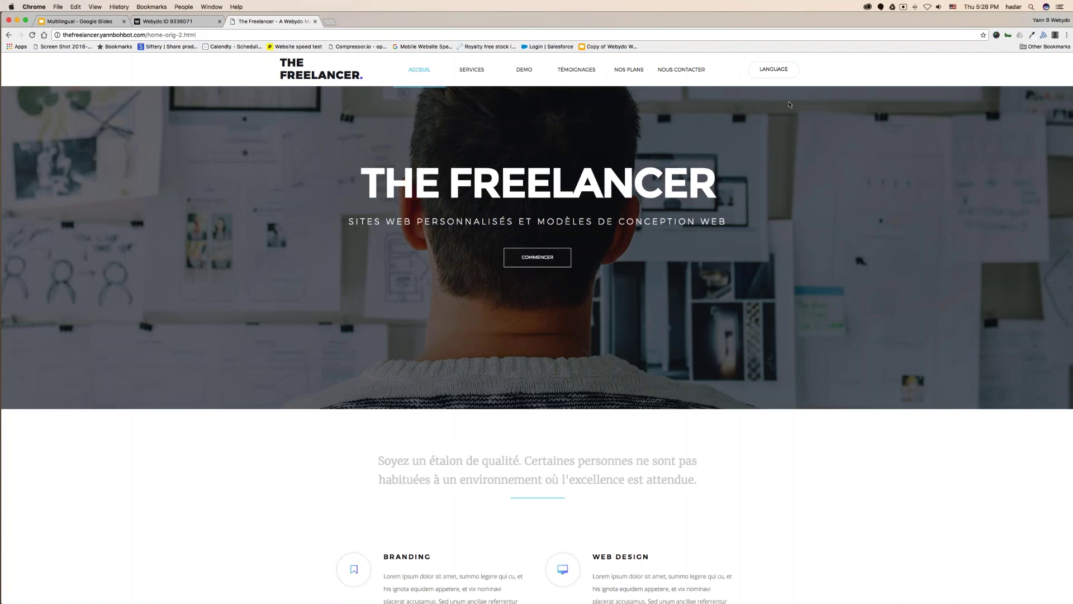
Step: Switch to the Google Slides presentation and review the Change Menu cheat sheet
click(90, 22)
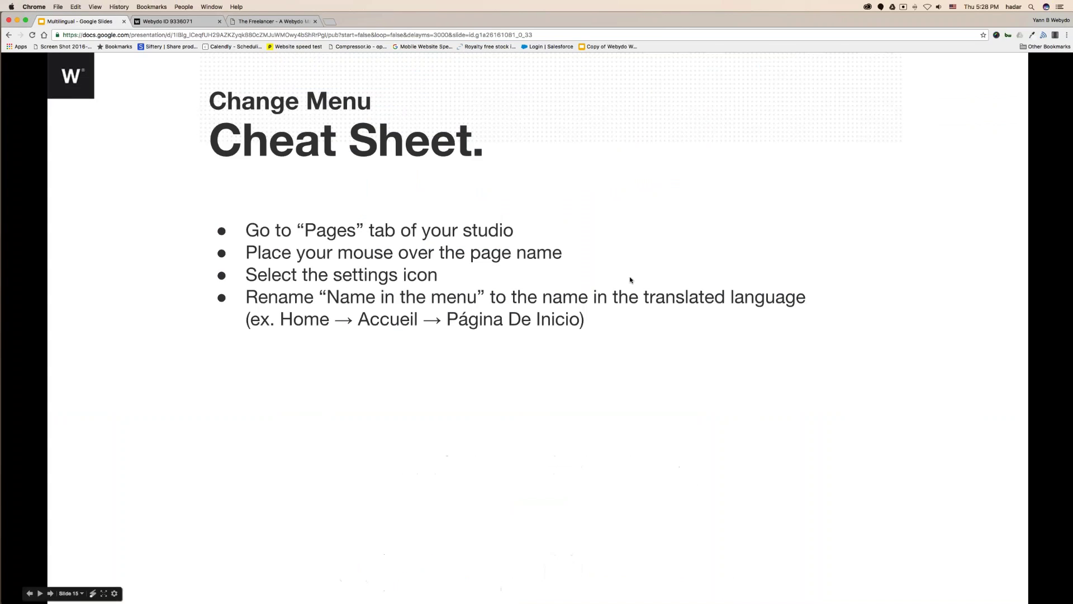
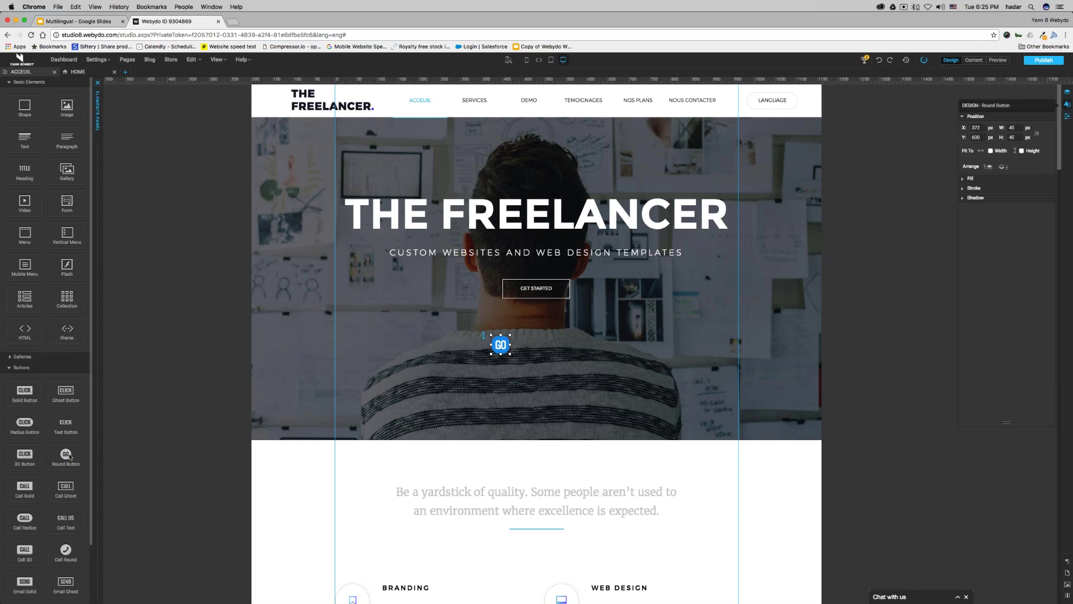
drag(66, 454, 523, 335)
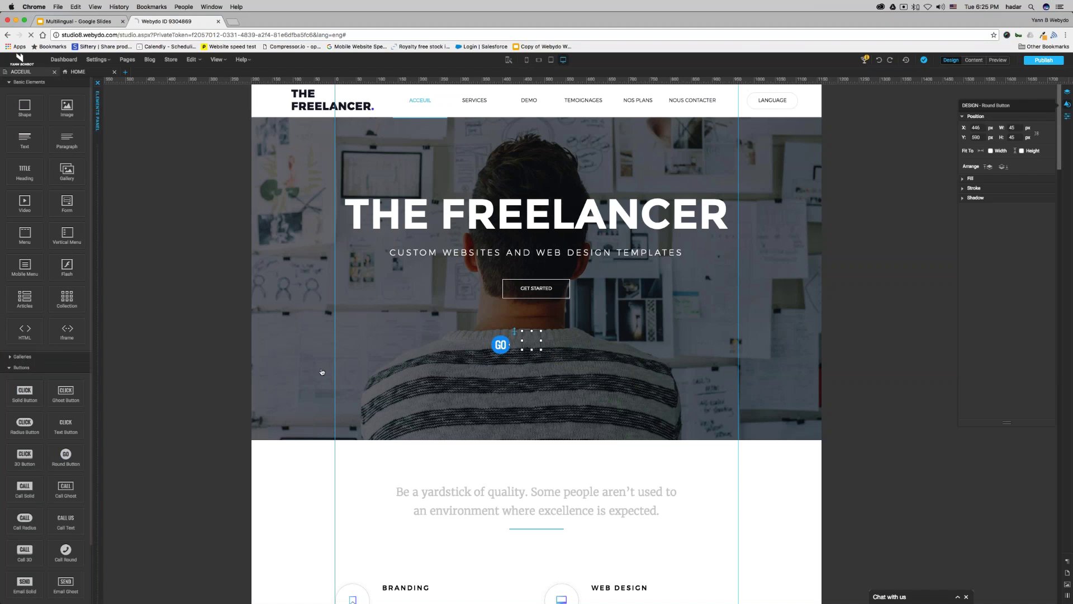
click(267, 370)
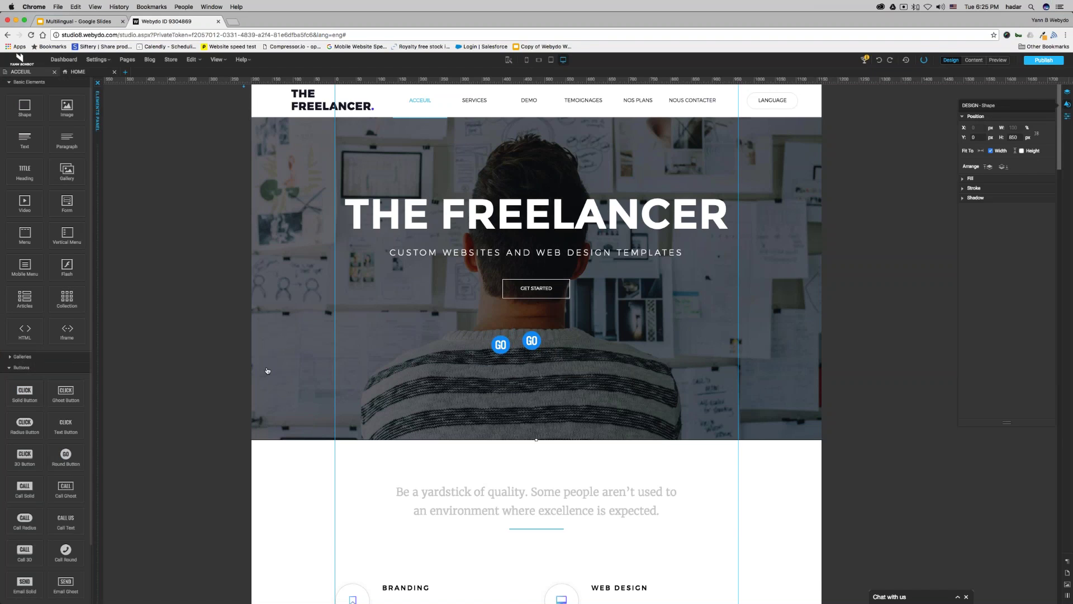
mouse_move(531, 341)
mouse_down()
mouse_move(543, 345)
mouse_move(512, 347)
mouse_up()
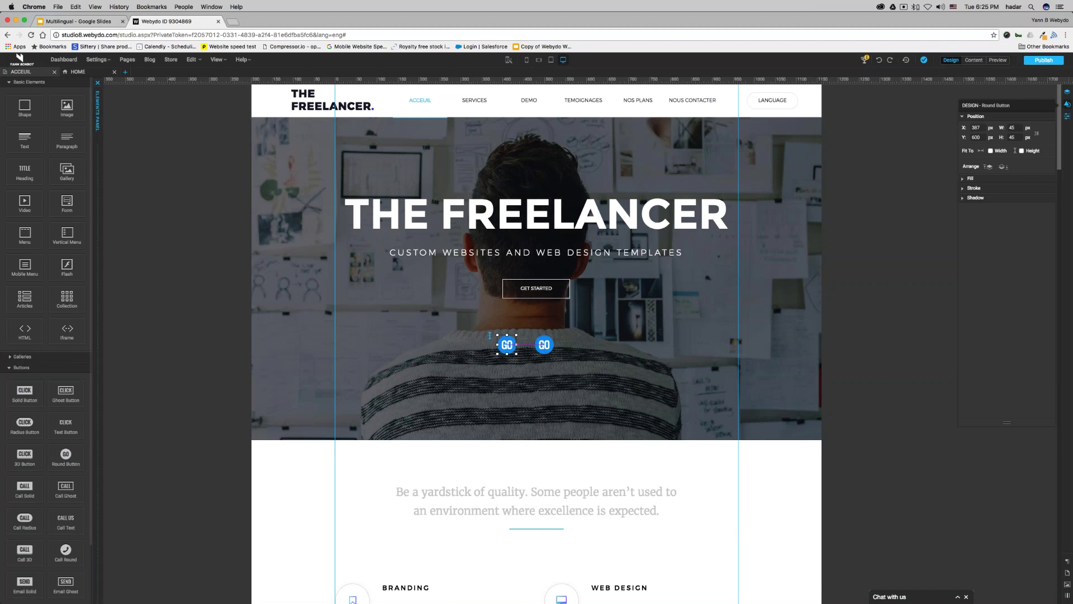
click(1067, 116)
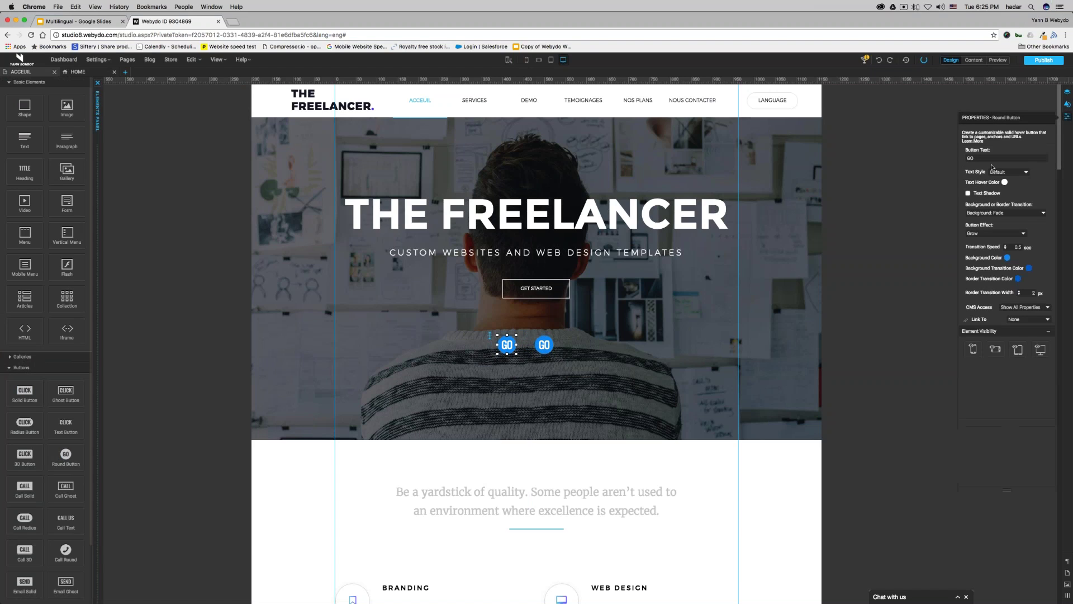
text(en)
click(905, 373)
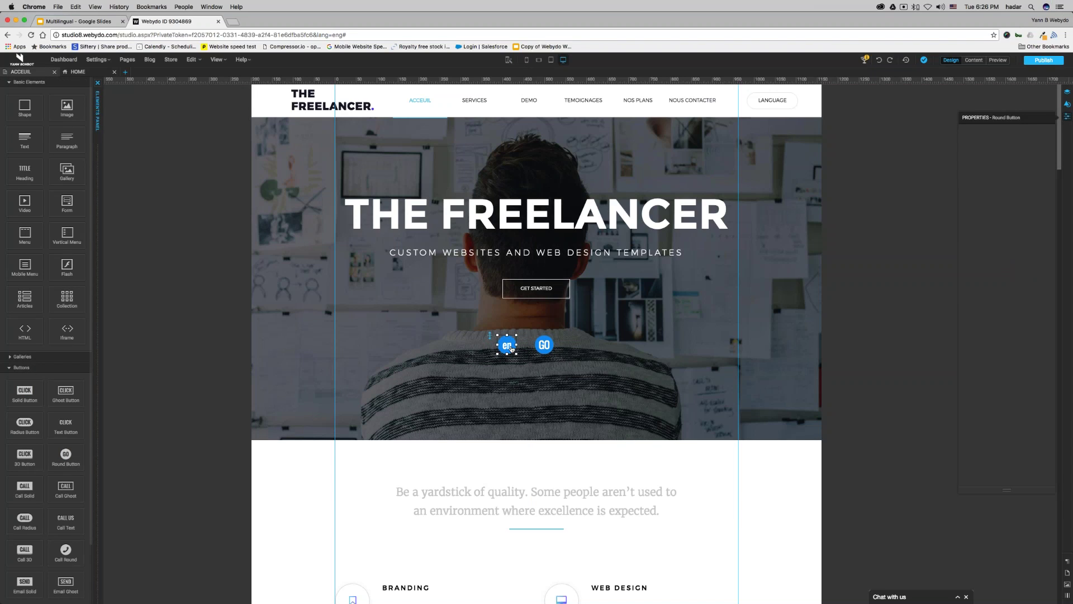
Step: Close the ACCEUIL page and place two round buttons over the HOME page's hero image in Webydo
click(54, 72)
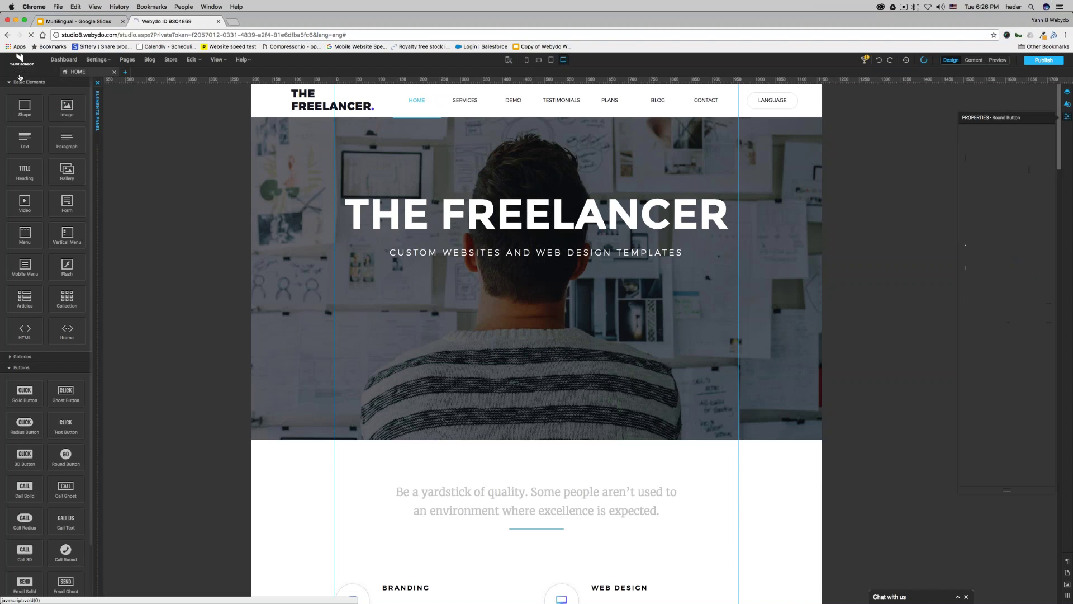
drag(61, 454, 430, 363)
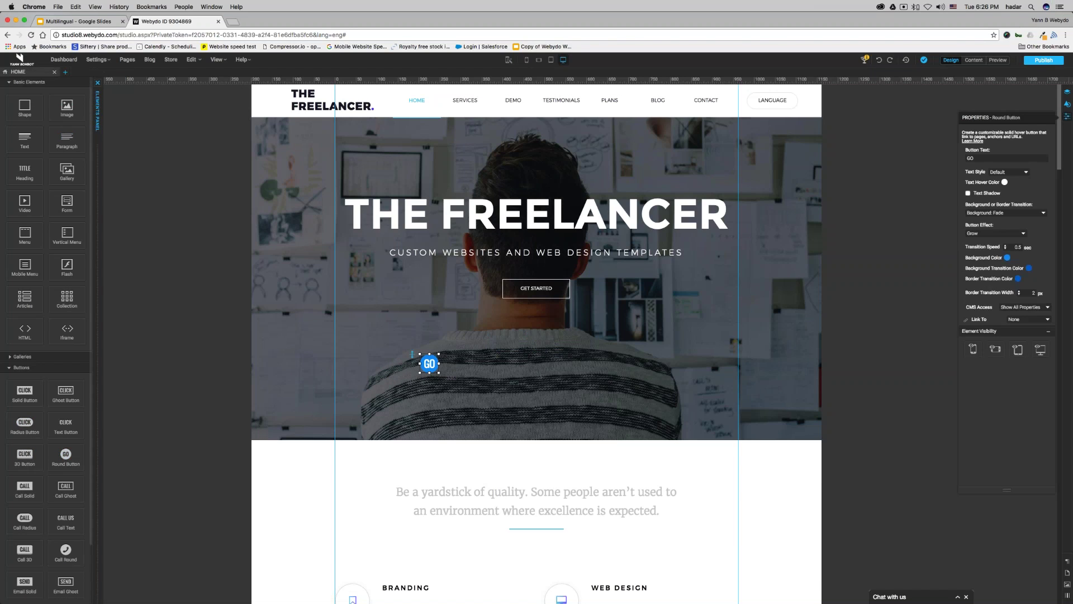
drag(66, 454, 542, 344)
Step: Arrange both round buttons in 2 columns with the Automatic Layout Tool, applied to the selected elements only
click(526, 353)
shift+click(429, 363)
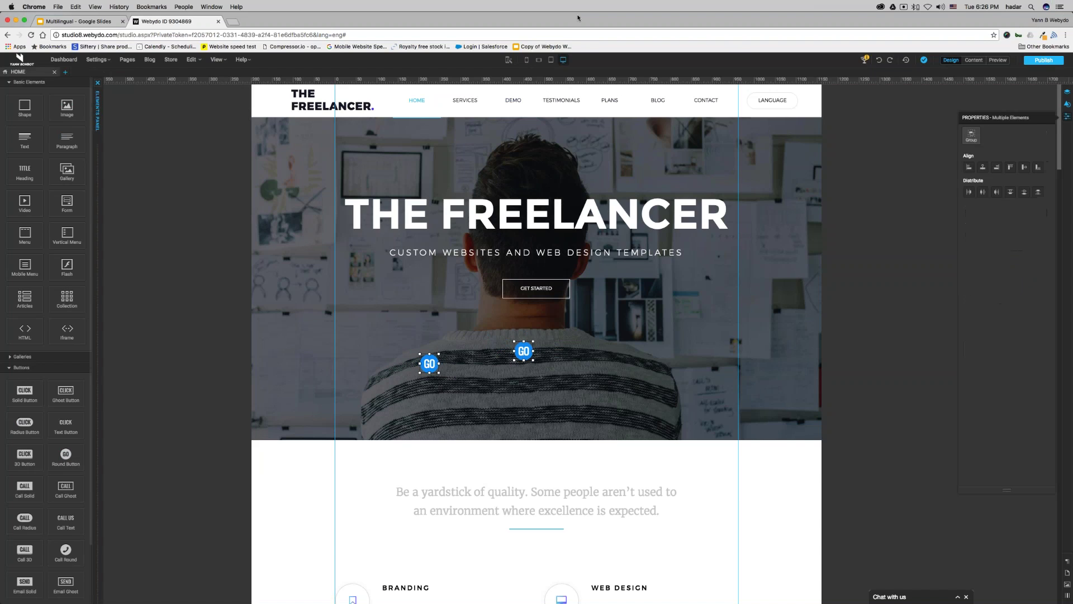
click(509, 60)
click(231, 127)
click(279, 240)
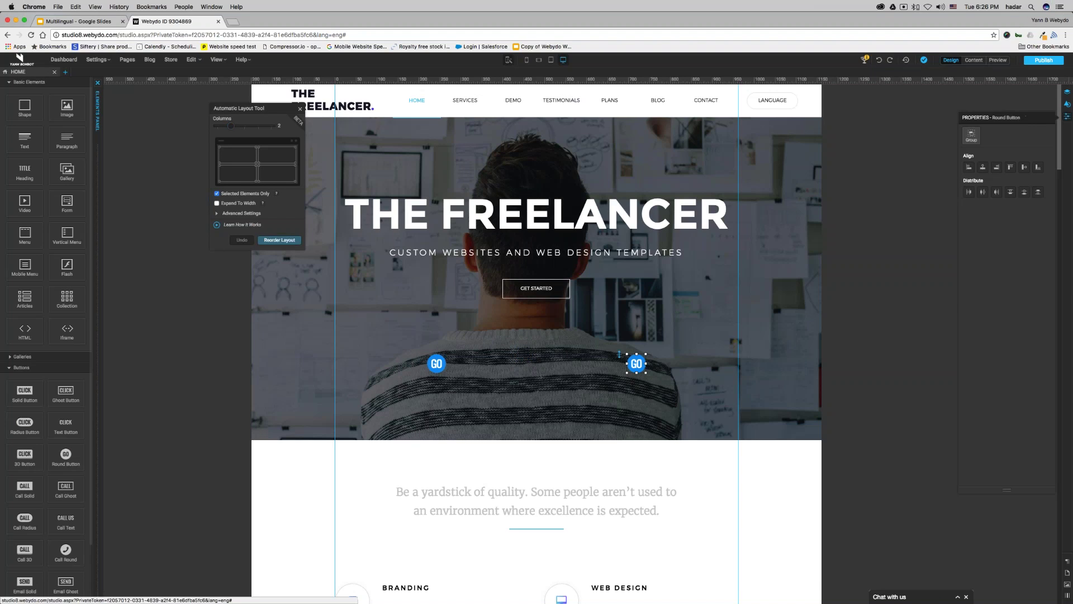
click(158, 263)
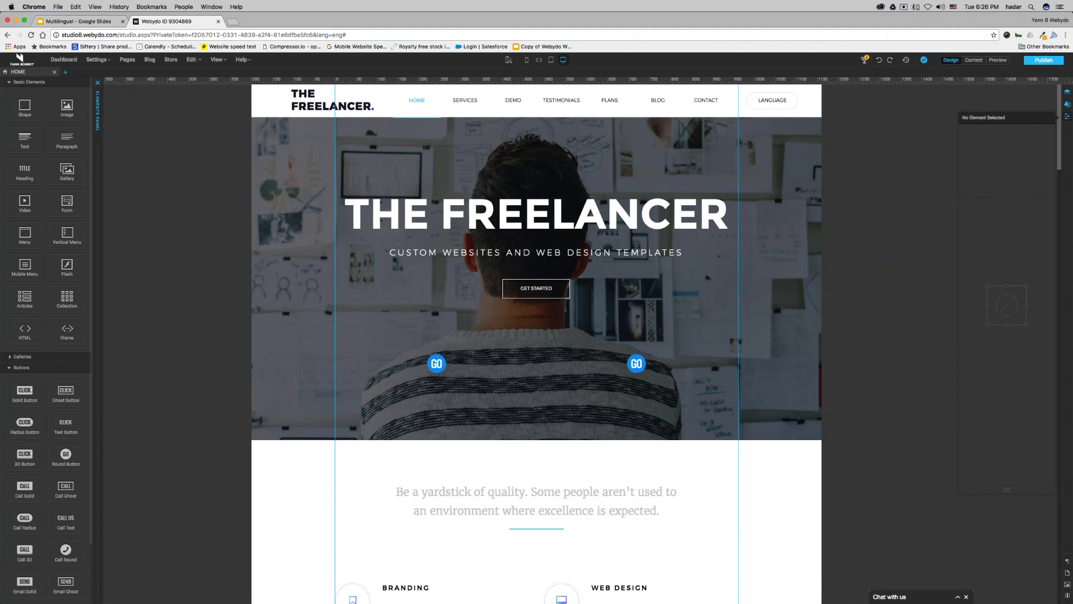
Step: Set the left round button's text to EN and the right one's text to FR
click(436, 364)
click(979, 160)
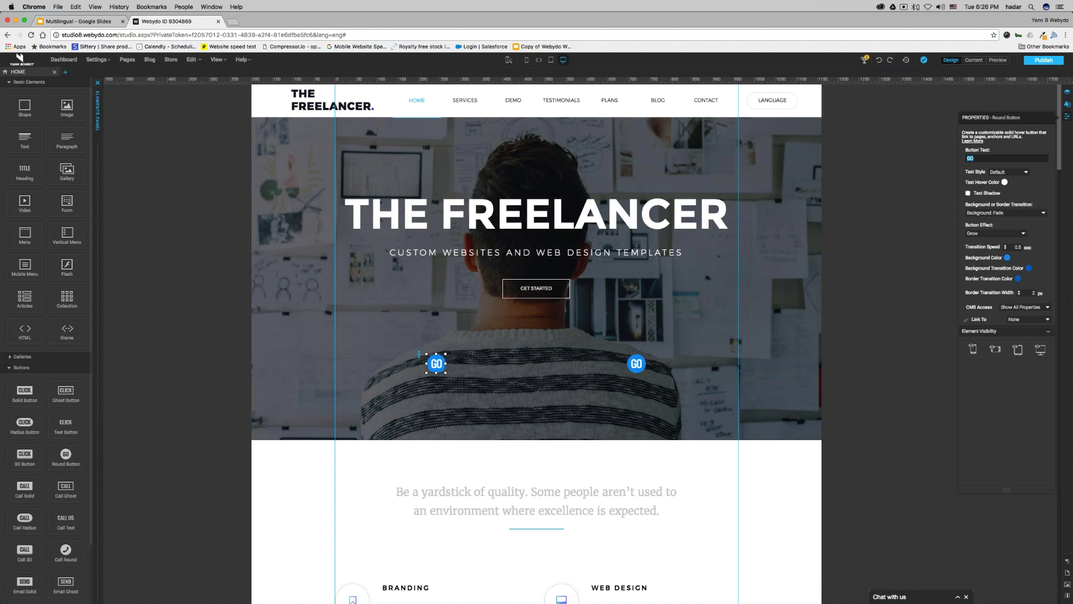
text(EN)
click(626, 364)
text(FR)
Step: Link the FR round button to the ACCEUIL page
click(637, 364)
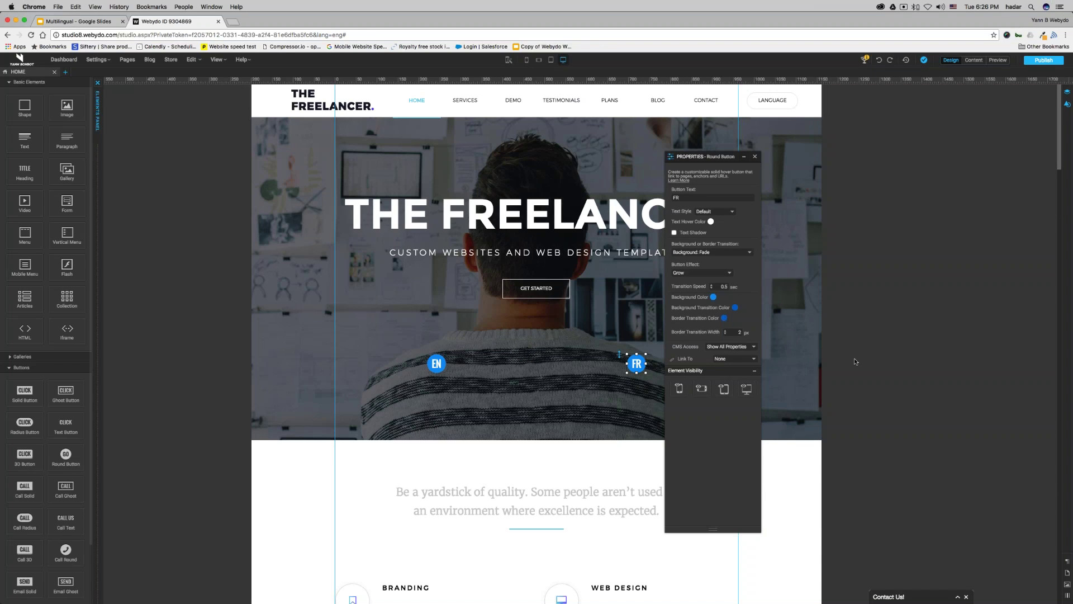
click(735, 358)
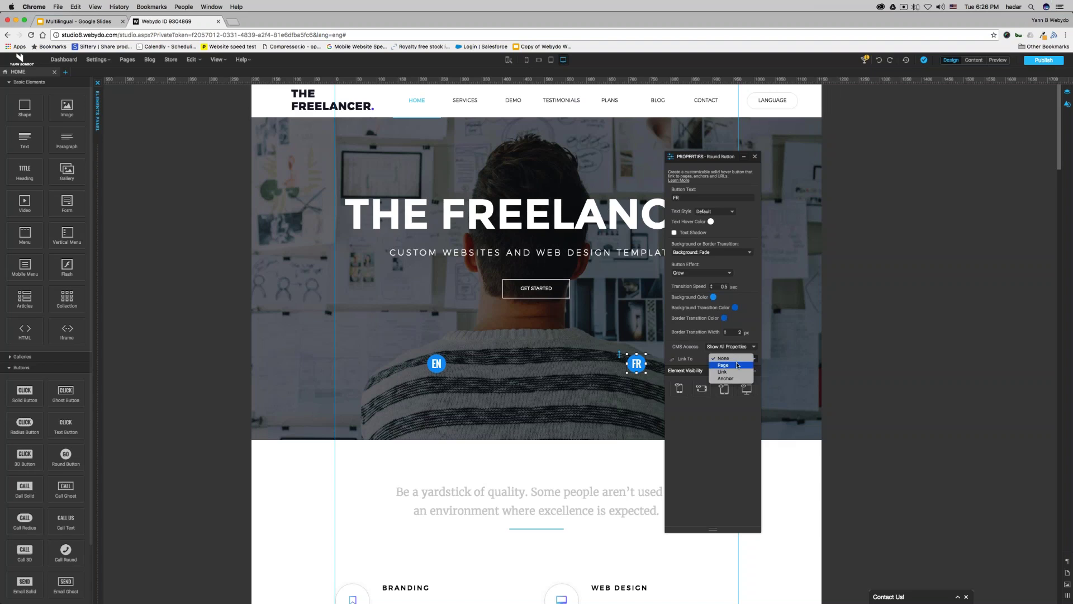
click(735, 366)
click(735, 367)
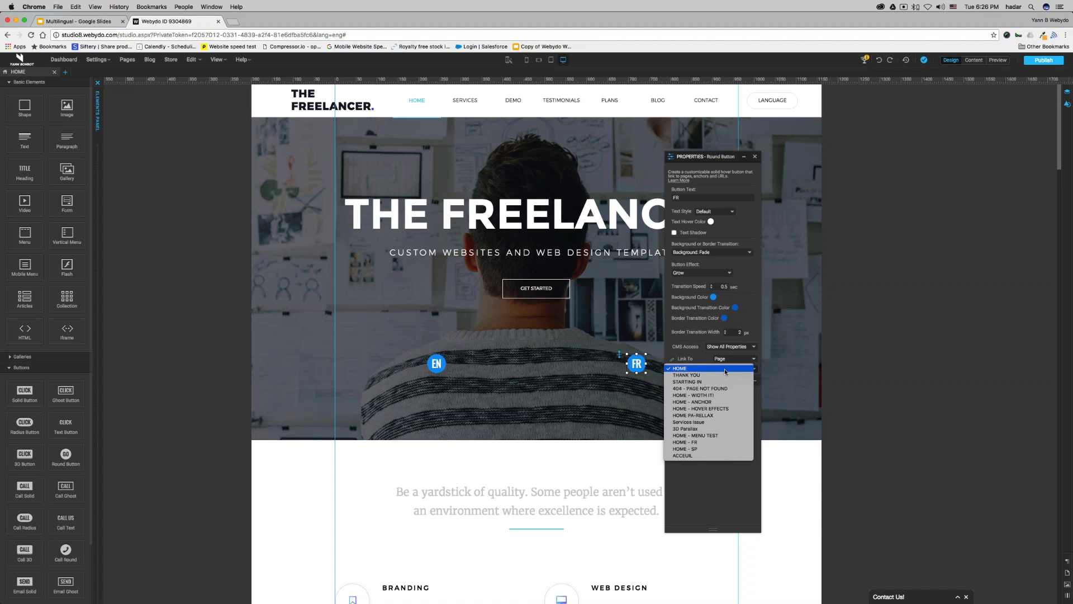
click(686, 456)
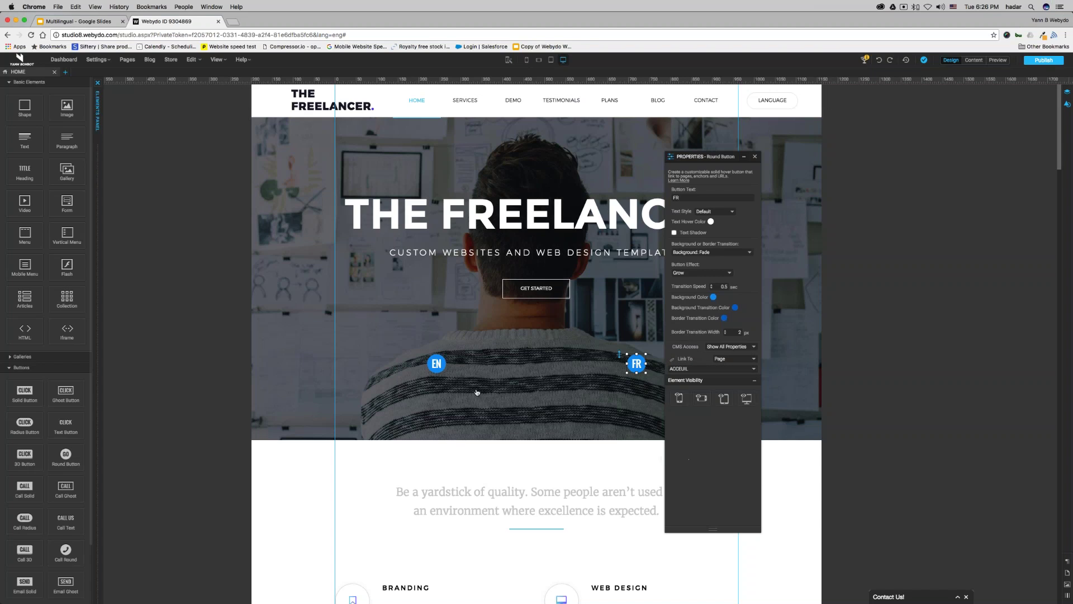
Step: Link the EN round button to the HOME page and close its properties
click(436, 364)
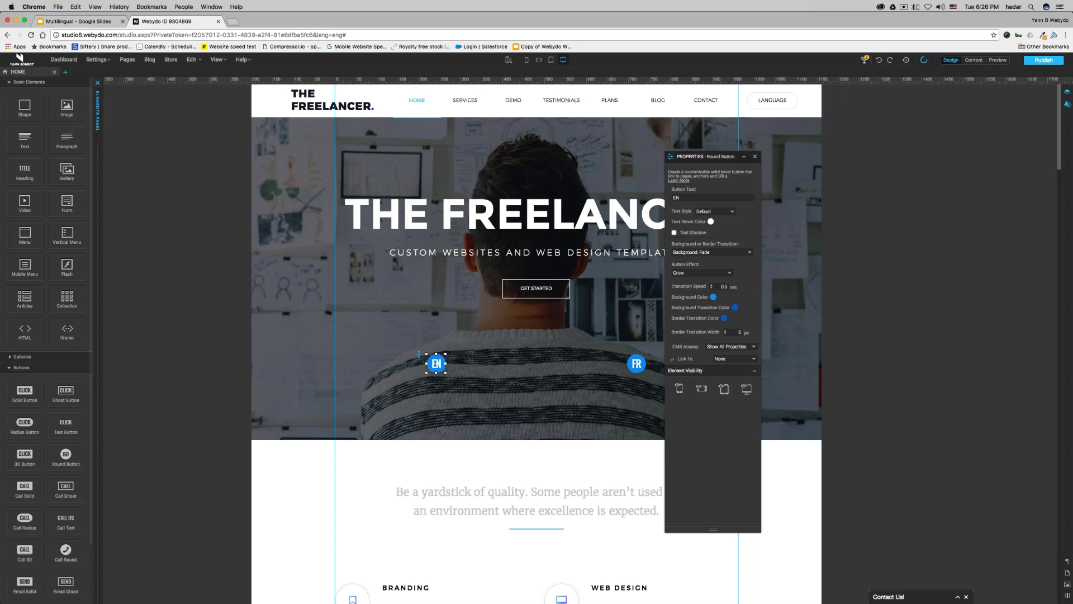
click(739, 359)
click(723, 365)
click(713, 369)
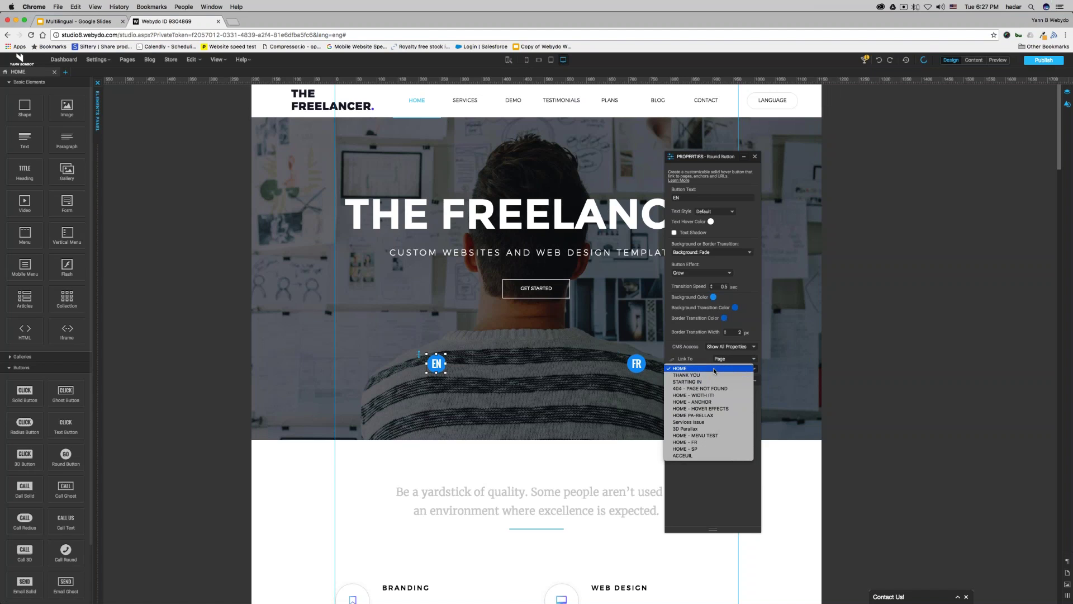
click(712, 370)
click(754, 157)
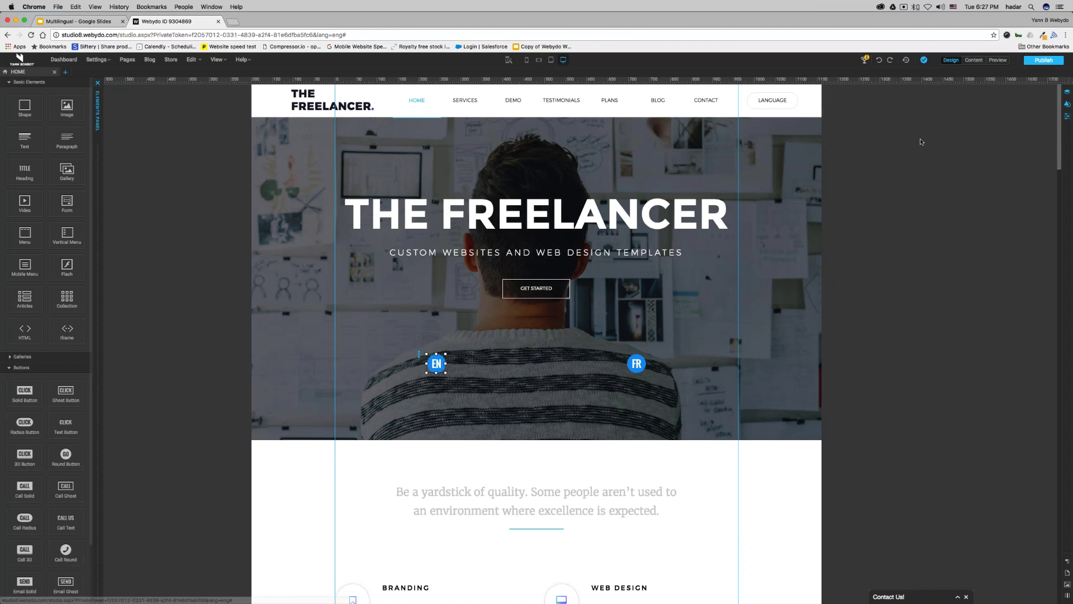
Step: Publish the website and test the EN and FR round buttons on the live site
click(1043, 61)
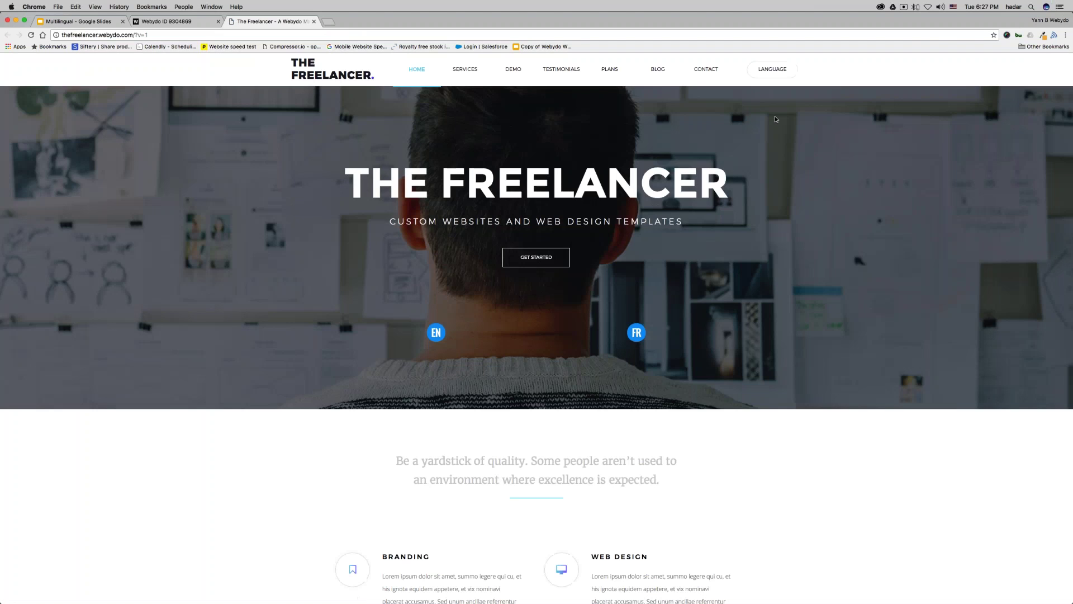
click(438, 335)
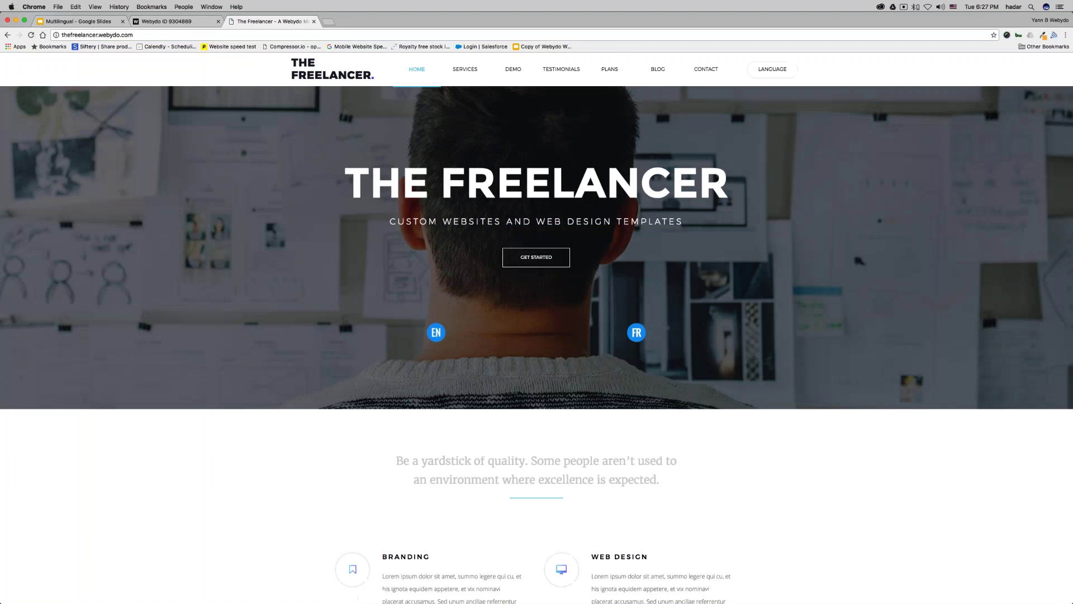
click(636, 333)
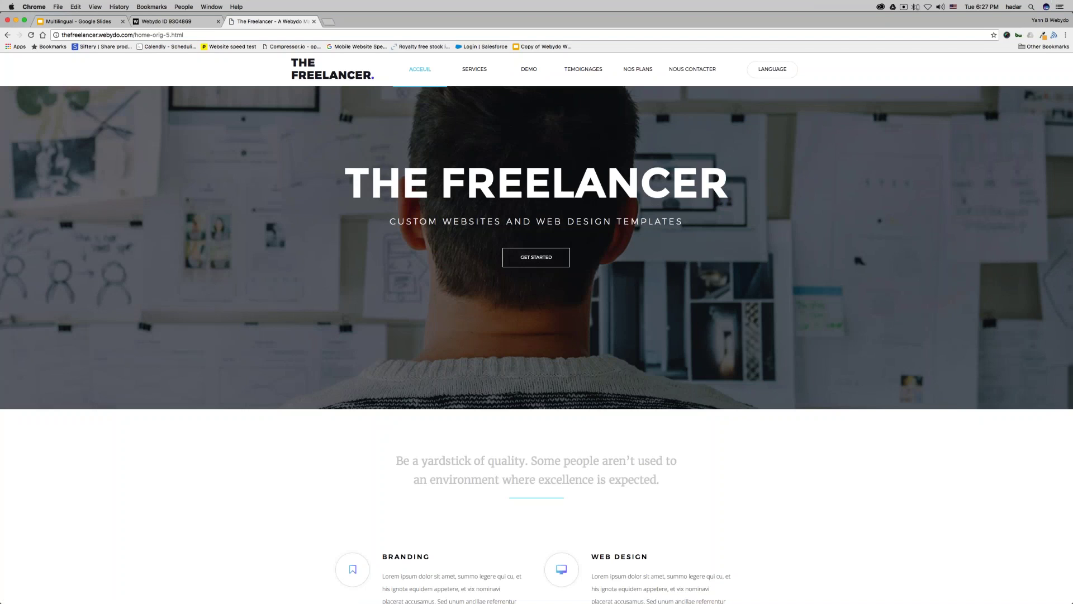
Step: Switch back to the Webydo editor and repeat the FR round button on only the HOME and HOME - FR pages
key(ctrl+shift+Tab)
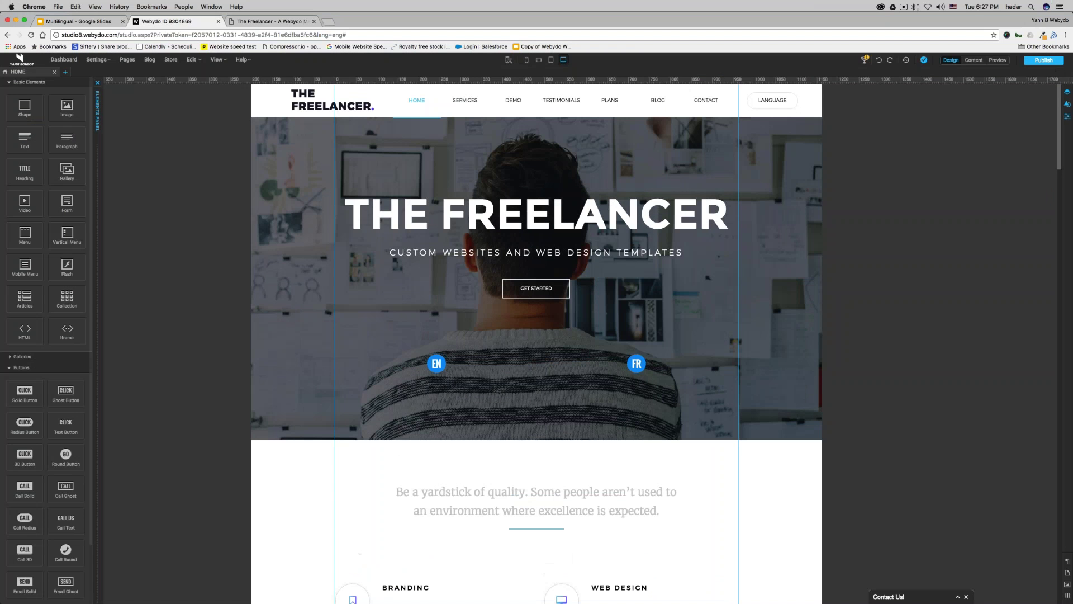
click(637, 364)
right_click(636, 366)
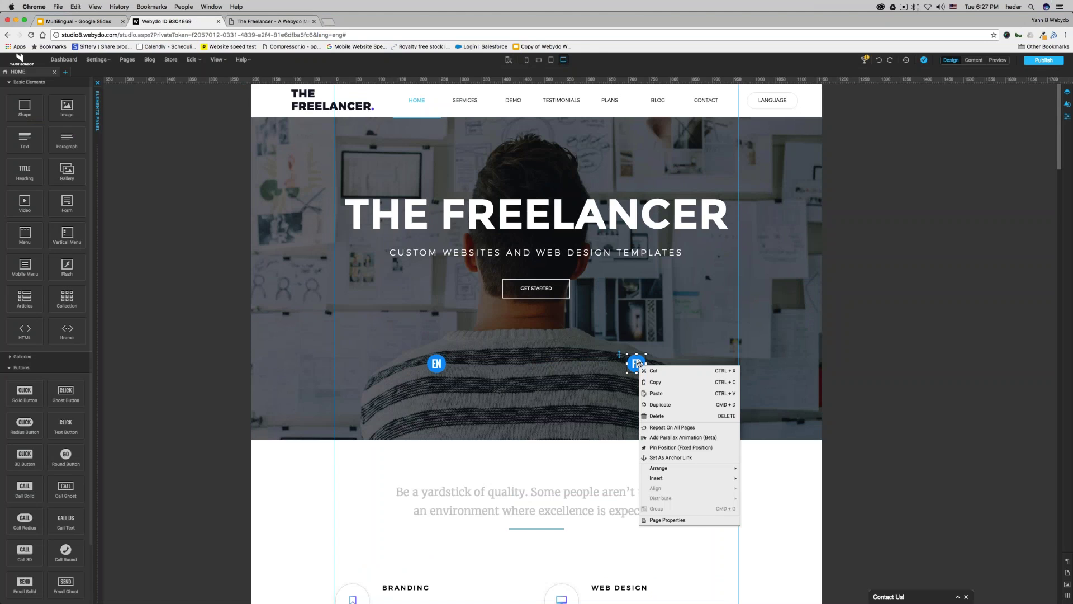
click(670, 426)
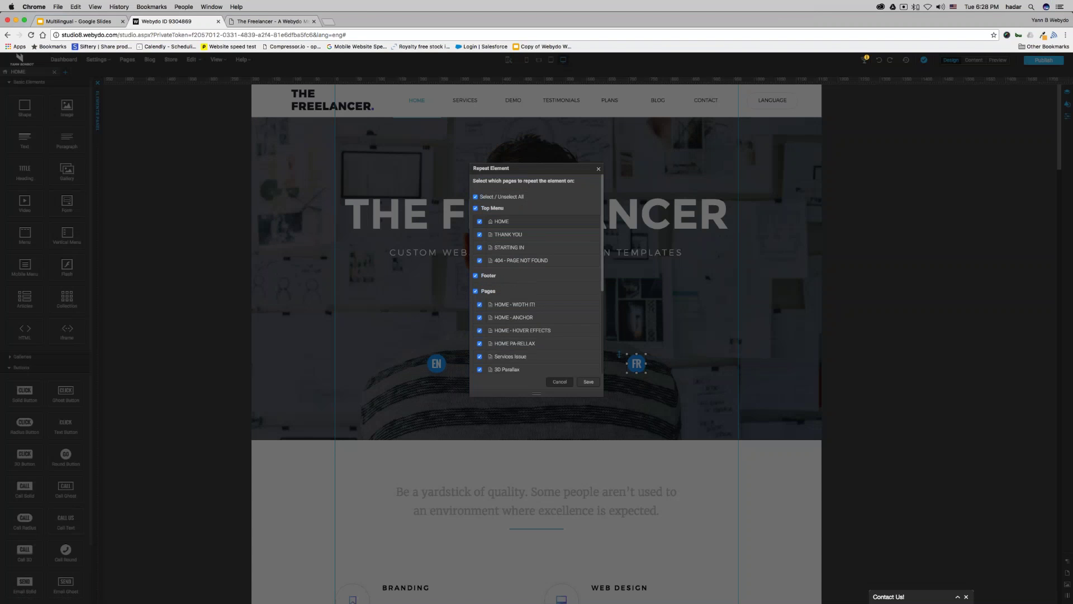
click(475, 197)
click(480, 221)
scroll(485, 228, down, 5)
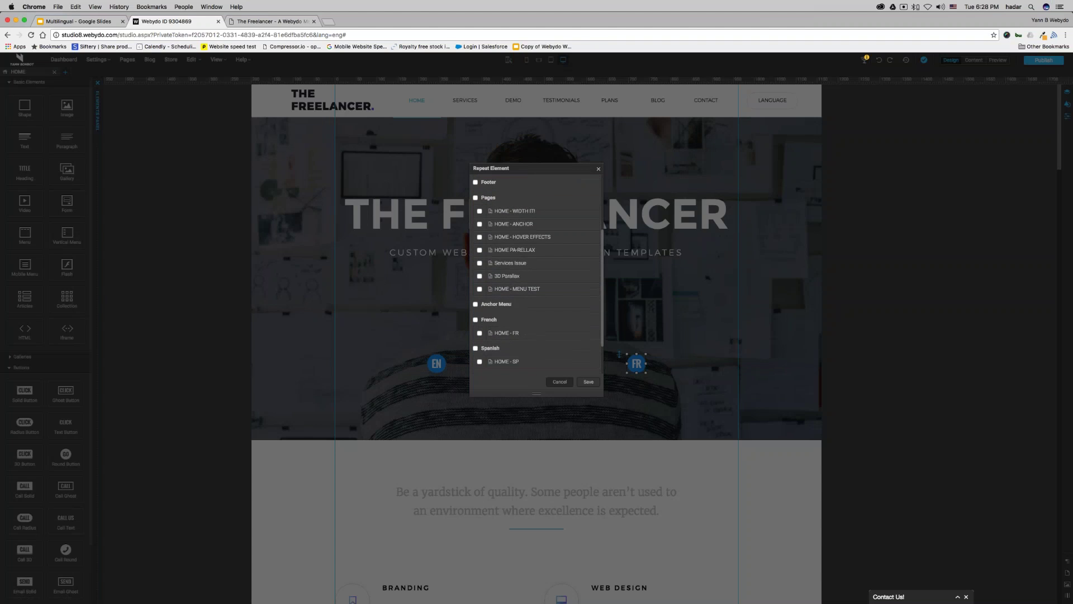
click(479, 332)
click(586, 384)
Step: Repeat the EN round button on the HOME and HOME - FR pages
click(441, 367)
right_click(441, 367)
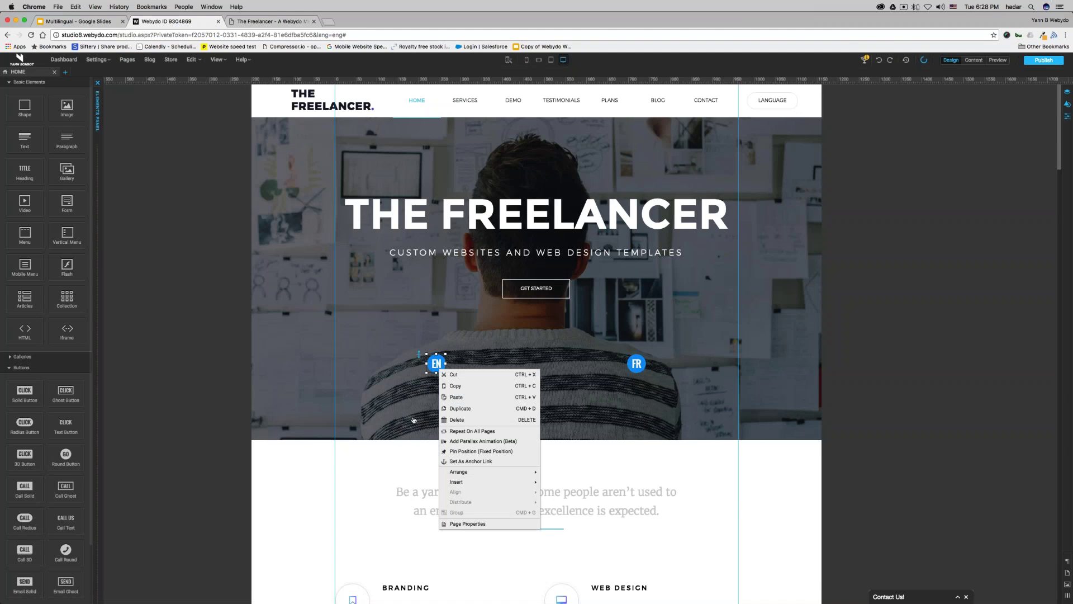
click(453, 431)
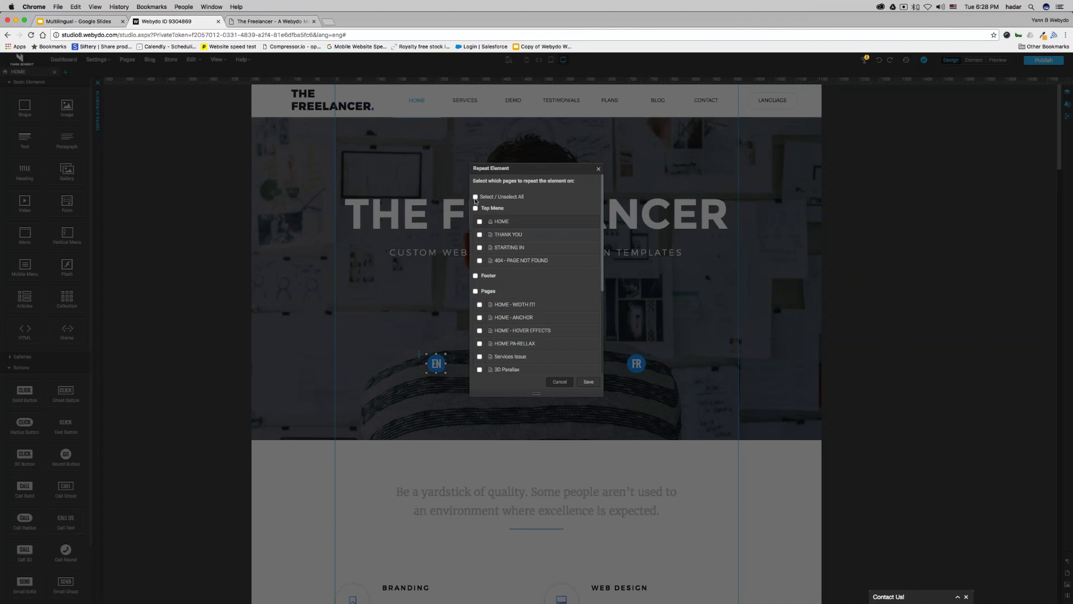
click(479, 222)
scroll(561, 247, down, 2)
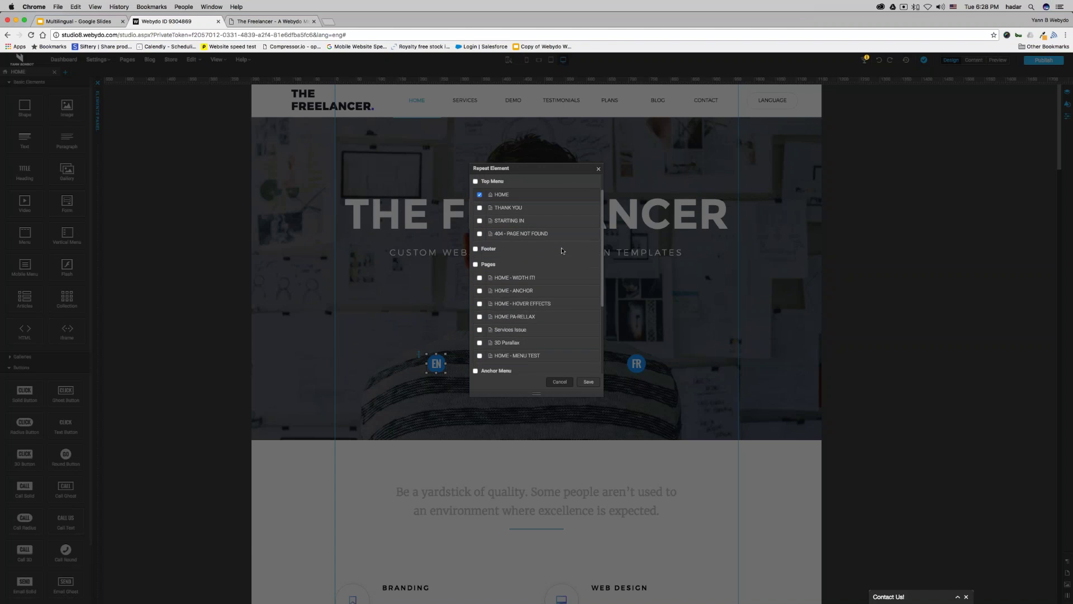
scroll(516, 326, down, 2)
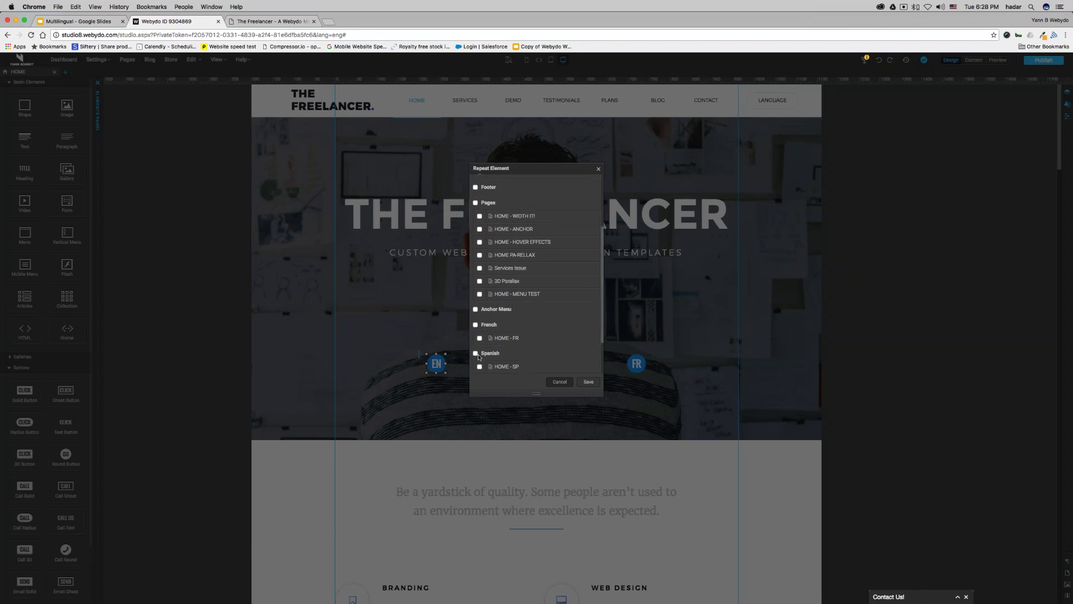
click(479, 338)
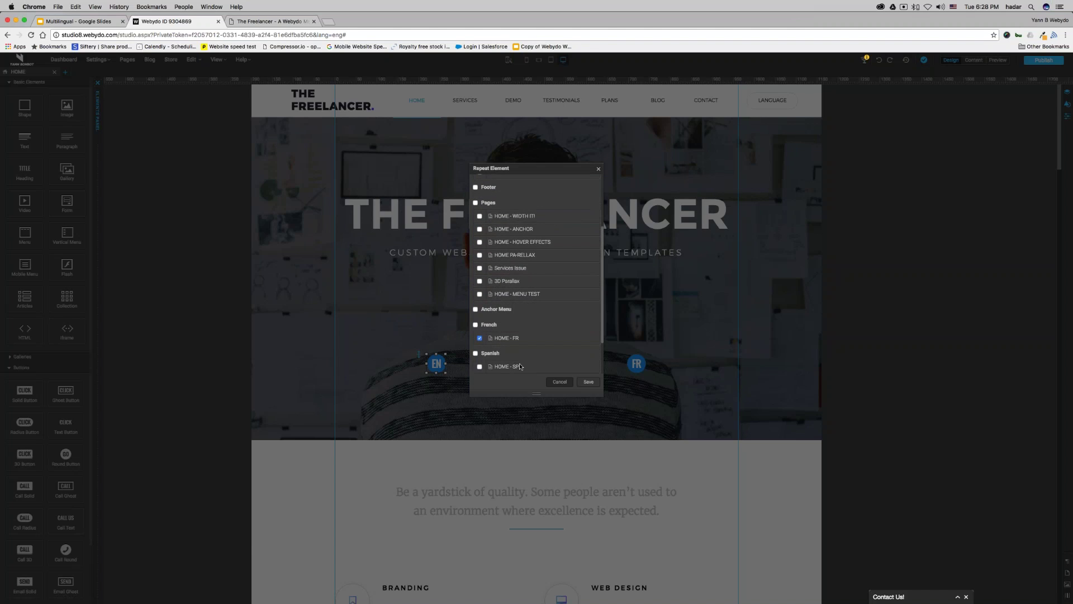
click(589, 382)
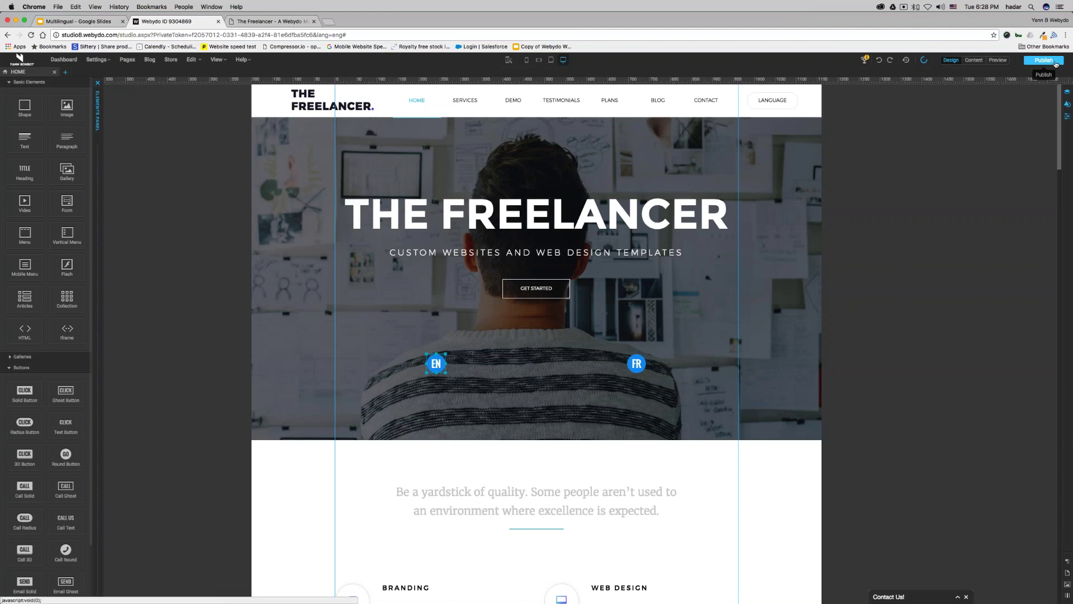
Step: Republish the website and try the repeated EN and FR round buttons on the live site
click(1055, 64)
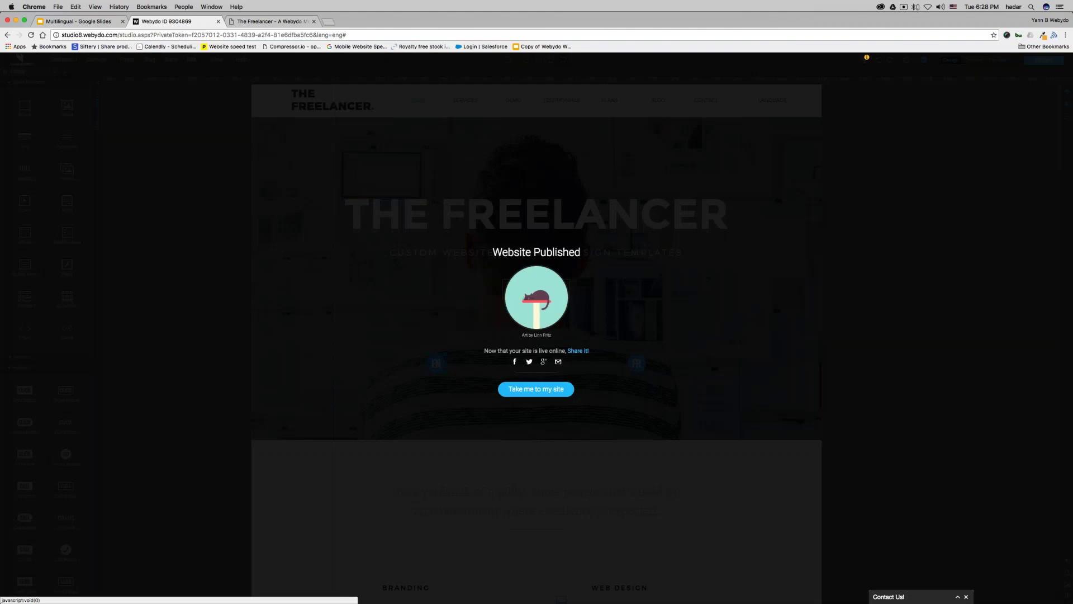
click(536, 386)
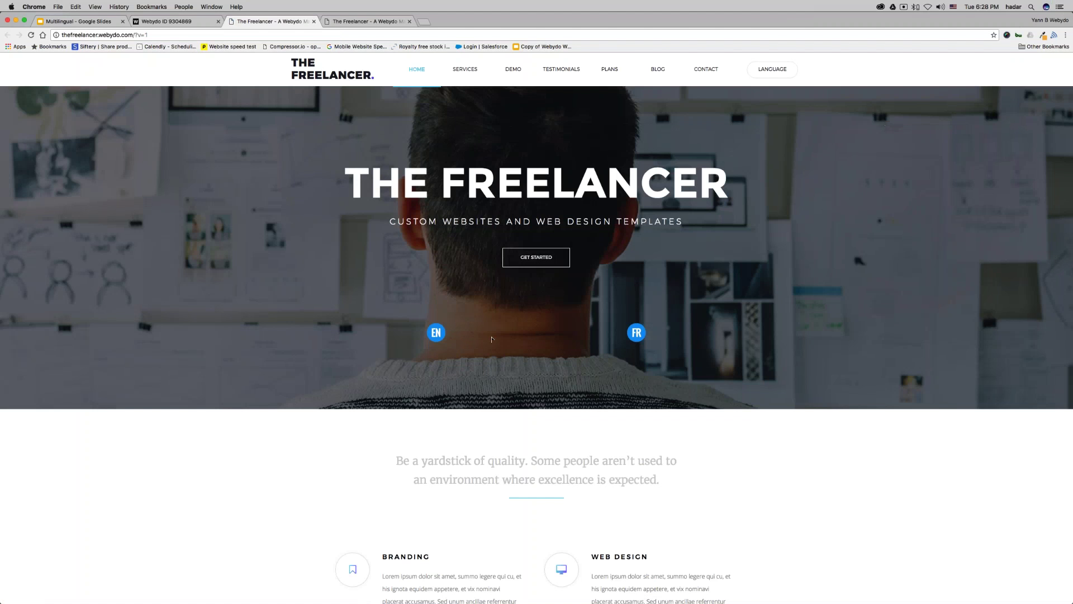
click(436, 332)
click(637, 334)
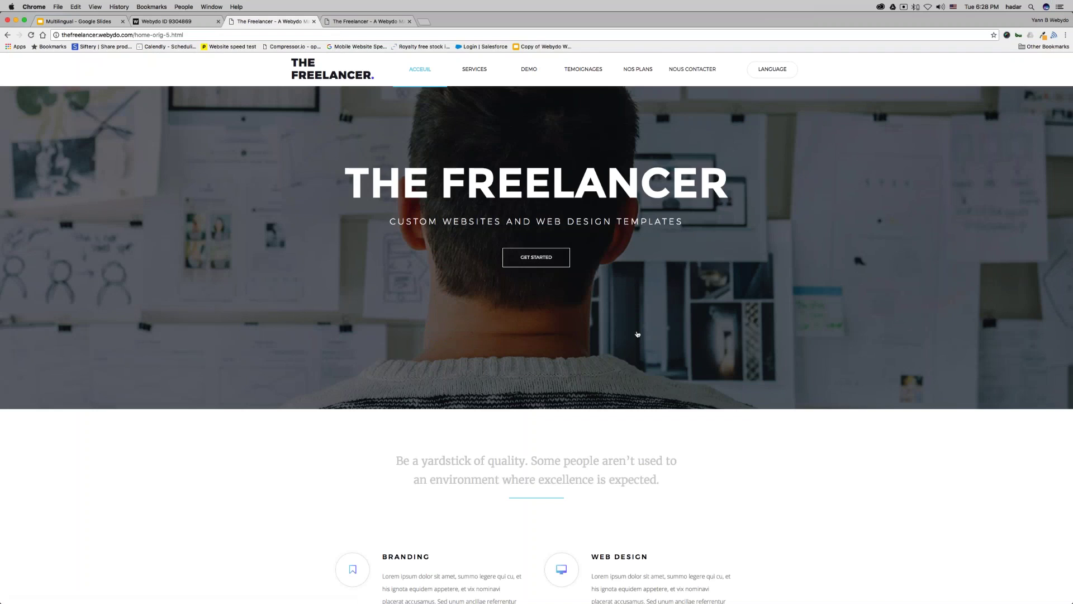
Step: Return to the editor, check the FR round button's repeat pages, and link the button to the HOME - FR page
click(166, 21)
click(637, 364)
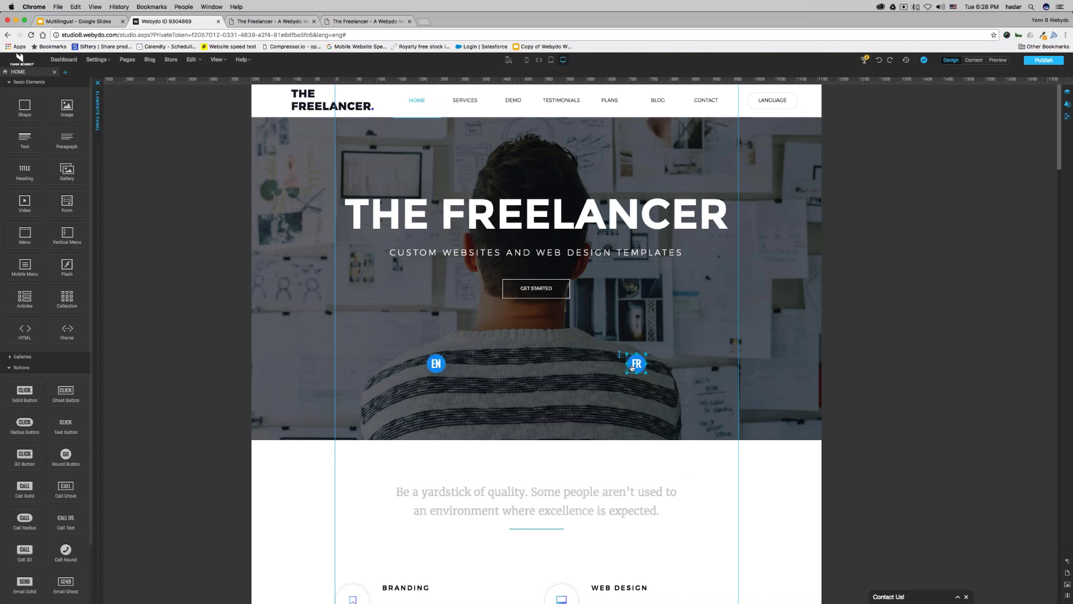
right_click(634, 366)
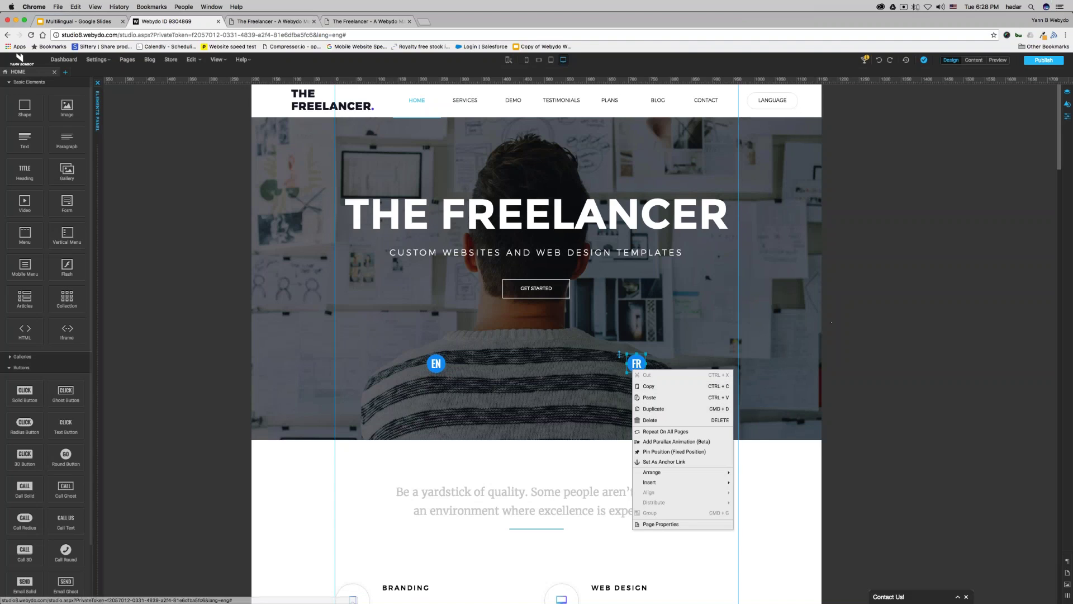
click(636, 367)
click(637, 367)
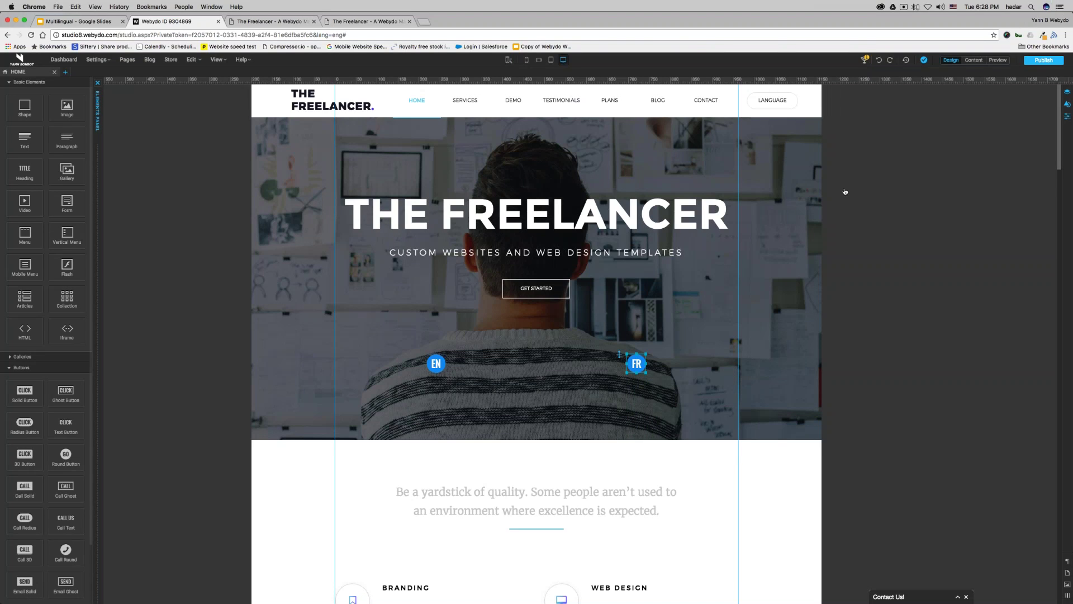
click(1066, 117)
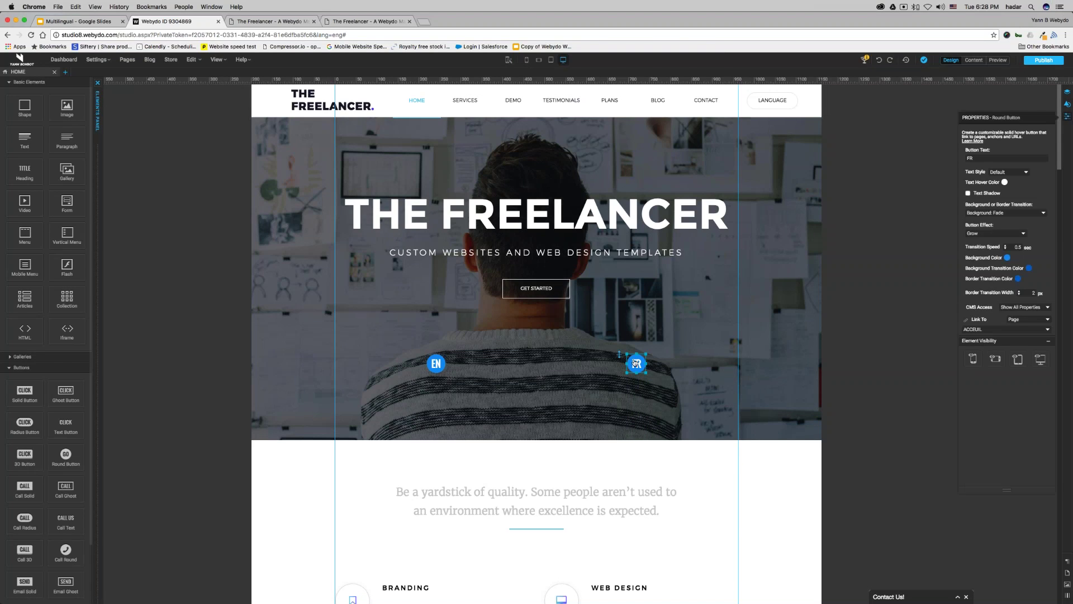
right_click(635, 364)
click(657, 427)
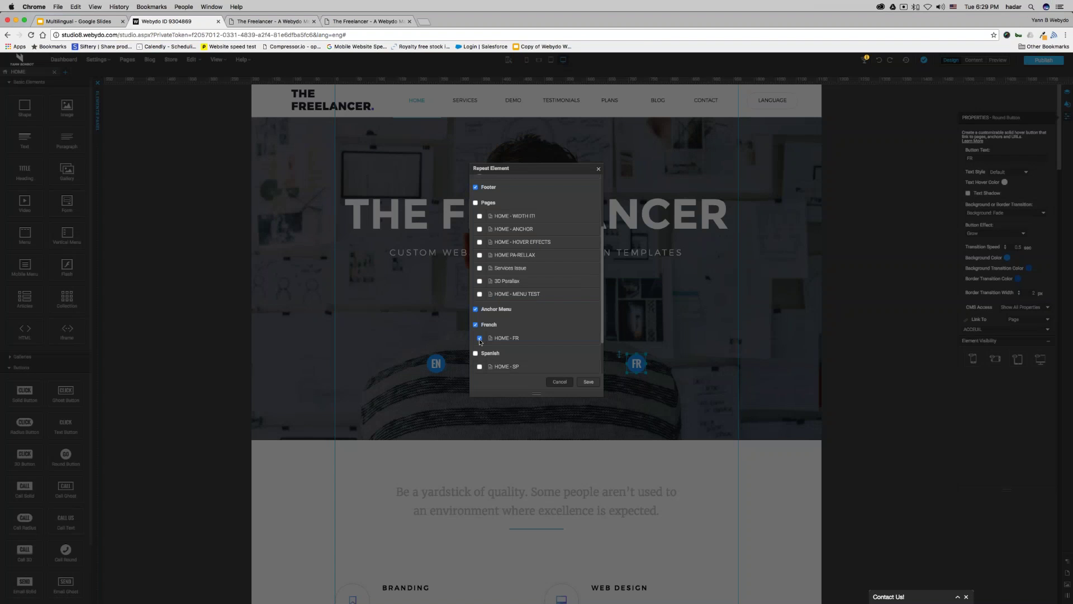
click(588, 382)
click(1017, 329)
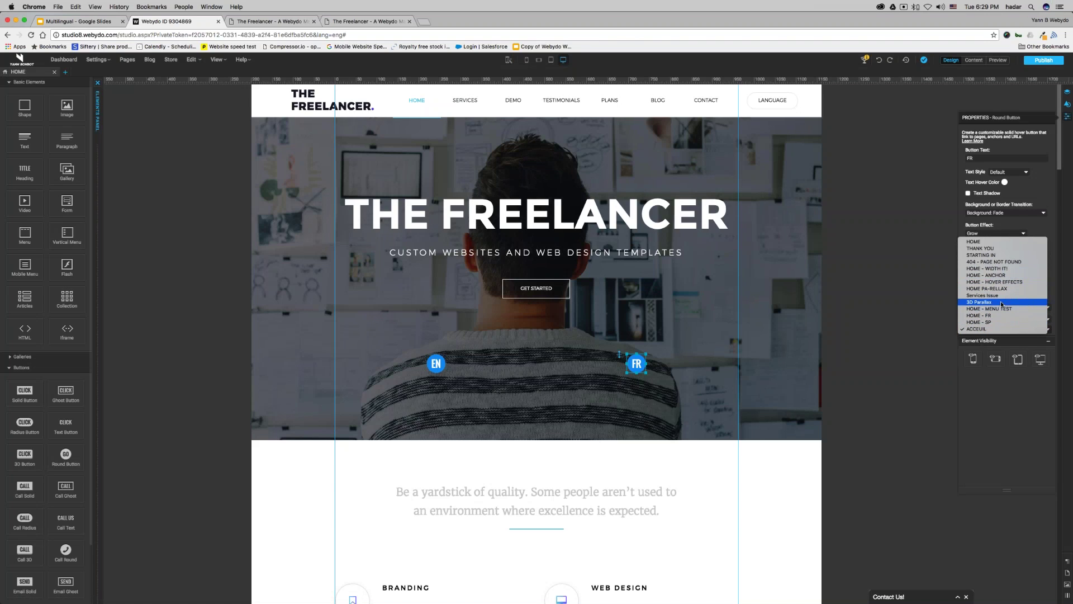
click(999, 315)
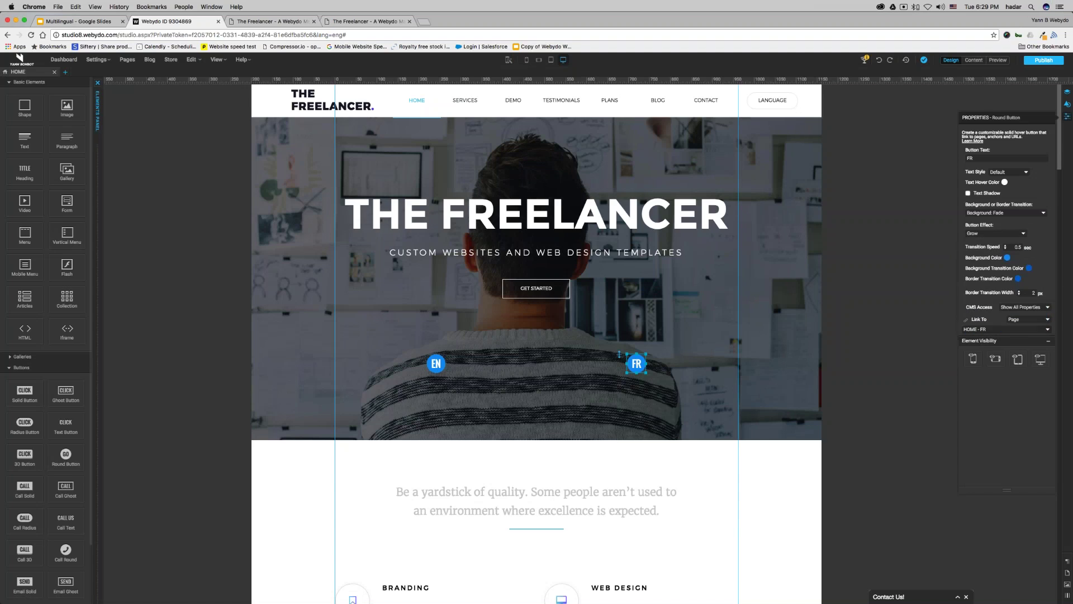
Step: Publish the changed link and test switching between the French and English home pages with the FR and EN buttons
click(1043, 60)
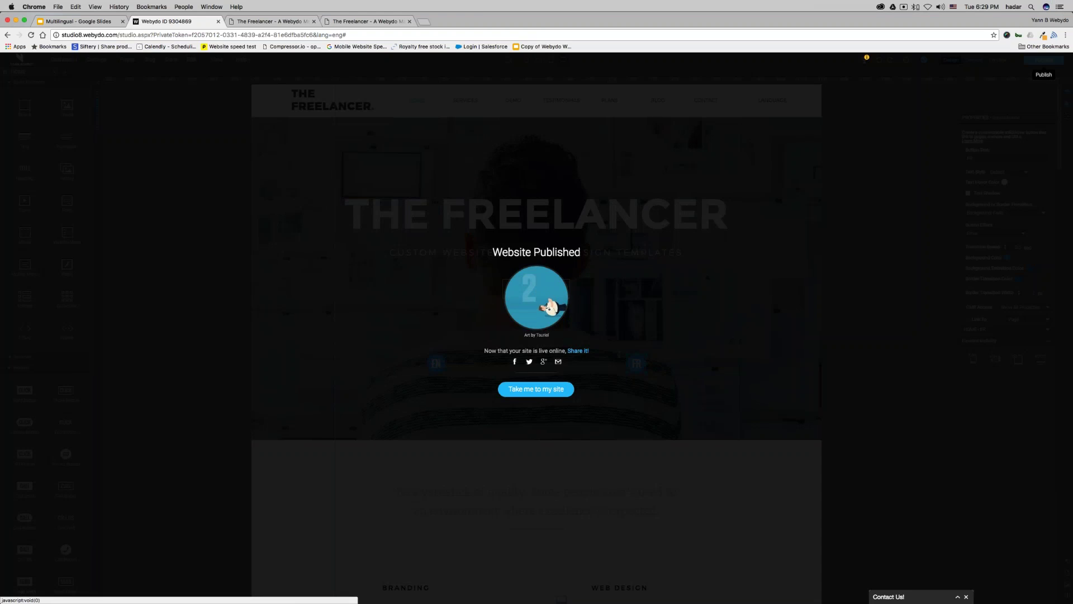
click(551, 304)
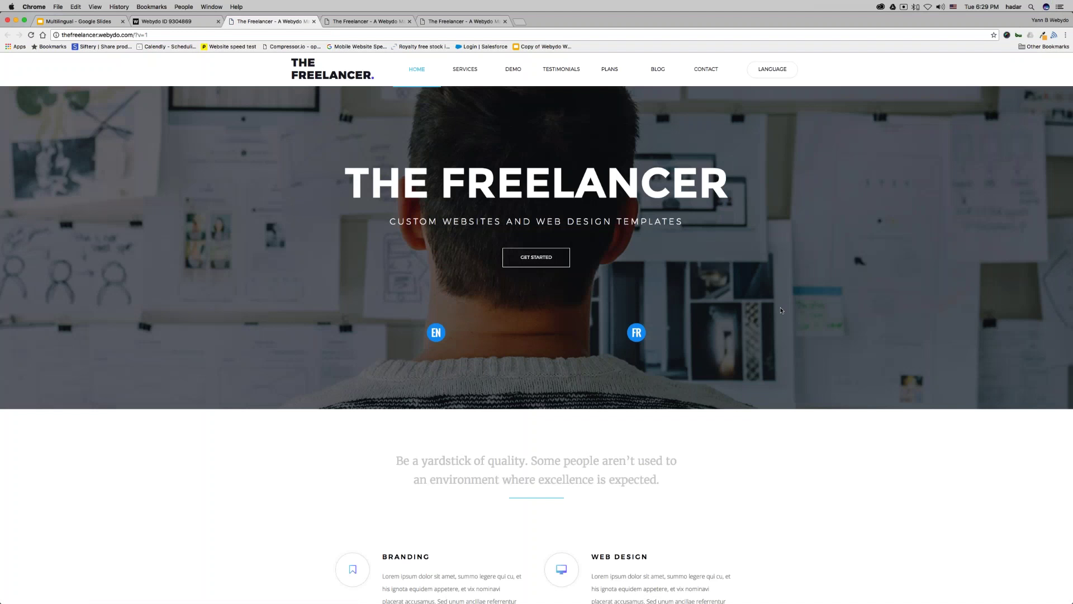
click(639, 337)
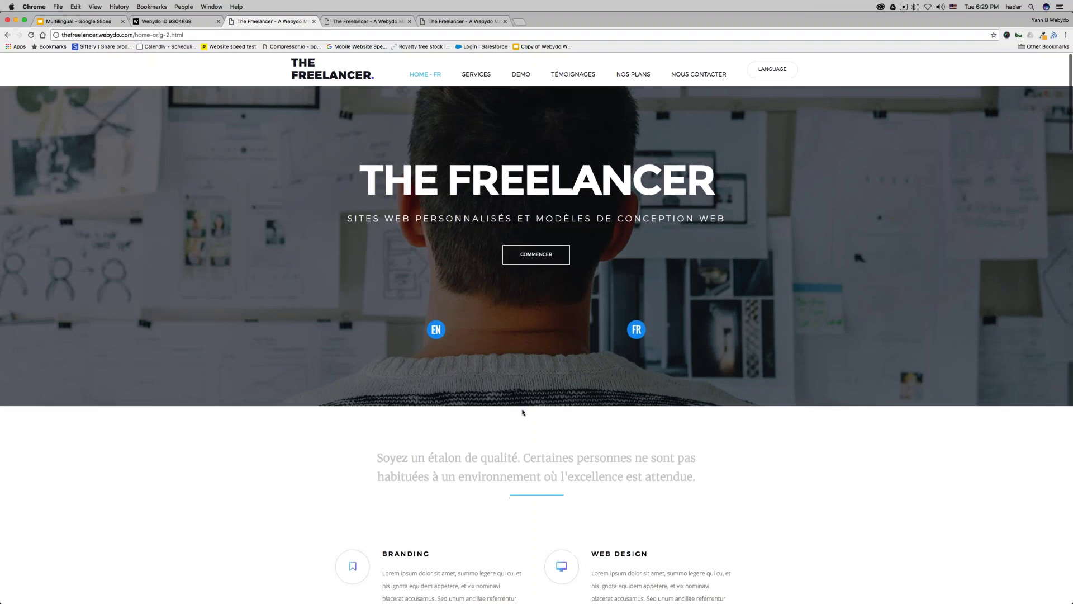
scroll(522, 413, down, 5)
scroll(522, 412, up, 5)
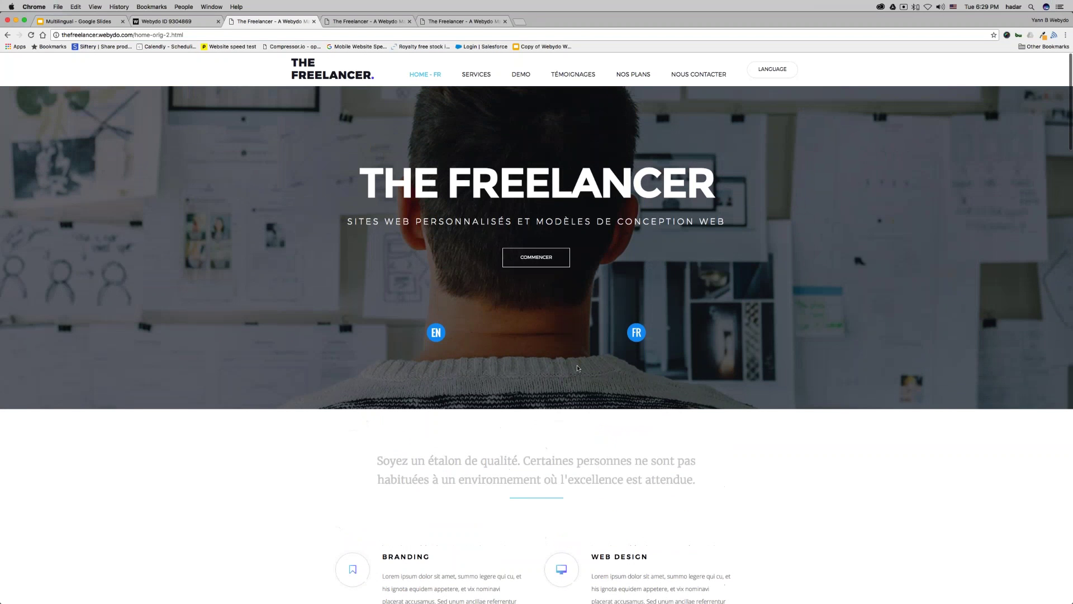
click(433, 333)
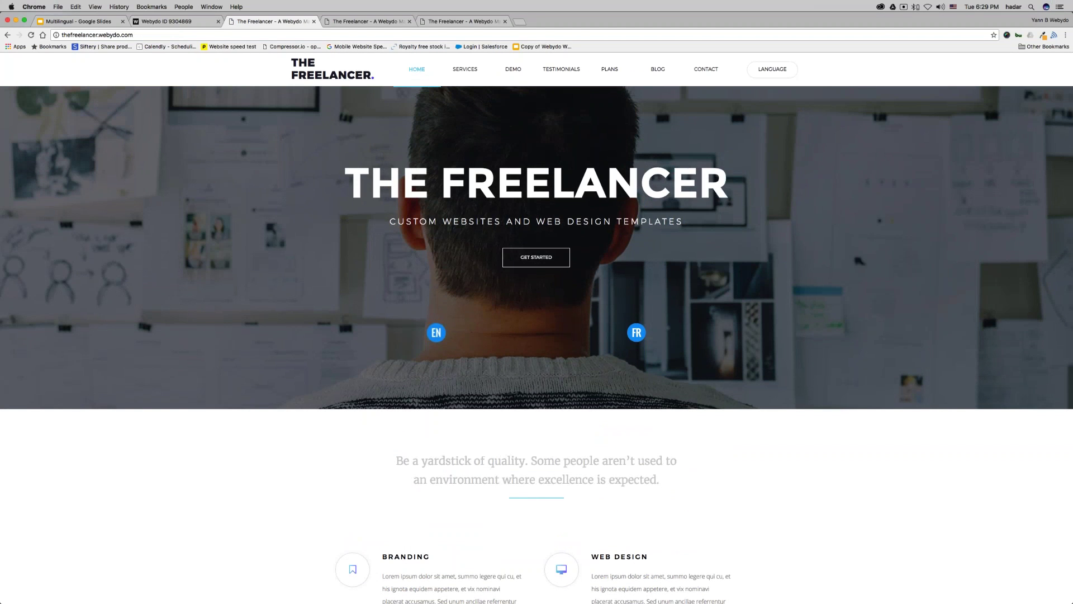
click(640, 331)
click(435, 333)
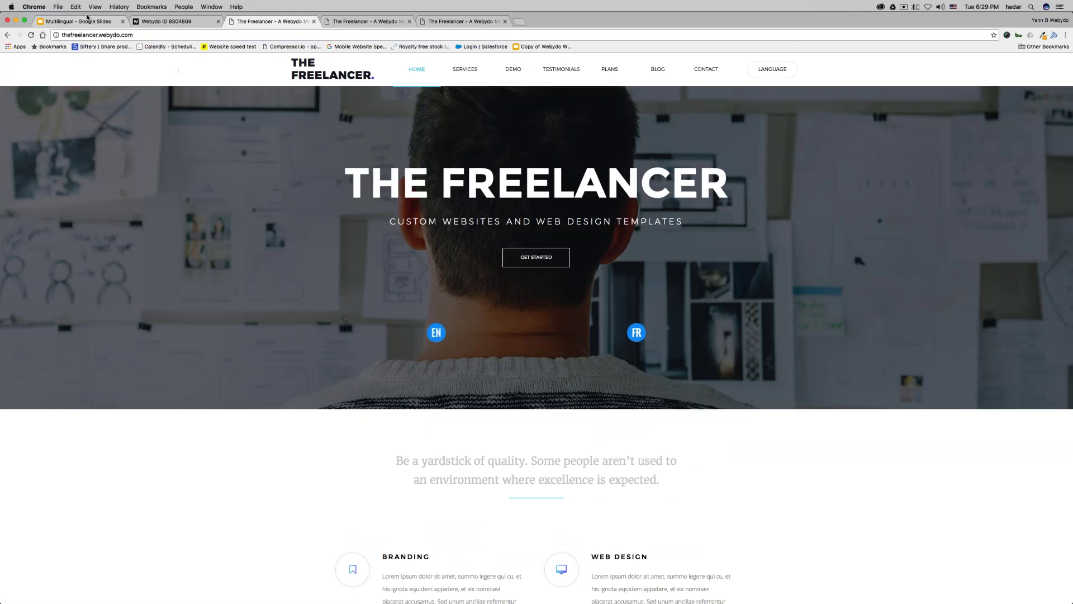
Step: Switch to the Google Slides presentation and go through the Buttons Language cheat sheet
click(87, 18)
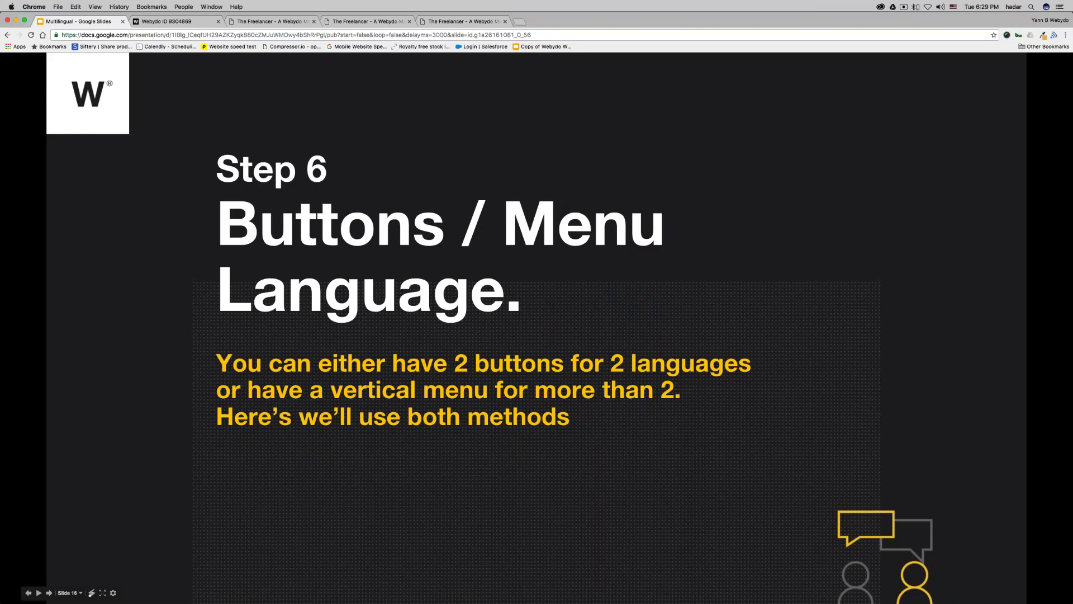
key(Right)
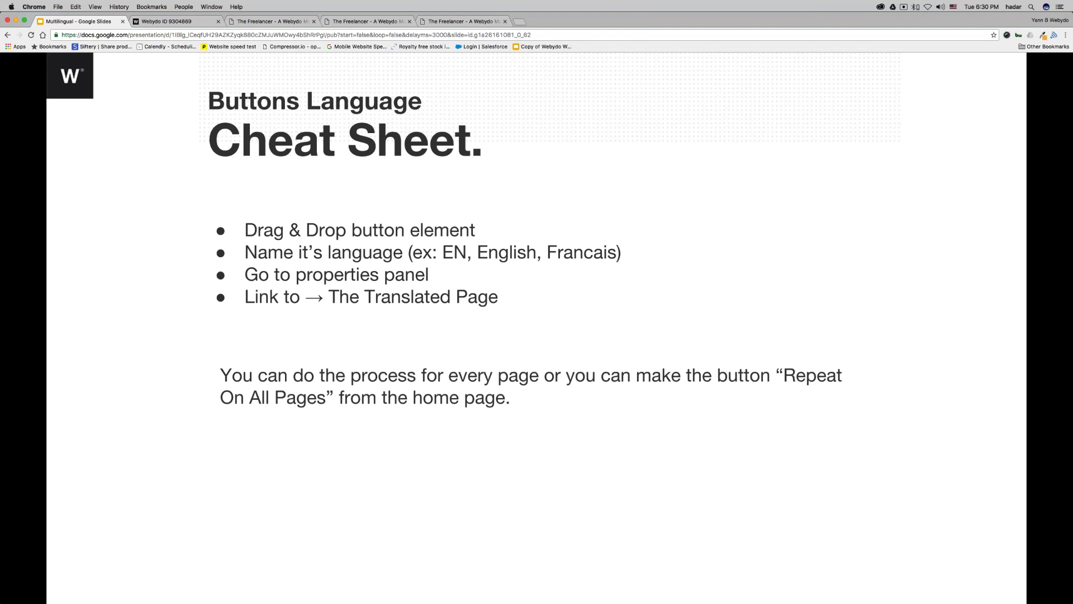
key(Right)
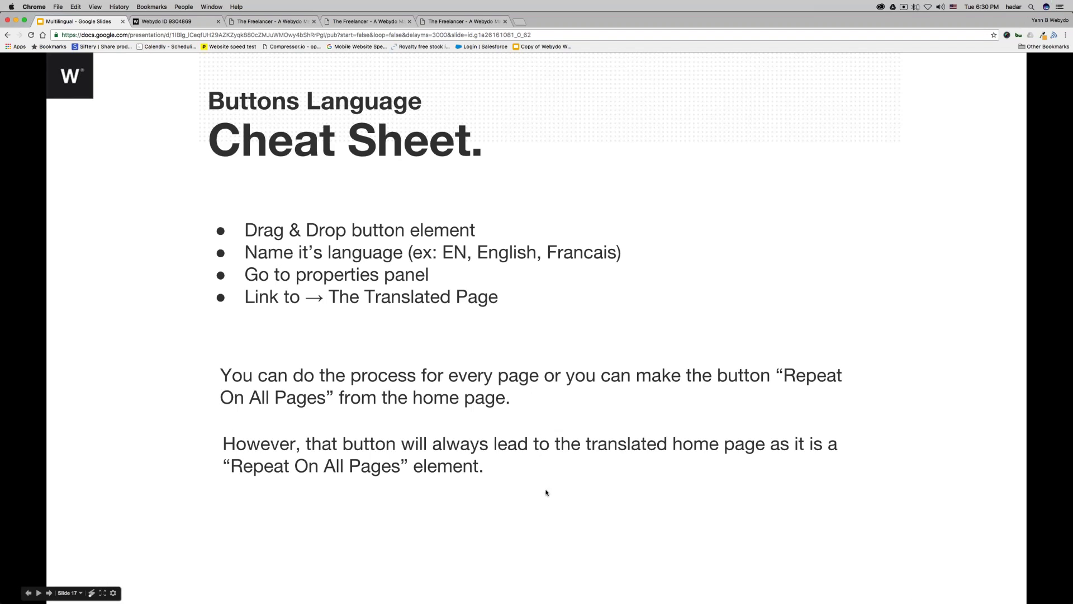
Step: Switch back to the Webydo editor and delete the FR and EN round buttons from the HOME page
click(150, 25)
mouse_move(771, 102)
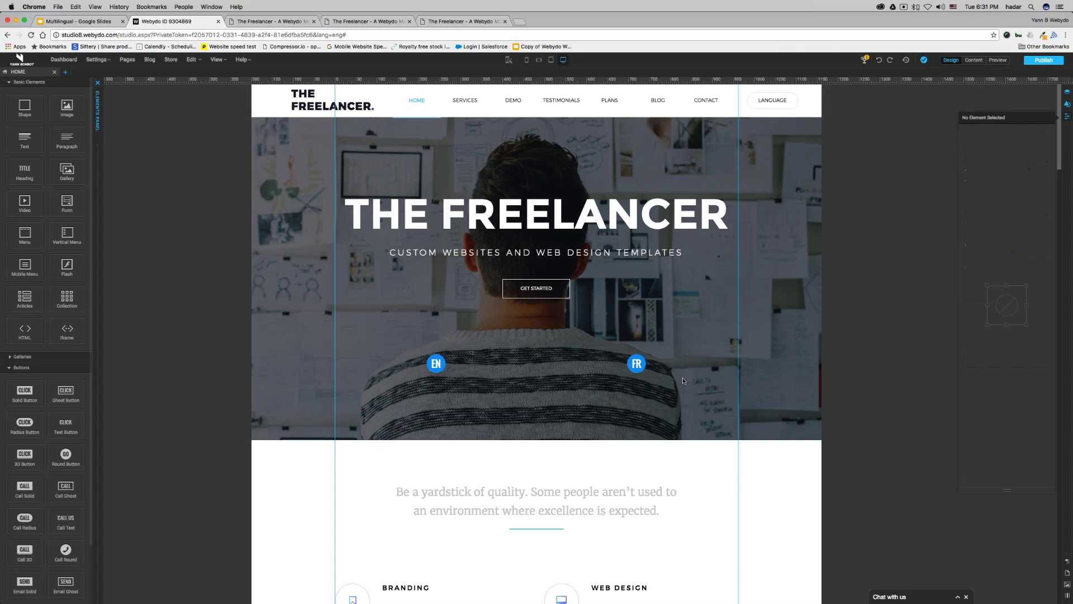
key(Delete)
click(436, 363)
key(Delete)
Step: Look through the French and Spanish menus in Pages & Navigation, and rename the Top Menu to English
click(127, 59)
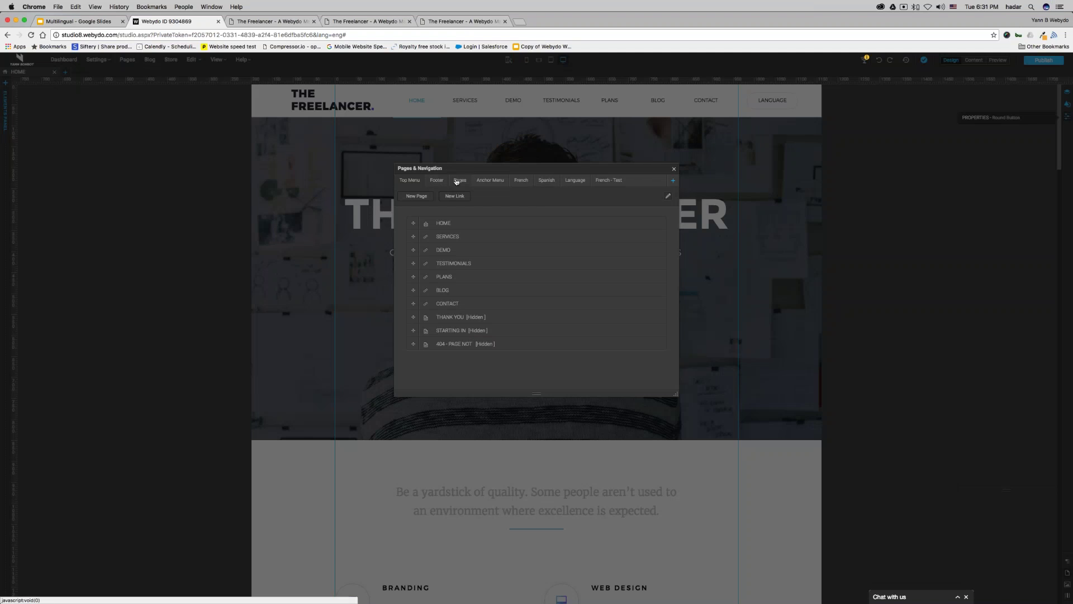
click(527, 182)
click(548, 183)
key(Escape)
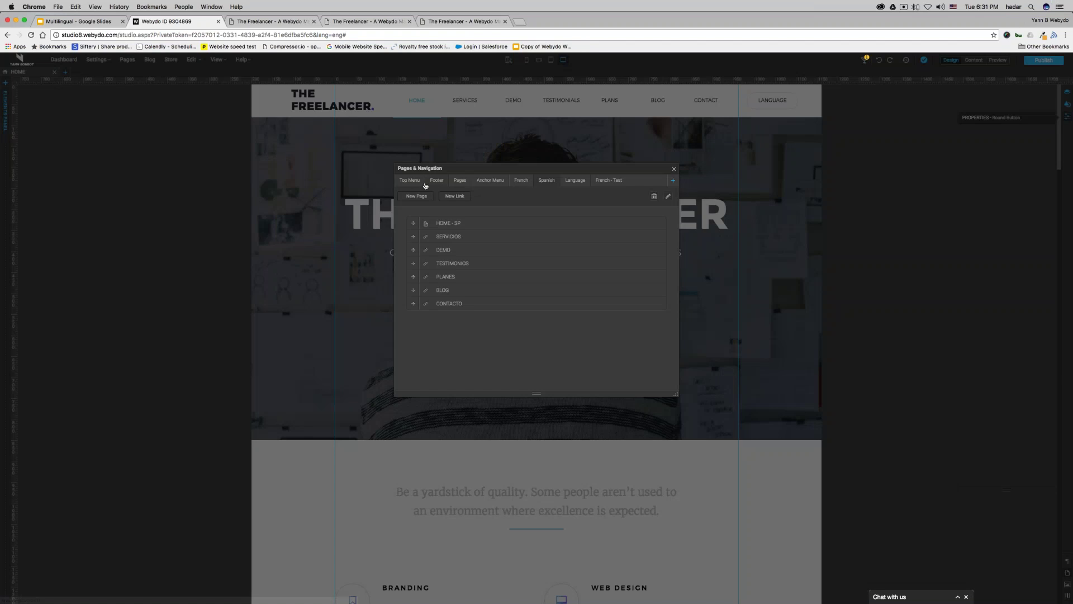
click(410, 182)
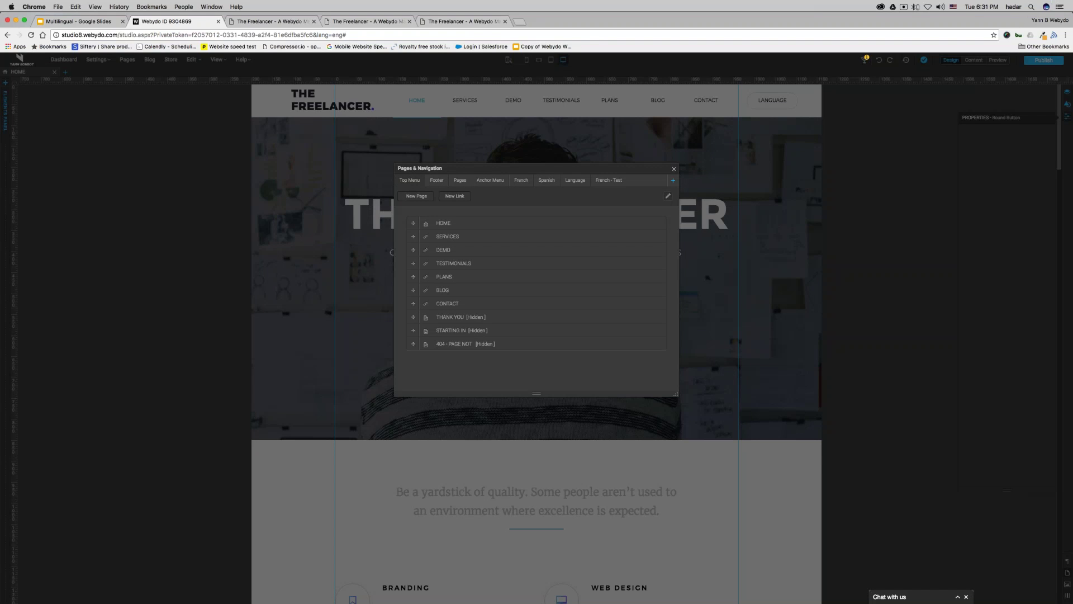
click(668, 198)
triple_click(447, 197)
text(En)
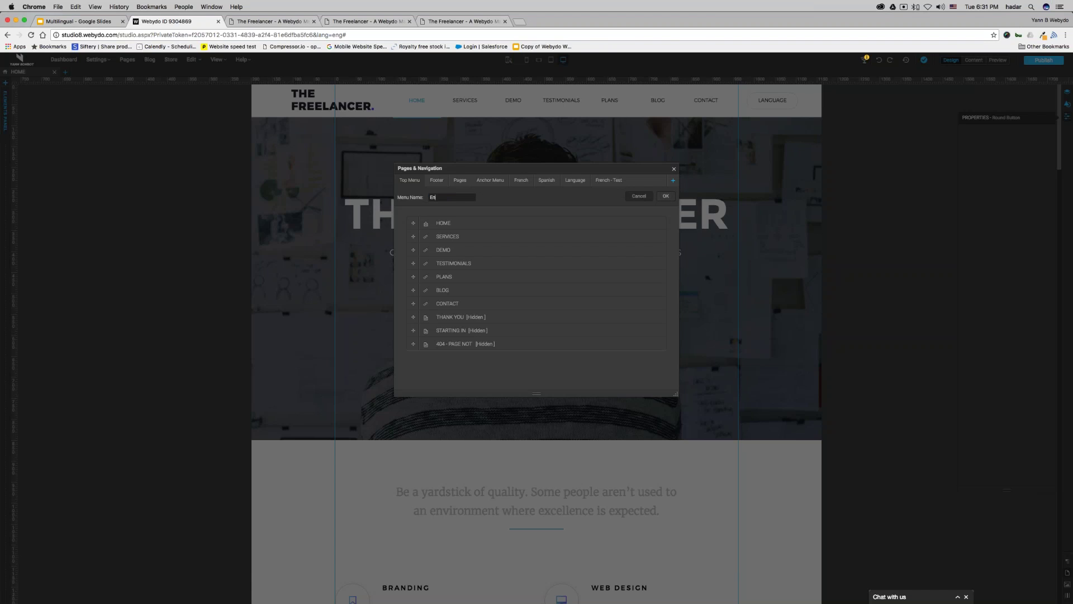
text(glish)
key(Return)
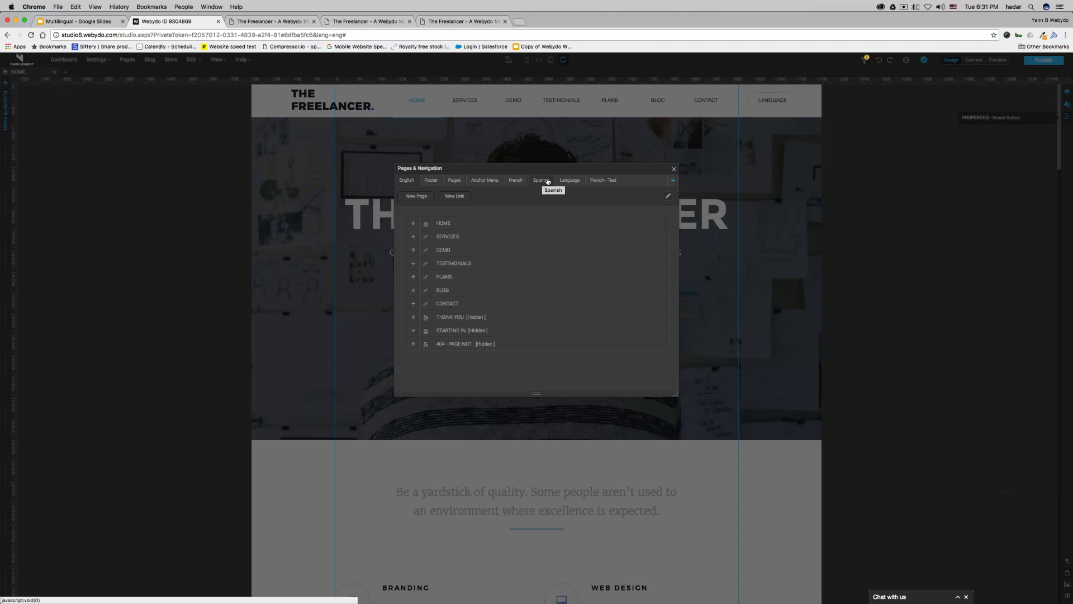
Step: Check the page link settings of the ENGLISH, FRANÇAIS and ESPAÑOL items in the Language menu
click(566, 181)
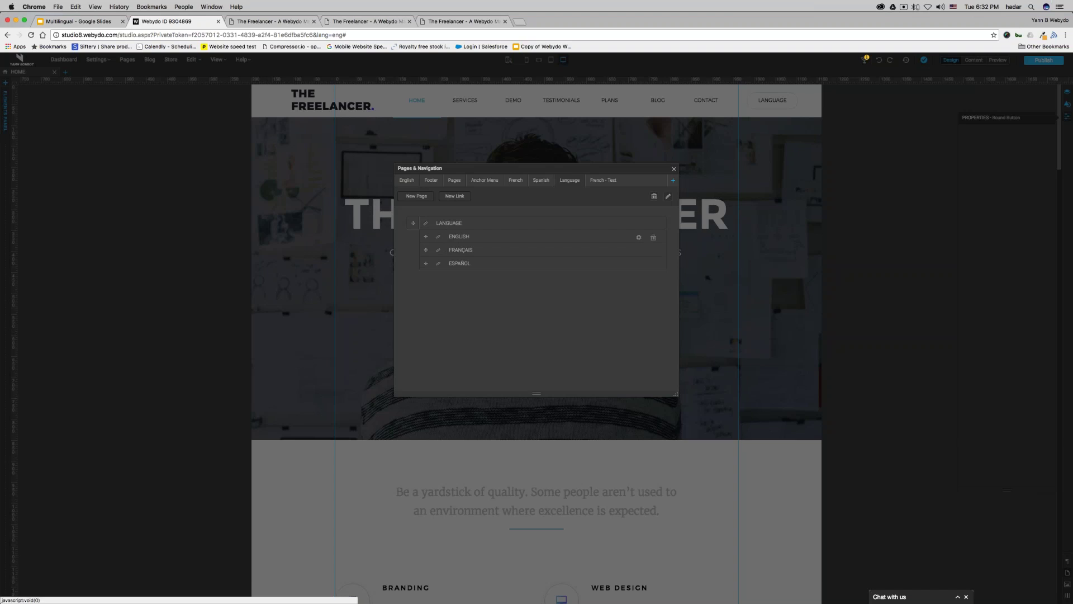
click(638, 237)
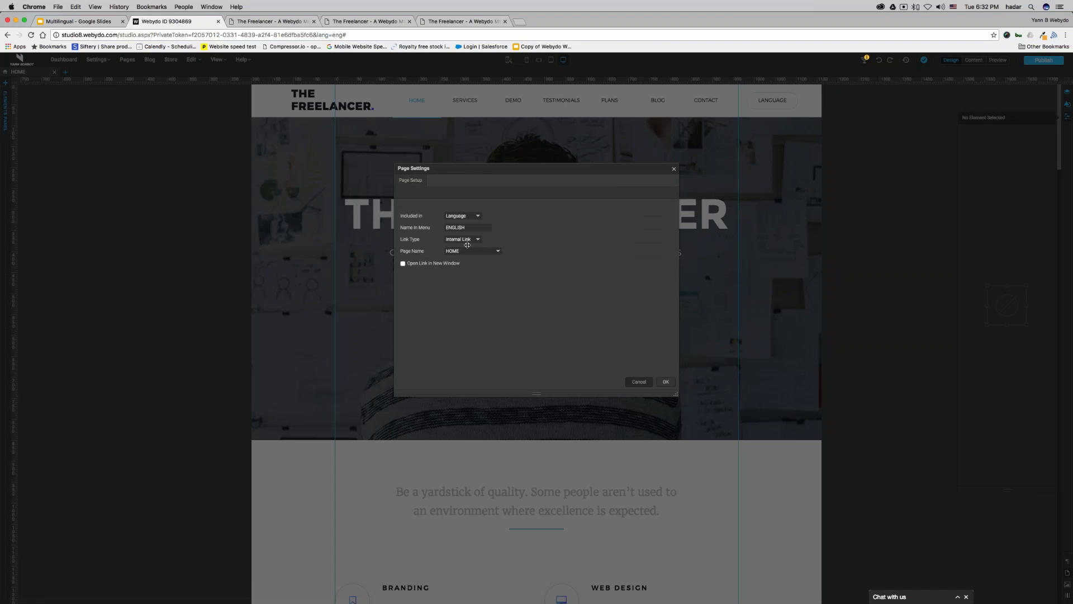
key(Escape)
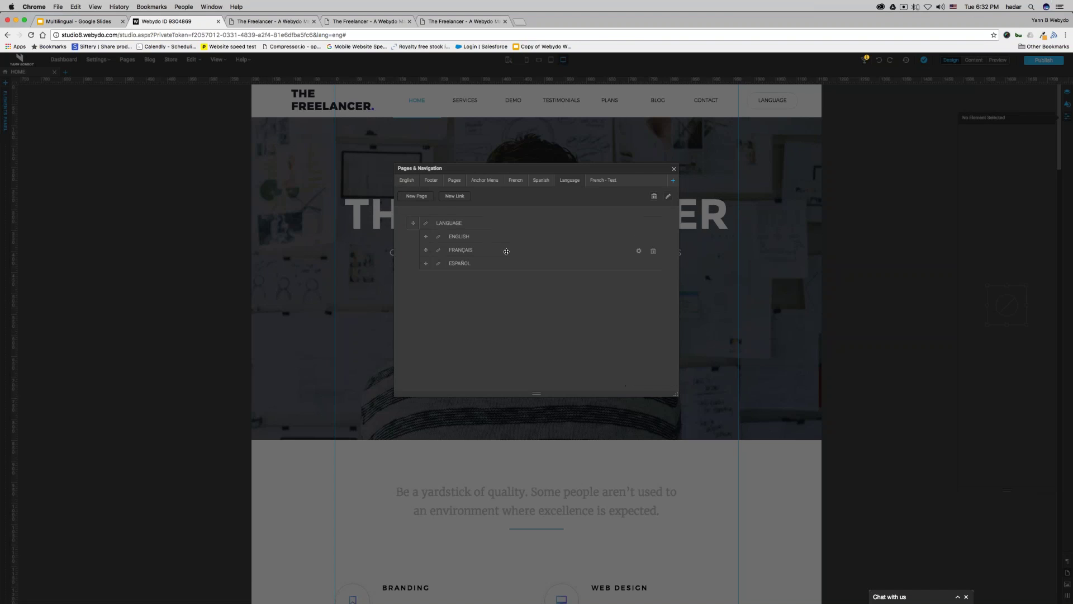
click(638, 251)
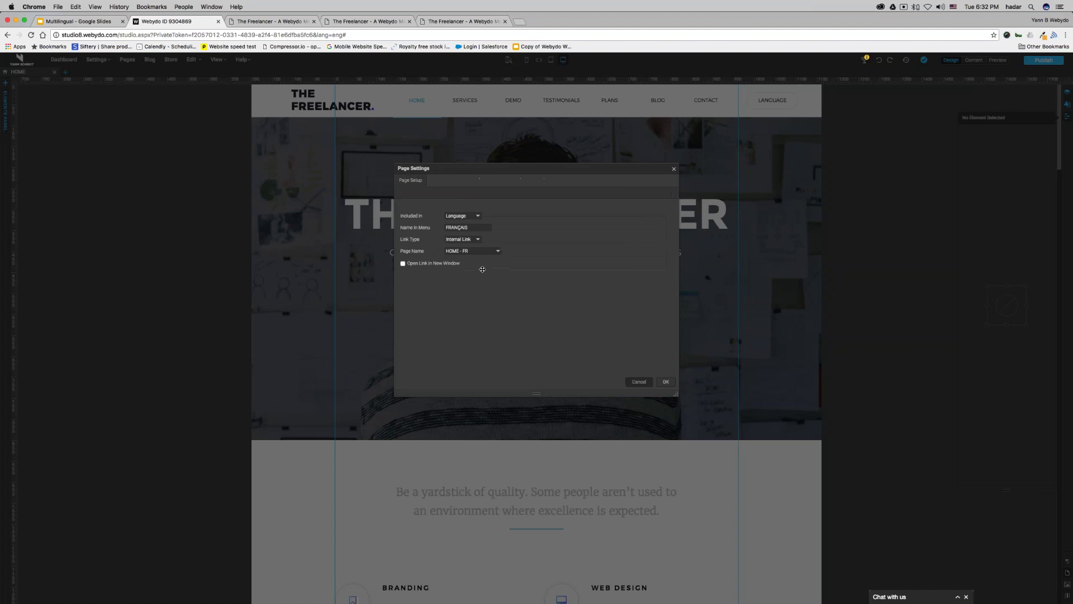
click(646, 384)
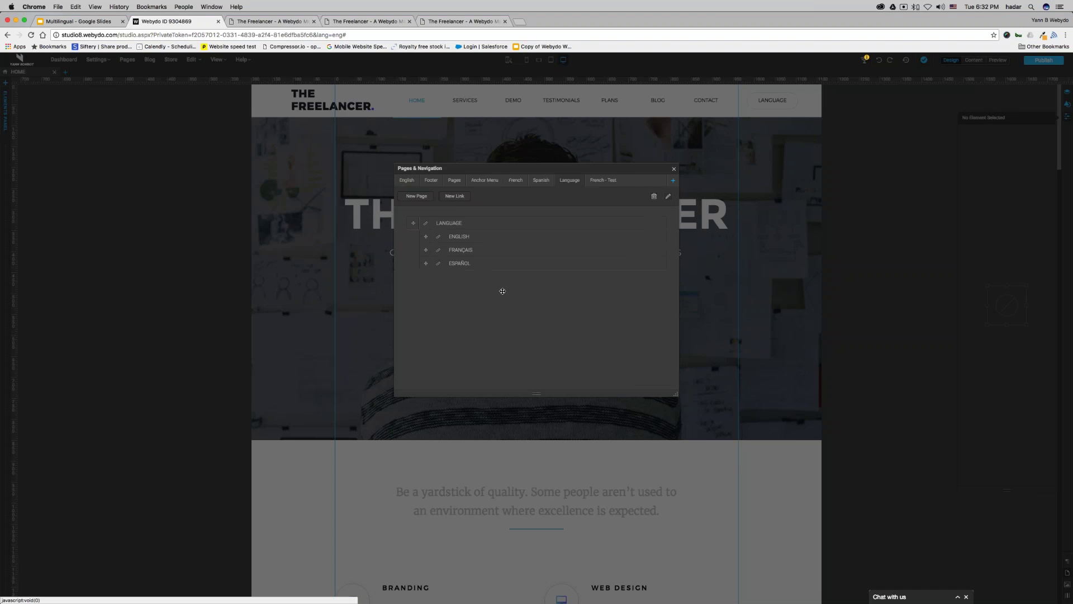
click(638, 264)
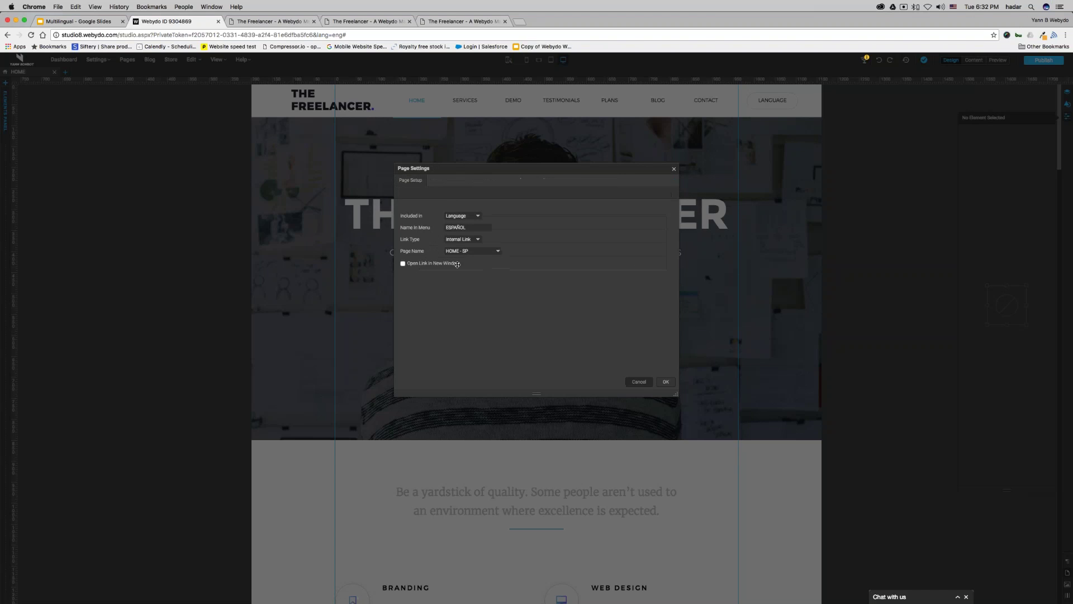
click(647, 383)
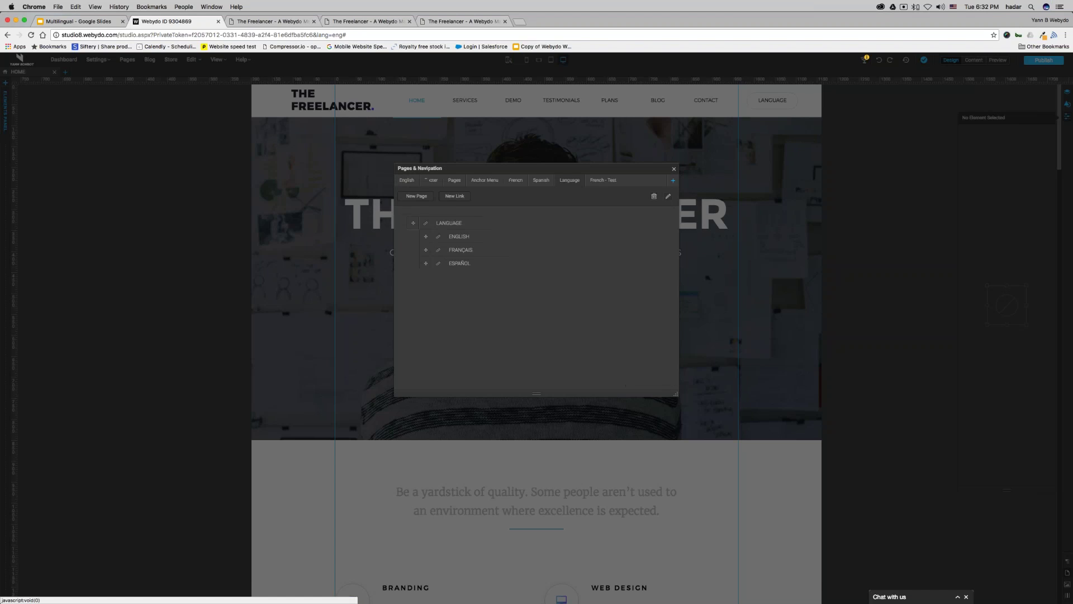
Step: Add a link named NEW HOME FR to the Language menu, pointing internally to the ACCEUIL page, and close Pages & Navigation
click(638, 251)
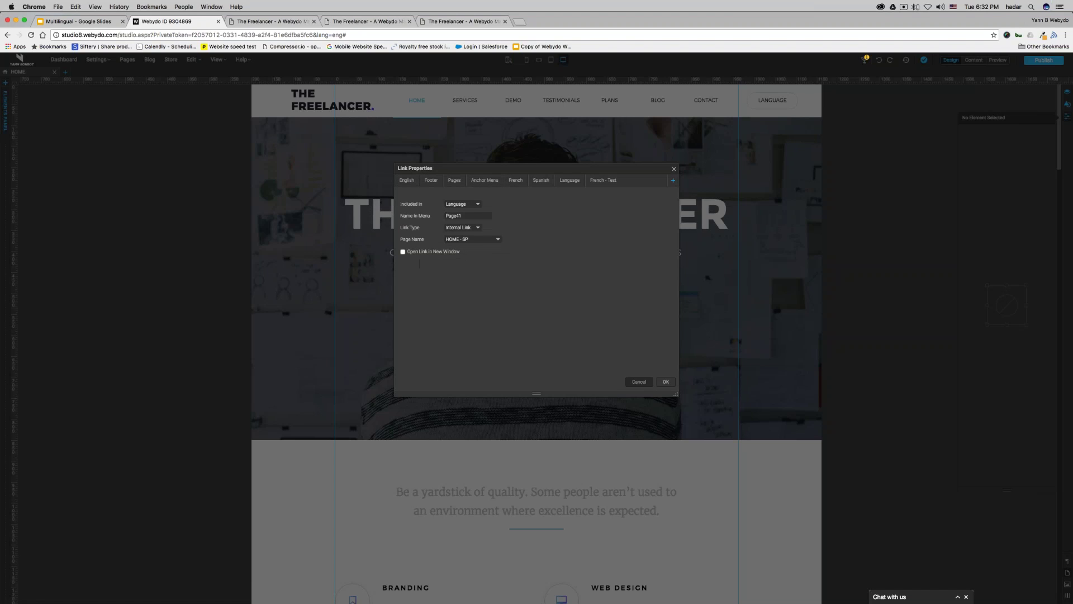
double_click(454, 216)
text(NEW HGOME)
key(BackSpace)
key(BackSpace)
key(BackSpace)
text(HONEE FRE)
click(466, 239)
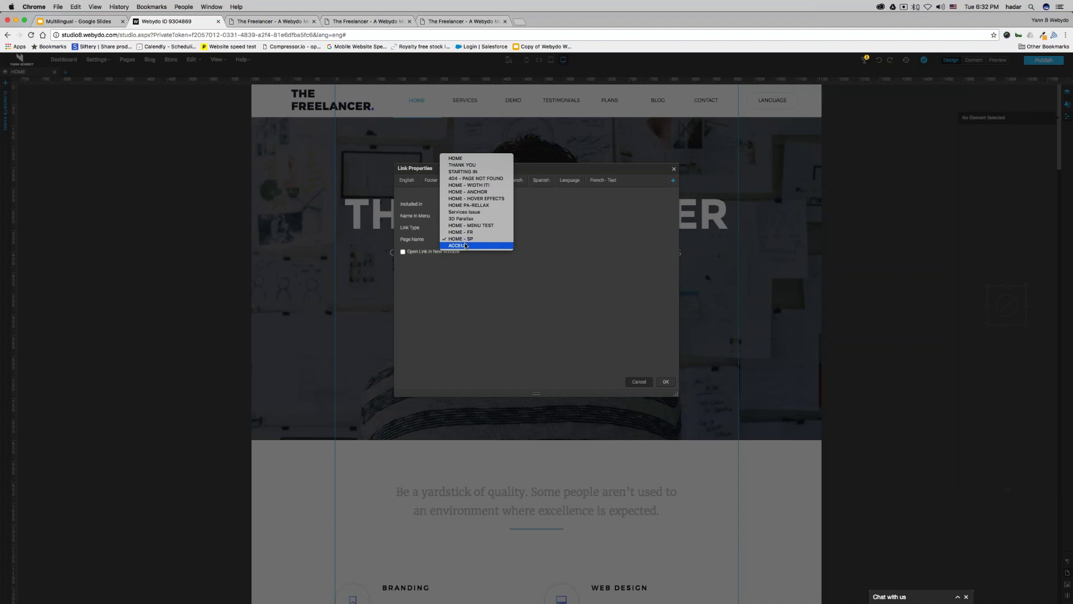
click(465, 245)
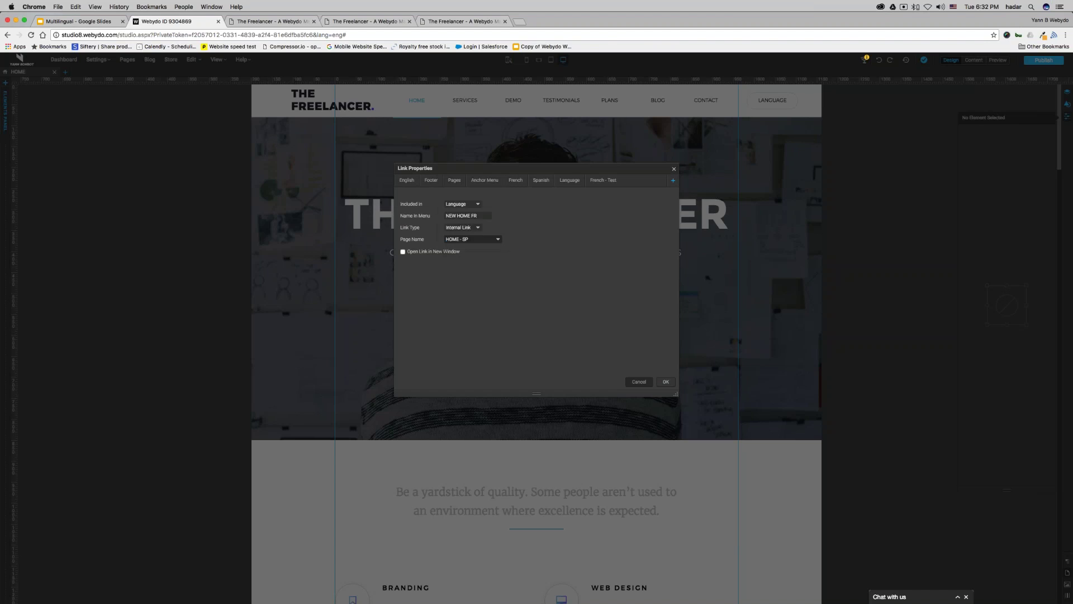
click(666, 382)
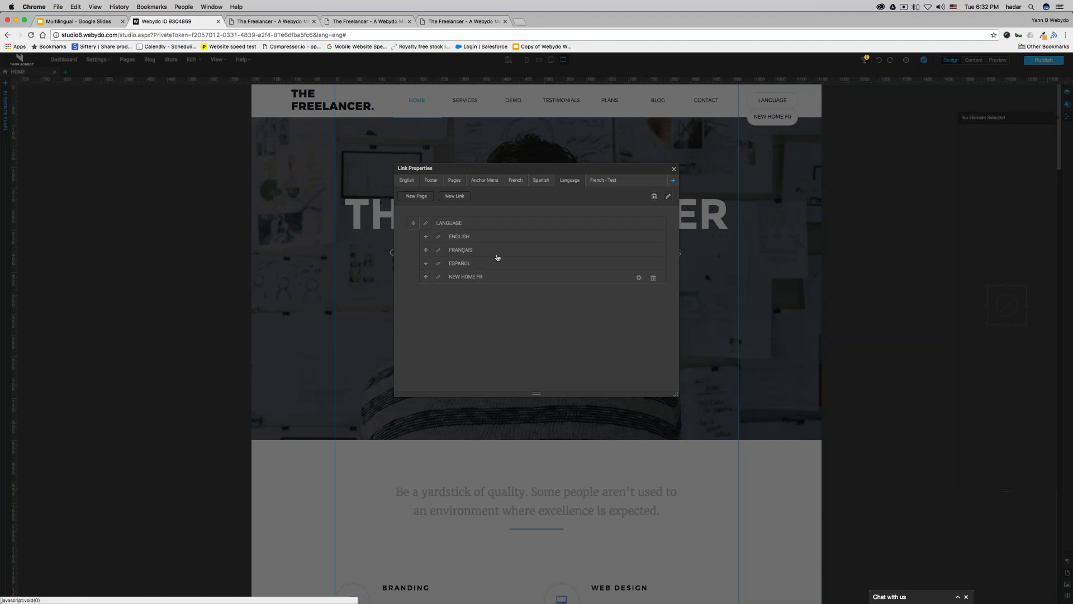
click(673, 169)
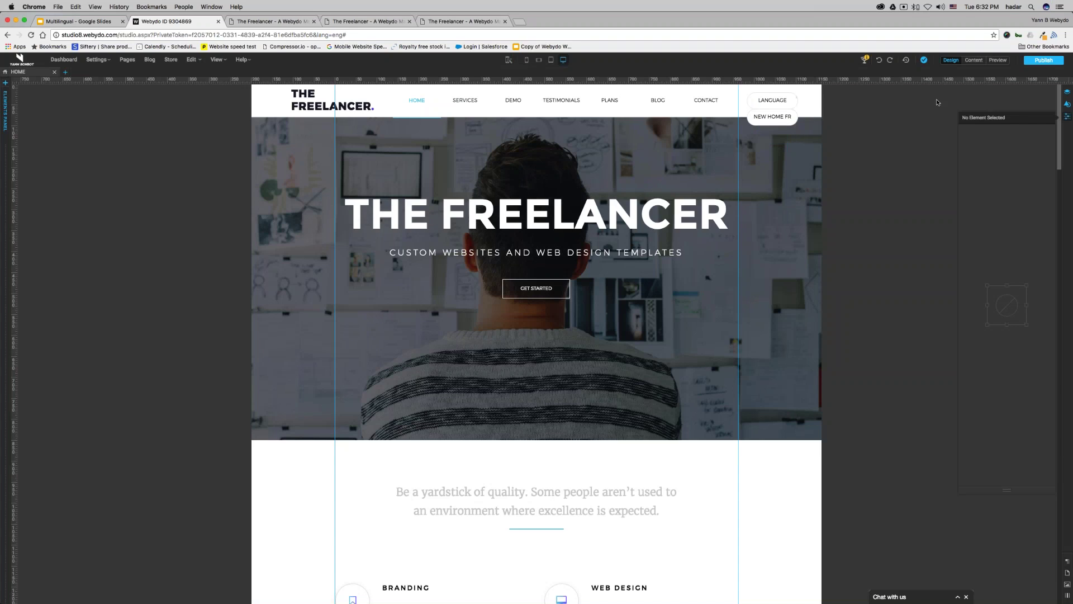
Step: Publish the site, test the NEW HOME FR link in the live language menu, and look over the French home page
click(1043, 60)
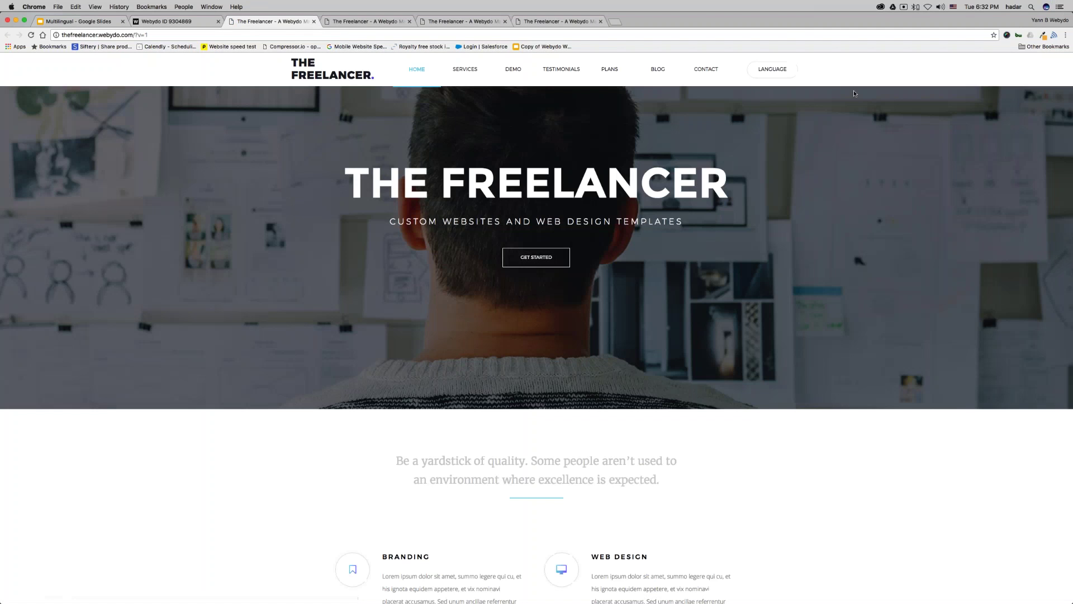
mouse_move(773, 69)
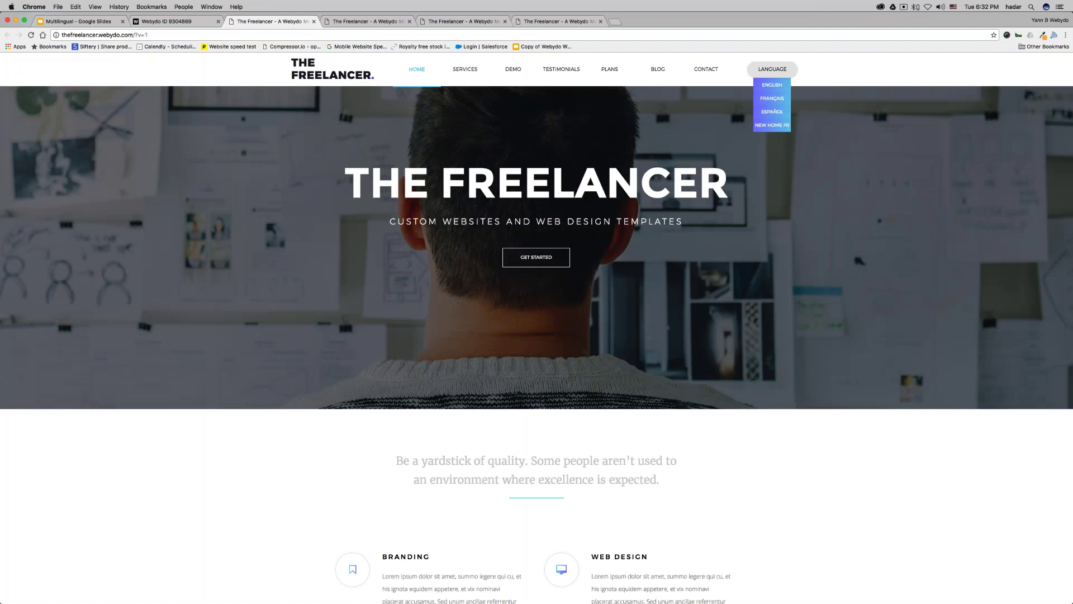
click(776, 125)
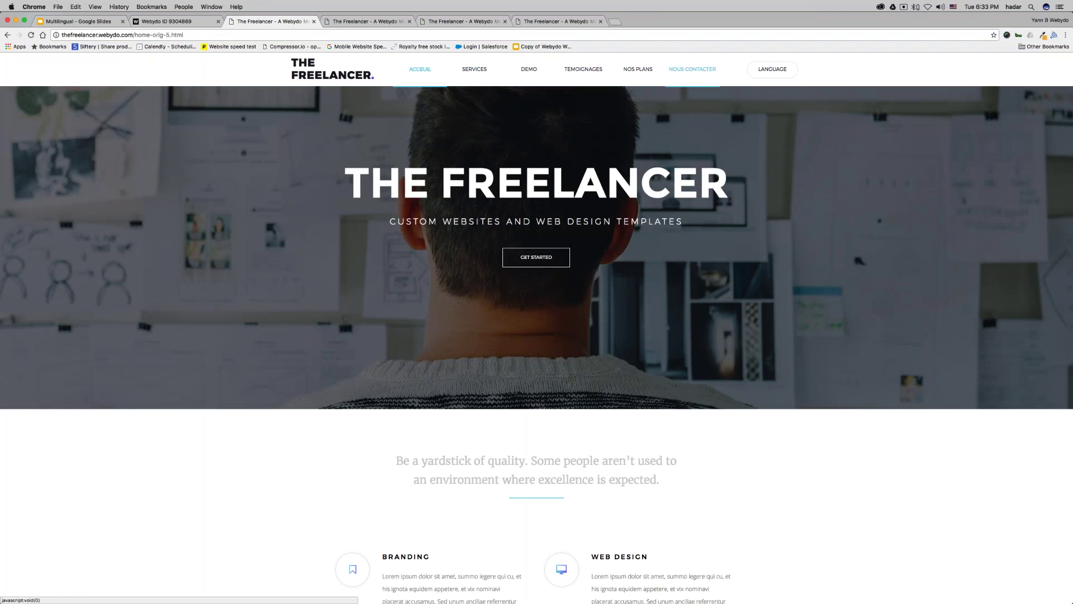
click(773, 69)
scroll(558, 300, down, 20)
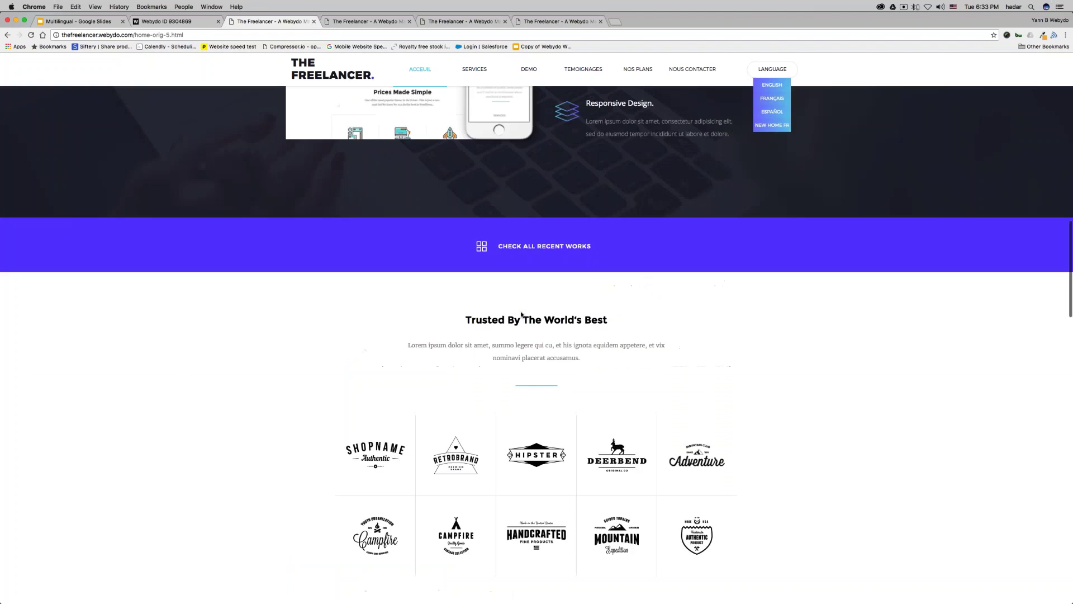
scroll(521, 315, up, 20)
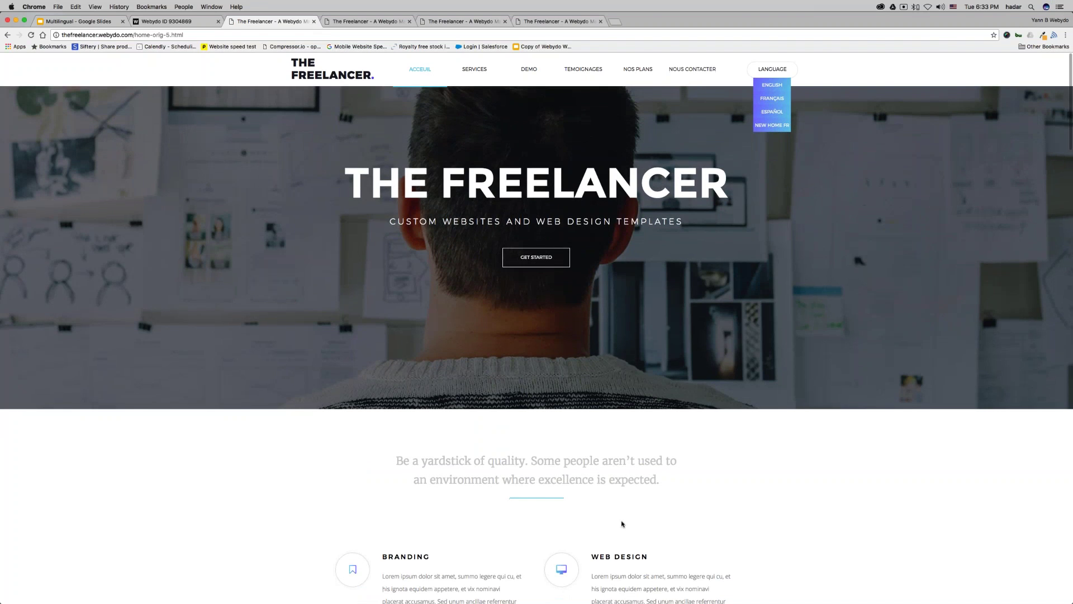
scroll(622, 523, down, 5)
scroll(622, 524, up, 5)
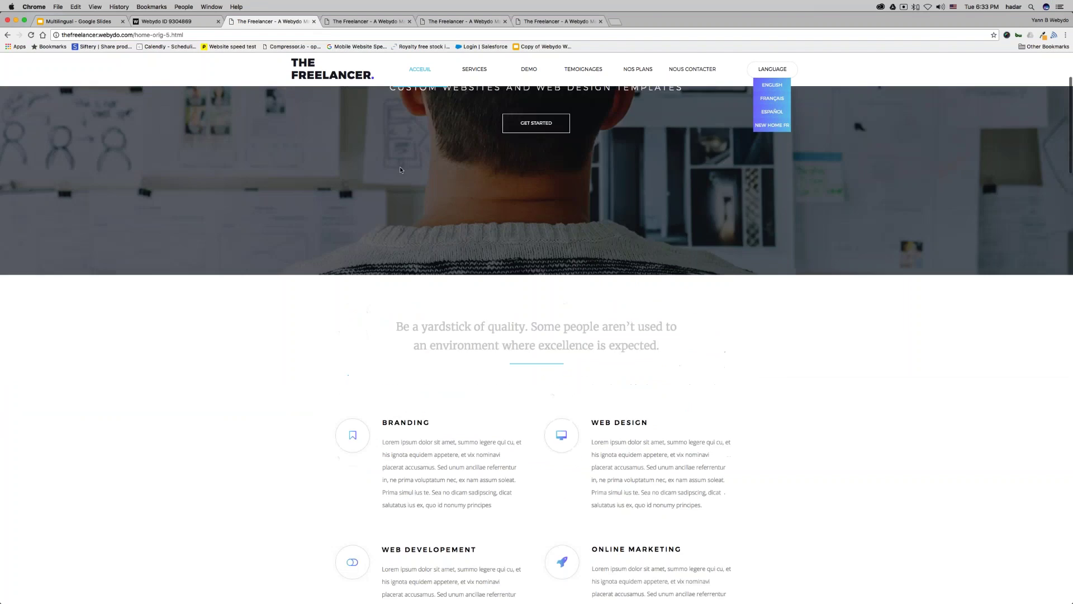
Step: Switch to the Google Slides presentation and advance to the Menu Language cheat sheet
click(78, 22)
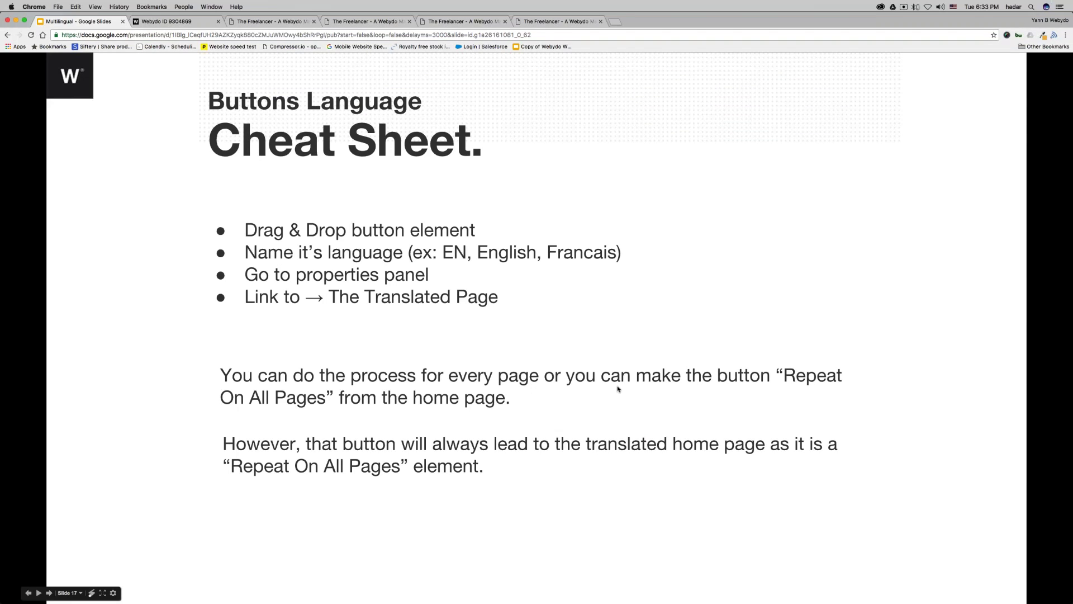
click(634, 316)
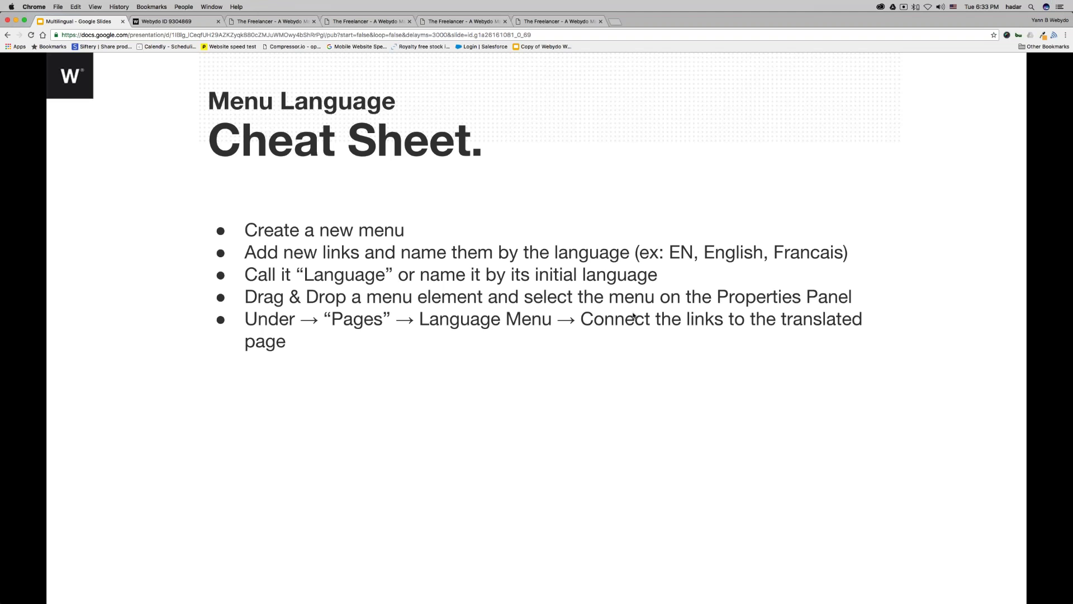
Step: Switch back to the Webydo editor and review which menus can be assigned to the language menu element, keeping Language selected
click(174, 23)
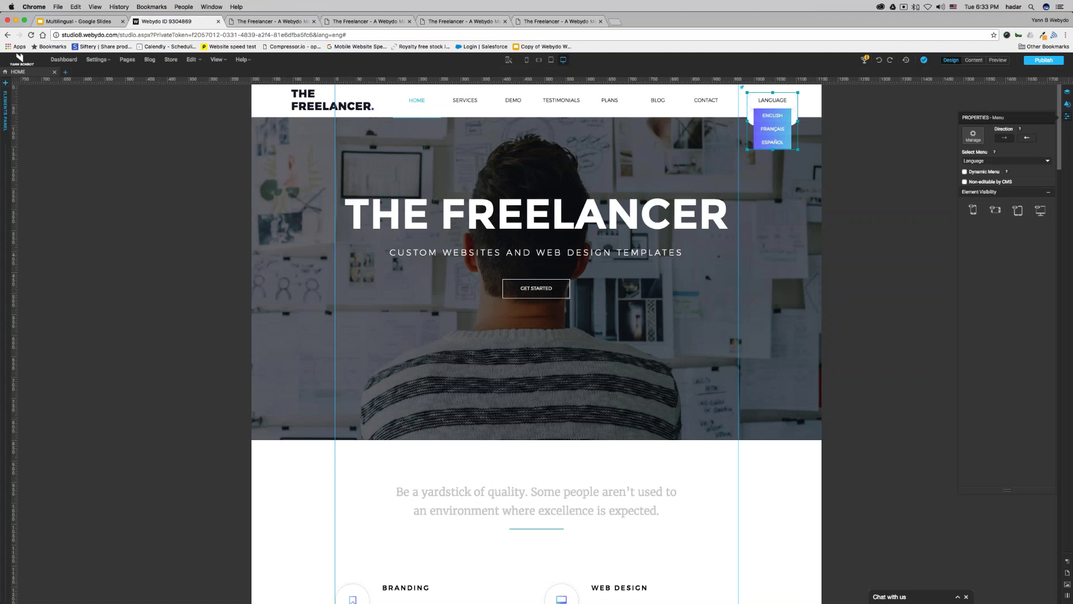
drag(1009, 153, 548, 181)
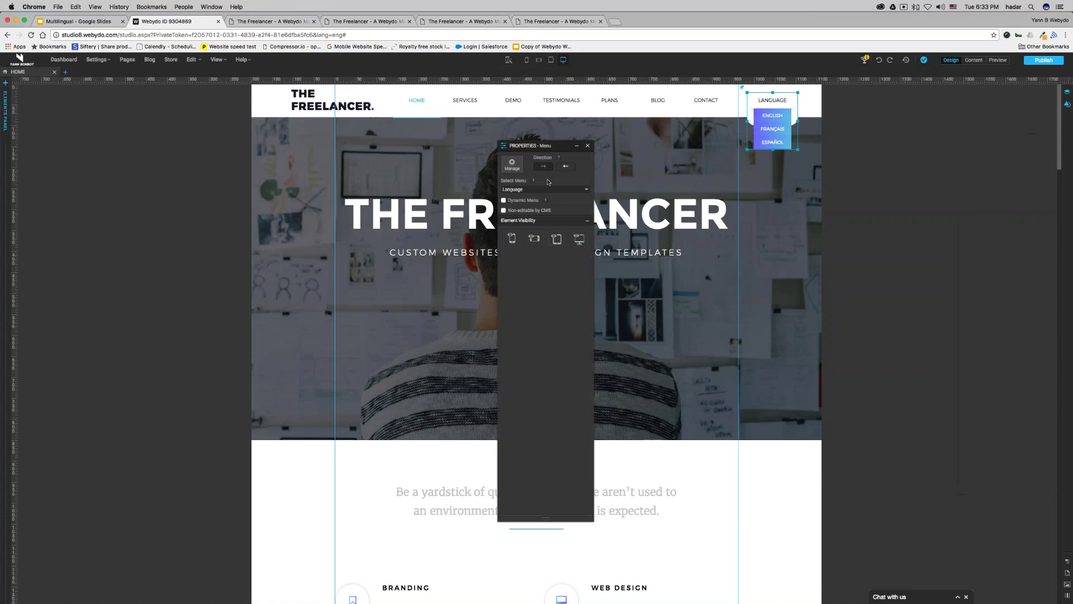
click(504, 190)
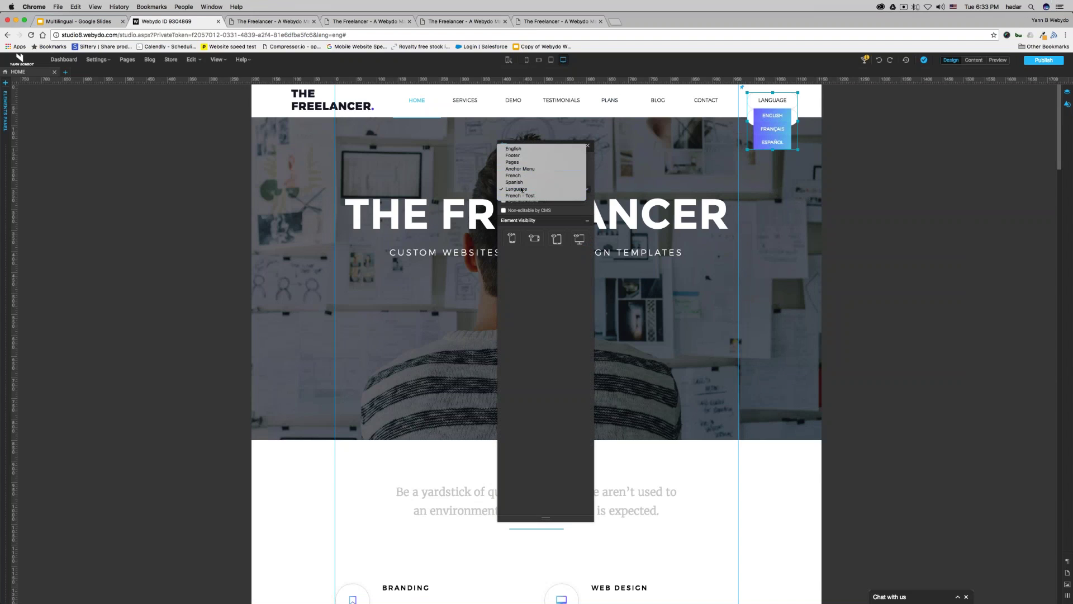
click(505, 190)
Step: Return to the Google Slides presentation and move on from the Menu Language cheat sheet to the Questions slide
click(78, 21)
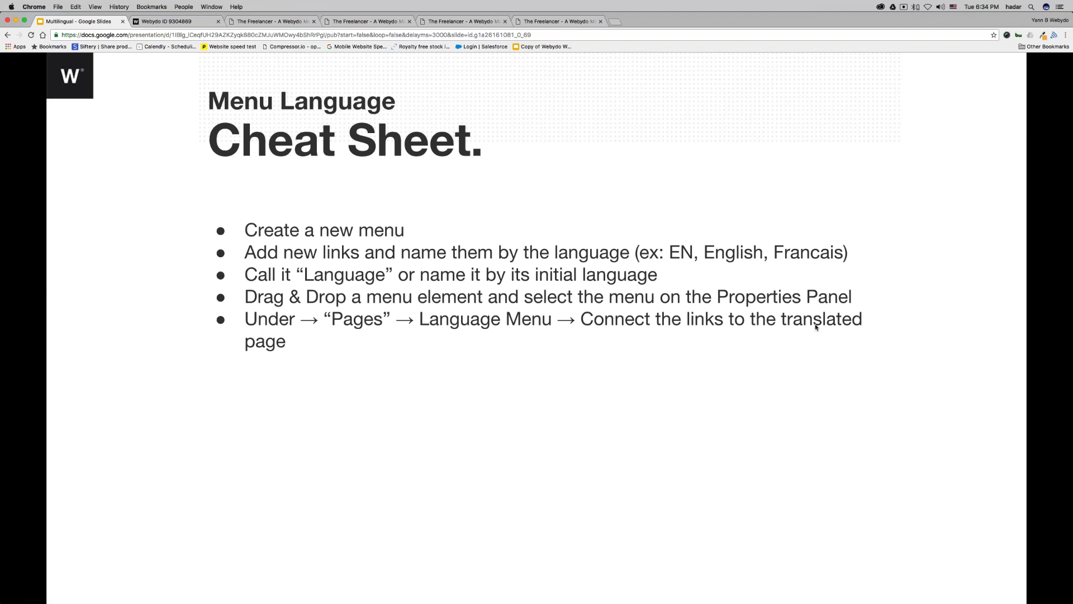
key(Right)
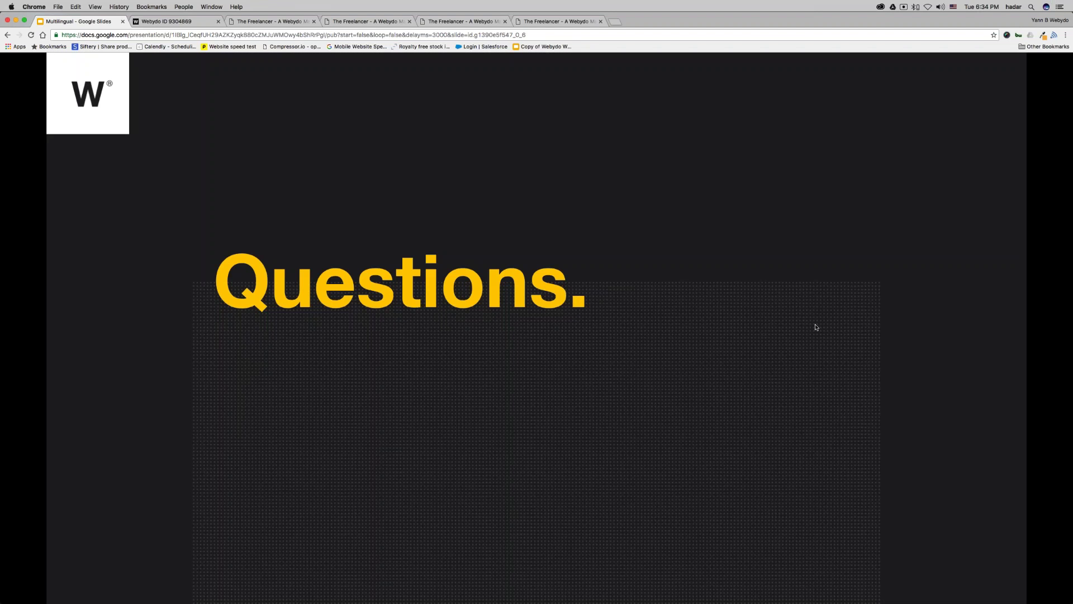